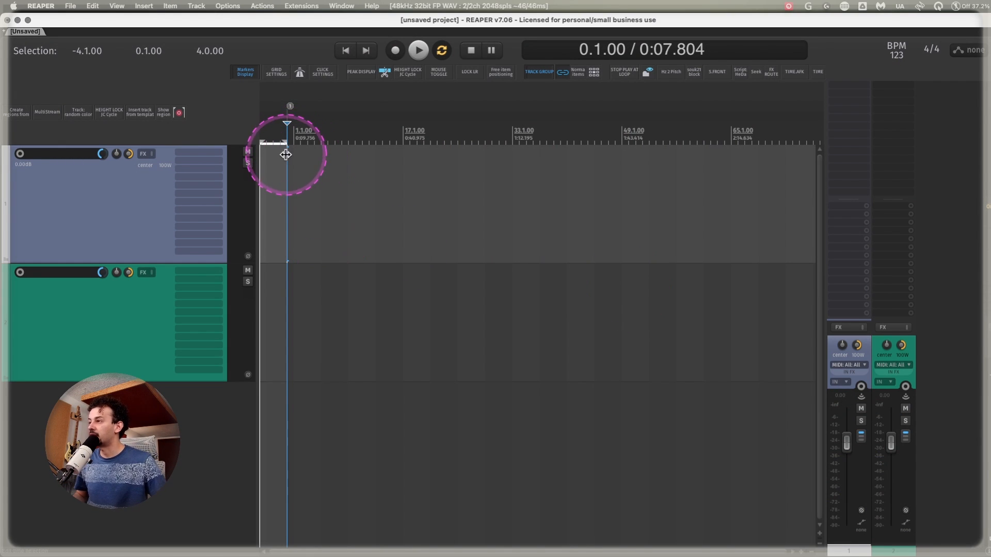
Remove the tempo marker at 0.1.00 and return the cursor to the project start.
{"action": "scroll", "coordinate": [286, 114], "scroll_direction": "up", "scroll_amount": 15}
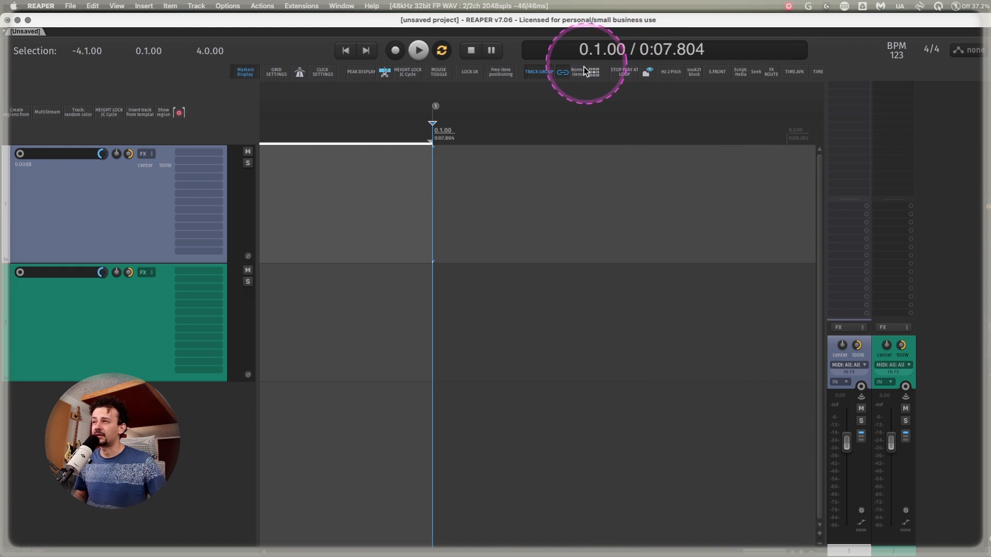
{"action": "left_click", "coordinate": [434, 107], "text": "alt"}
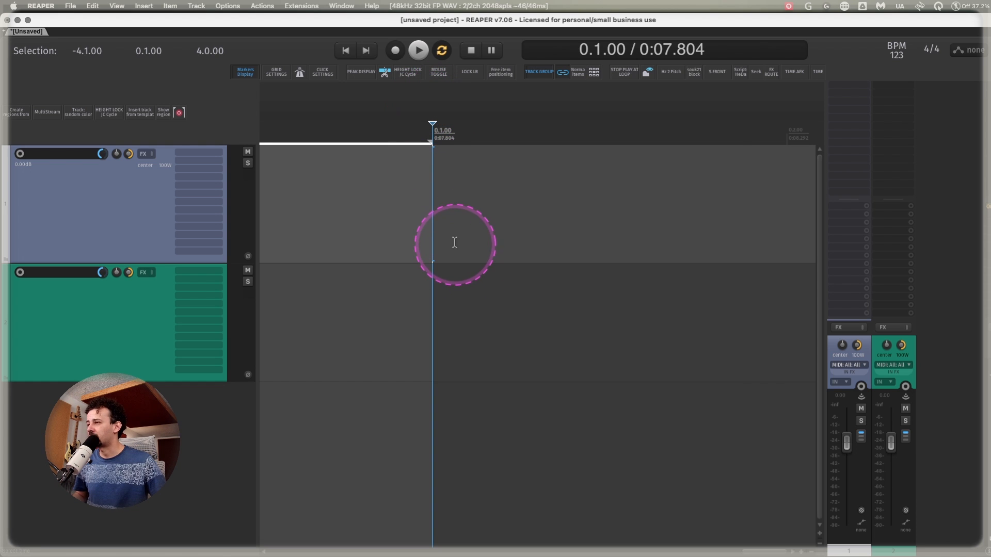
{"action": "scroll", "coordinate": [453, 240], "scroll_direction": "down", "scroll_amount": 10}
{"action": "key", "text": "Home"}
Open the Project Settings dialog and view its general project settings.
{"action": "left_click", "coordinate": [598, 59]}
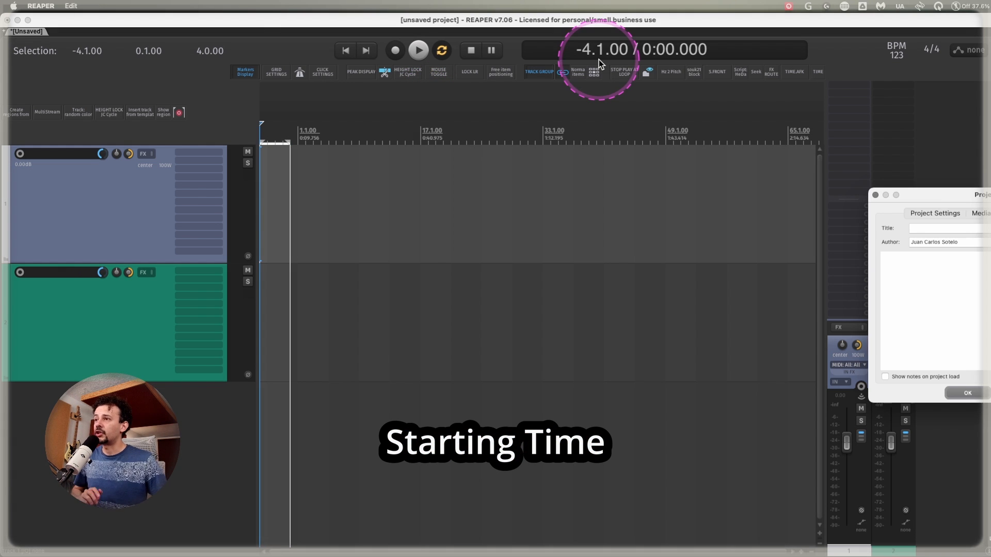
{"action": "left_click_drag", "start_coordinate": [937, 194], "coordinate": [473, 151]}
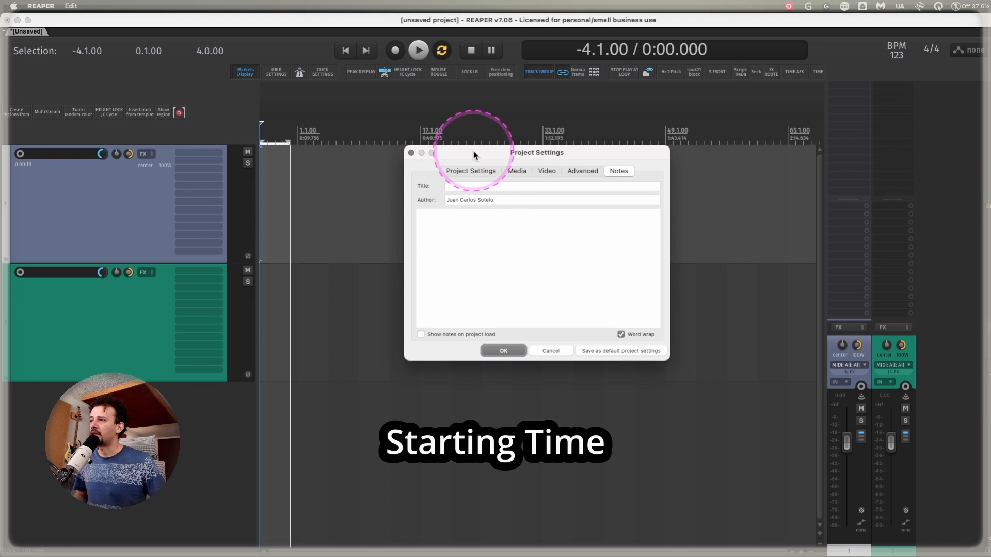
{"action": "left_click", "coordinate": [472, 170]}
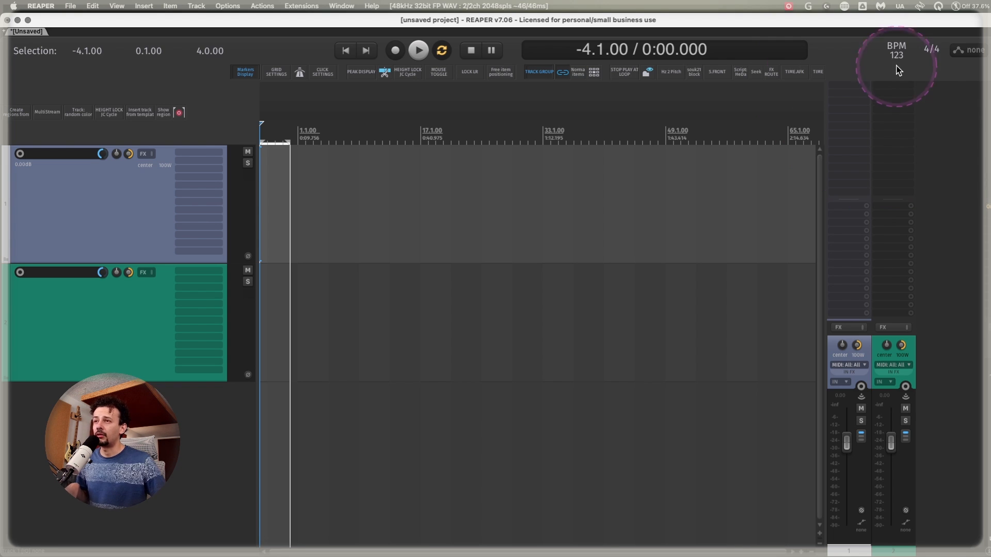
Set the project tempo to 100 BPM.
{"action": "left_click", "coordinate": [896, 52]}
{"action": "type", "text": "100"}
{"action": "key", "text": "Return"}
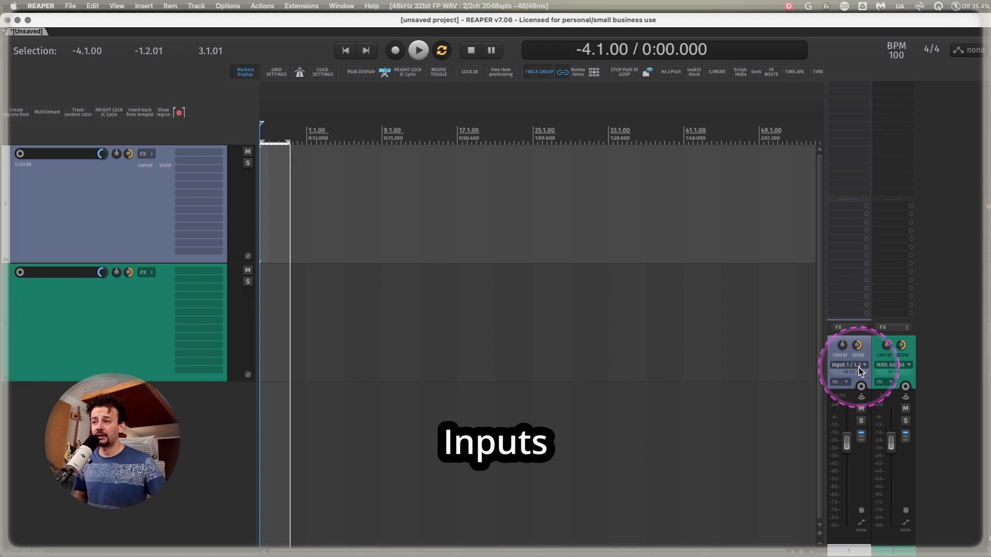
View the record input options of the first track and dismiss them.
{"action": "left_click", "coordinate": [858, 366]}
{"action": "left_click", "coordinate": [944, 357]}
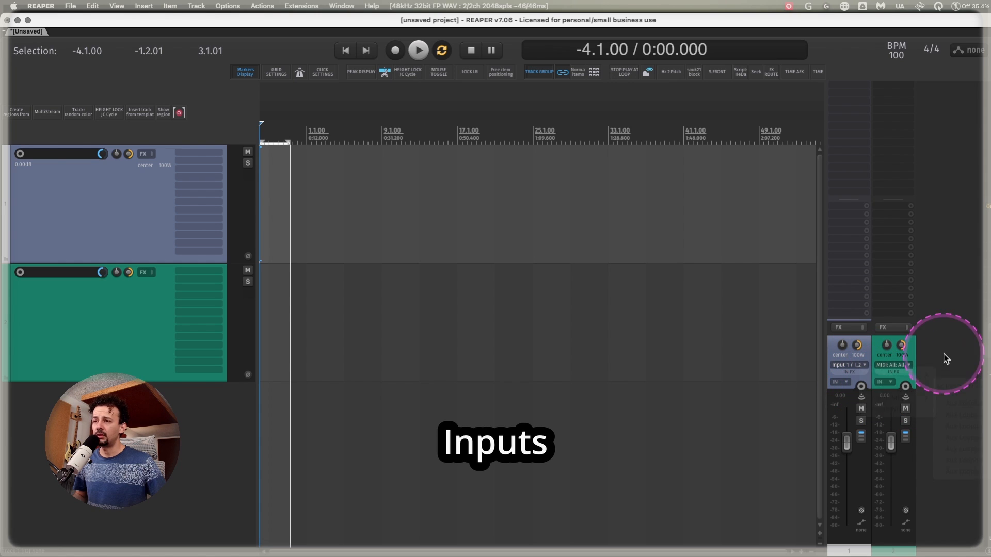
Switch to Loopback and examine the Loopback Audio device's sources, output channels and monitors.
{"action": "mouse_move", "coordinate": [709, 546]}
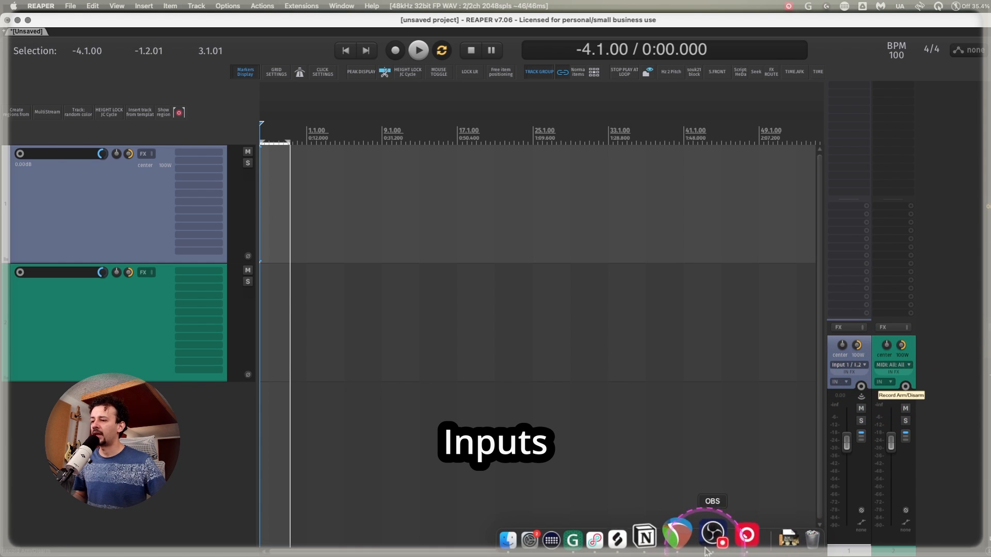
{"action": "left_click", "coordinate": [623, 538]}
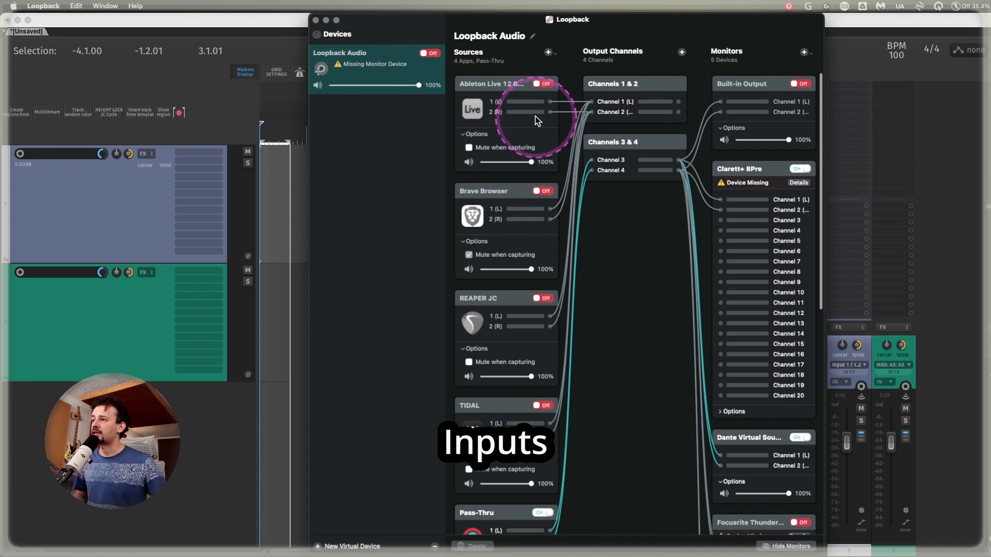
{"action": "scroll", "coordinate": [534, 451], "scroll_direction": "down", "scroll_amount": 2}
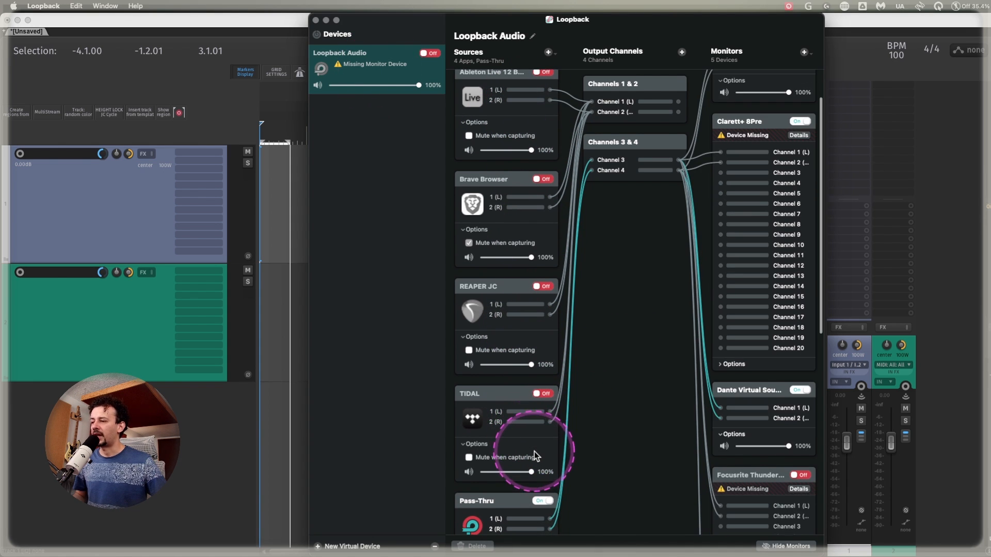
{"action": "scroll", "coordinate": [534, 443], "scroll_direction": "up", "scroll_amount": 2}
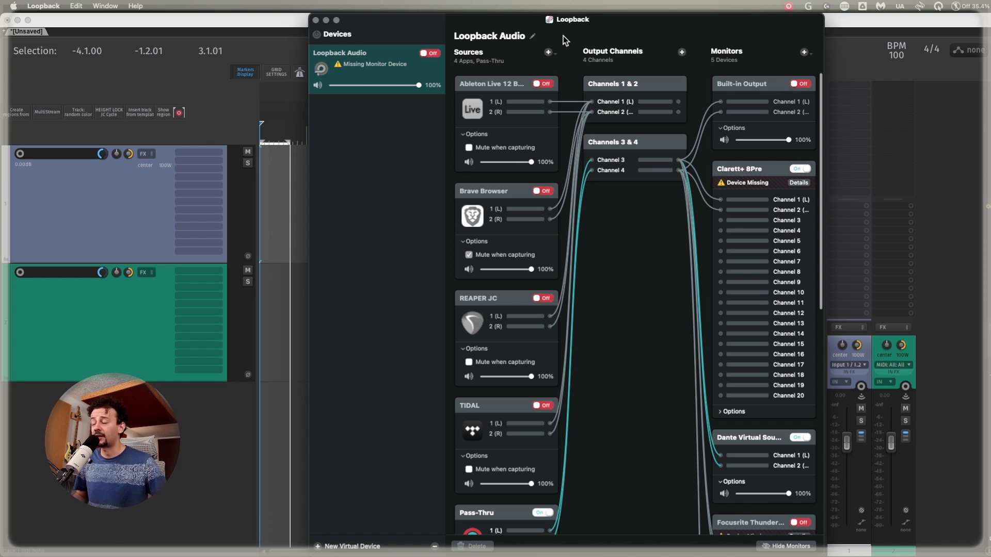
{"action": "scroll", "coordinate": [767, 216], "scroll_direction": "down", "scroll_amount": 3}
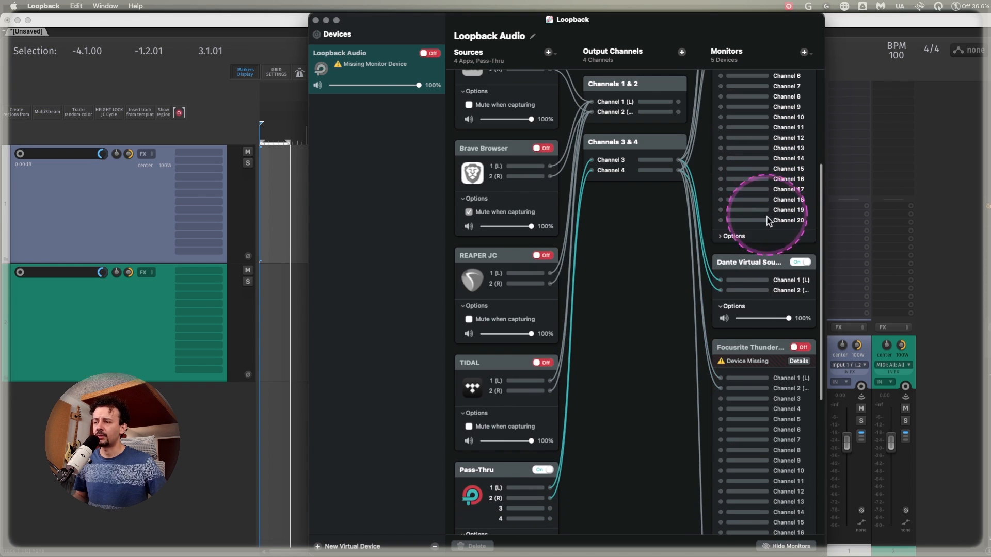
{"action": "scroll", "coordinate": [764, 234], "scroll_direction": "up", "scroll_amount": 3}
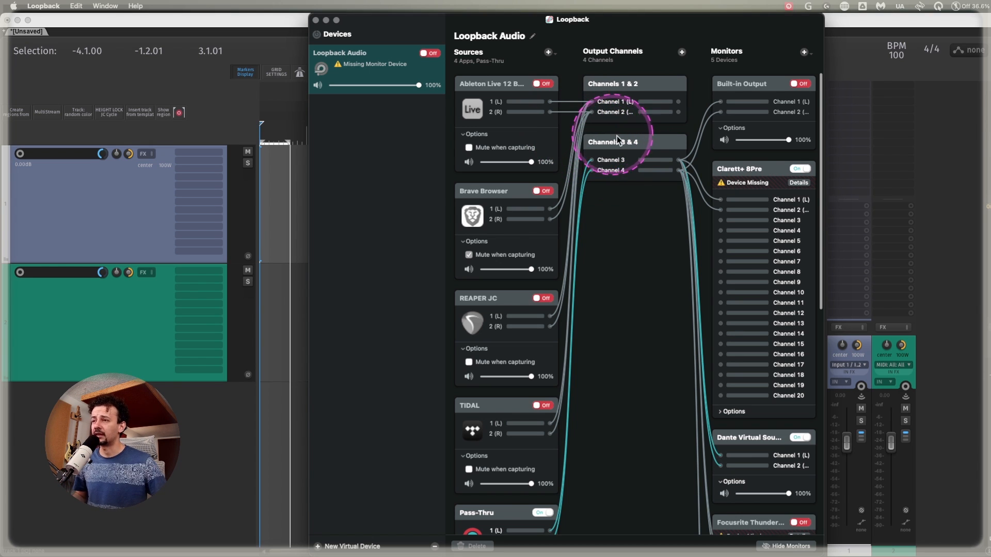
Return to REAPER, select the green second track and look over its MIDI input options.
{"action": "left_click", "coordinate": [913, 348]}
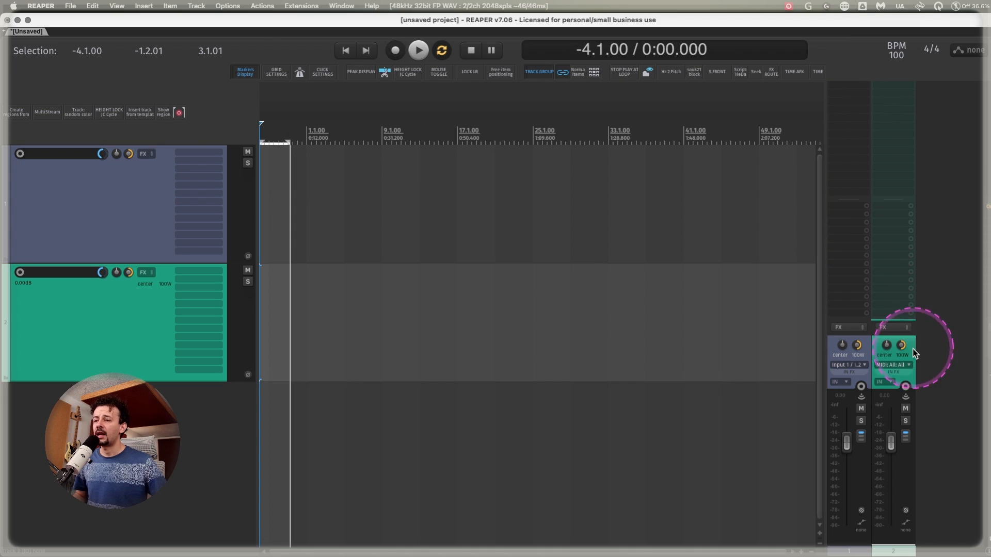
{"action": "left_click", "coordinate": [895, 369]}
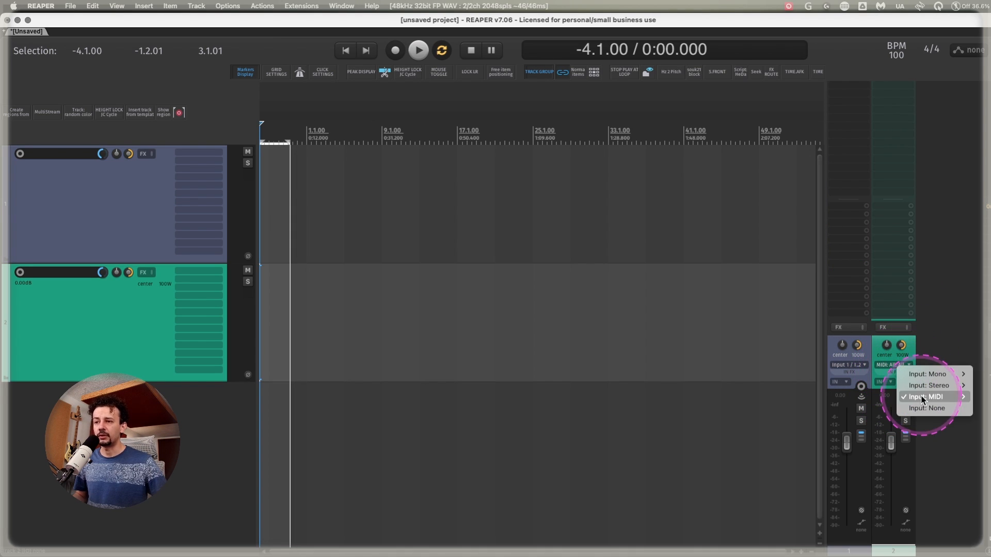
{"action": "mouse_move", "coordinate": [926, 397]}
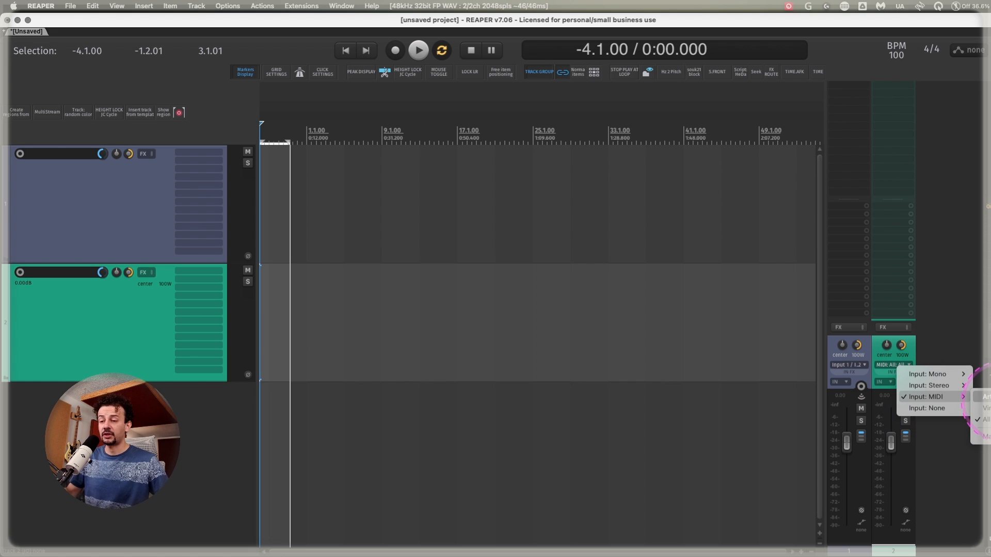
{"action": "left_click", "coordinate": [958, 323]}
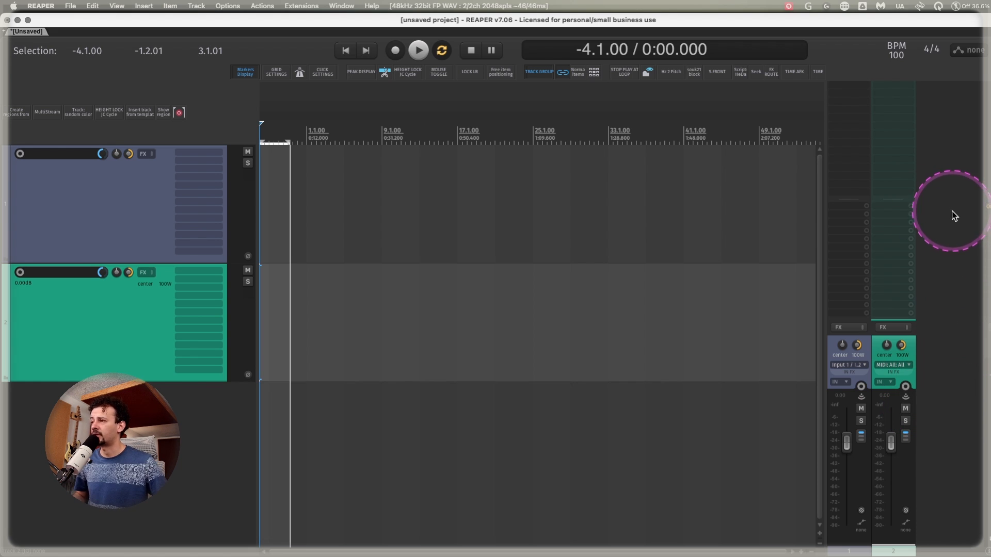
Place the edit cursor at measure 1.1.00.
{"action": "left_click", "coordinate": [304, 133]}
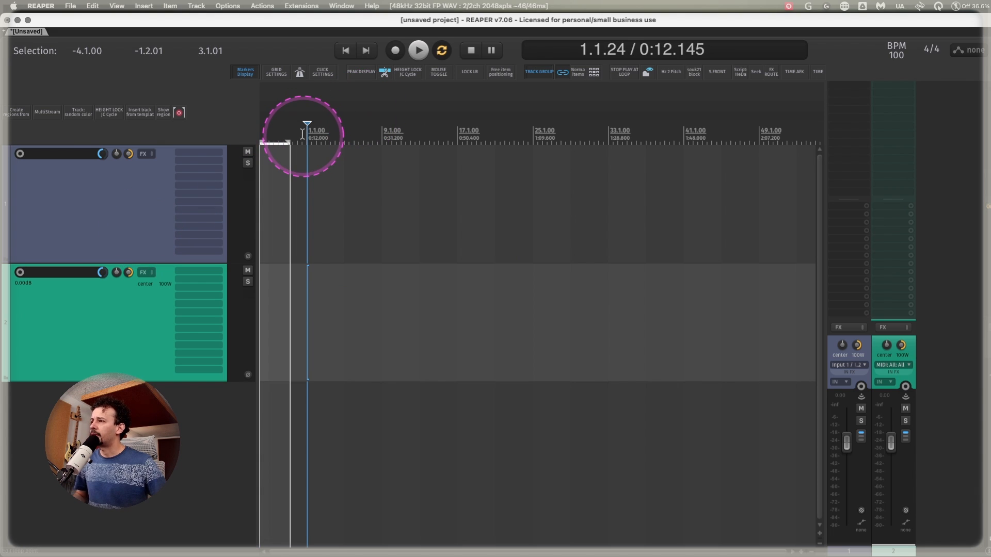
{"action": "left_click", "coordinate": [310, 145]}
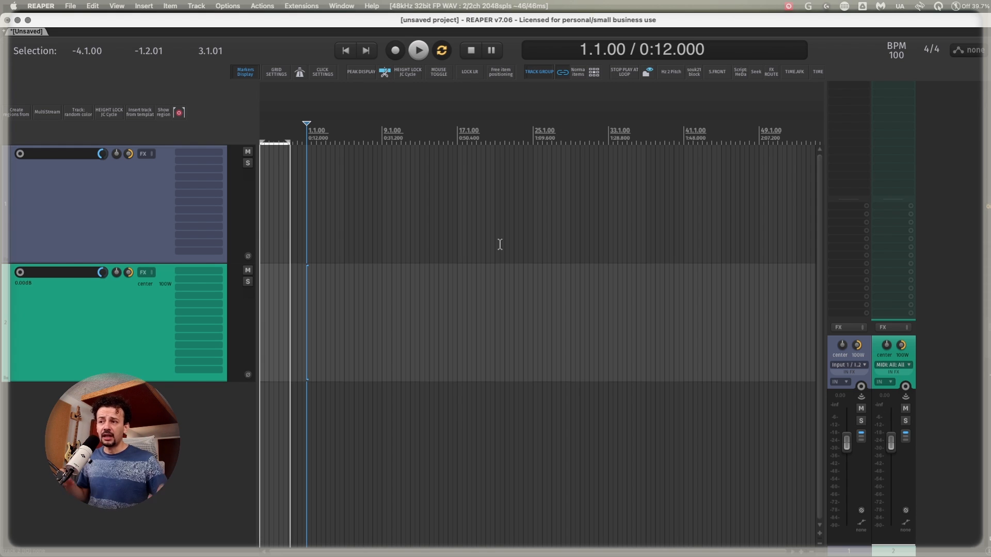
Name the first track "Audio 1-2".
{"action": "left_click", "coordinate": [101, 190]}
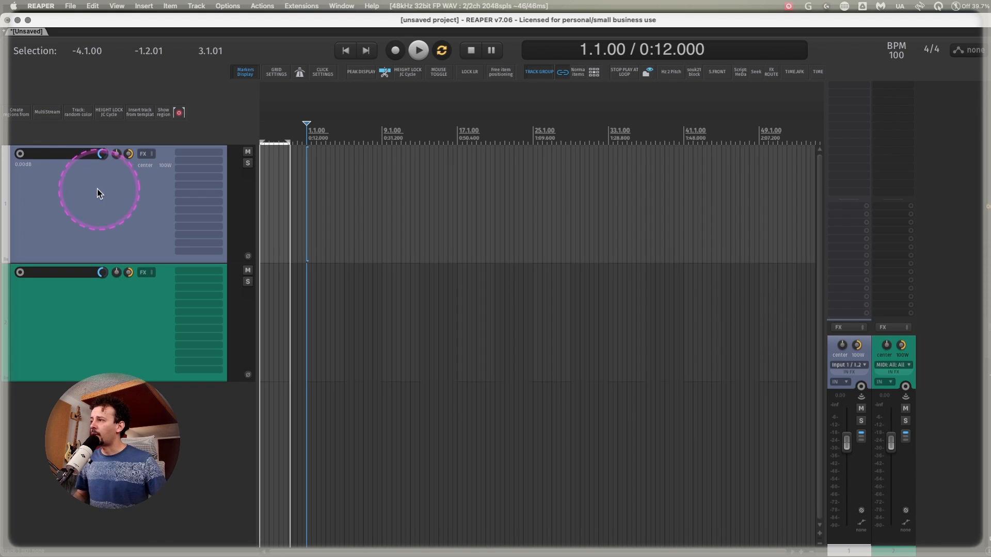
{"action": "double_click", "coordinate": [70, 154]}
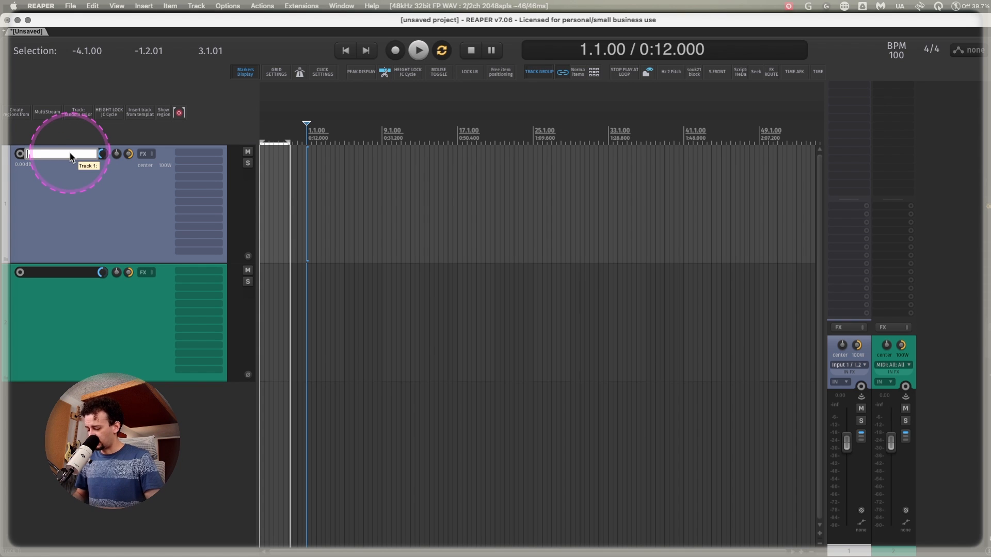
{"action": "type", "text": "Audio 1-2"}
{"action": "key", "text": "Return"}
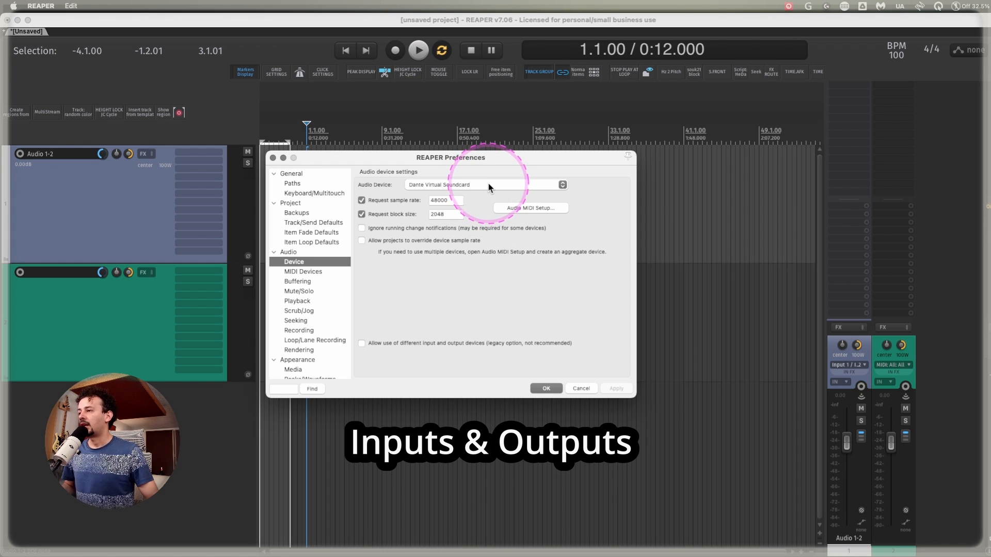
Choose Clarett+ 8Pre as the audio device in the preferences and open Audio MIDI Setup.
{"action": "left_click", "coordinate": [488, 184]}
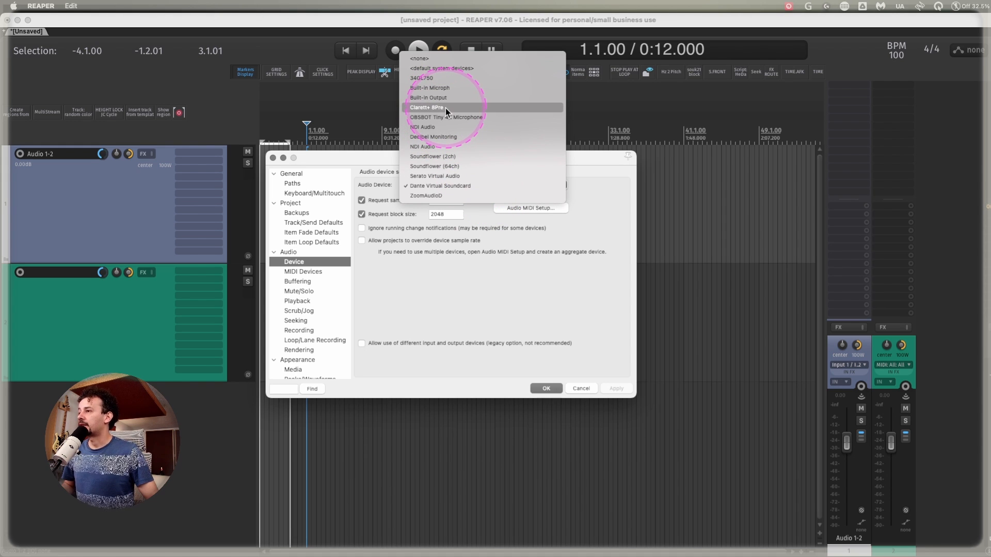
{"action": "left_click", "coordinate": [445, 107]}
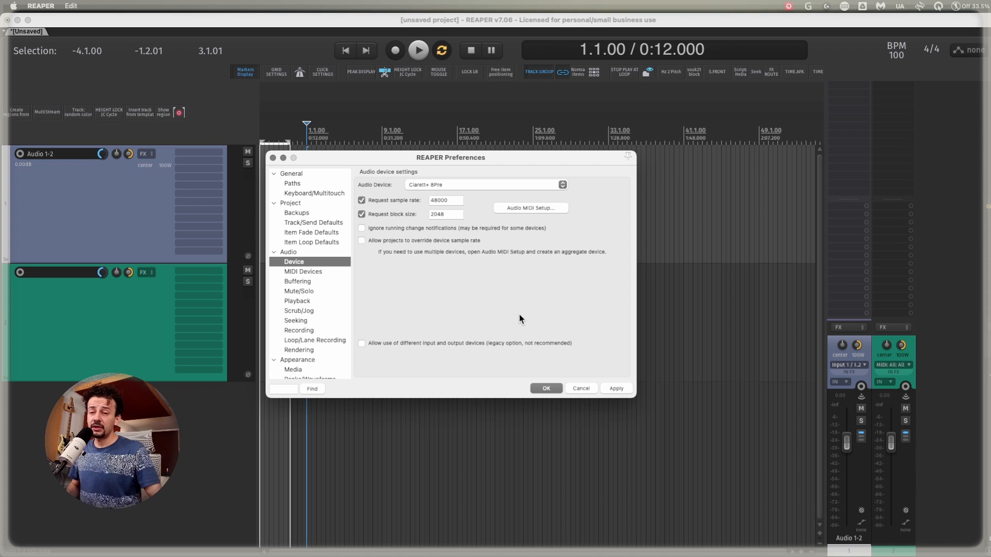
{"action": "left_click", "coordinate": [624, 528]}
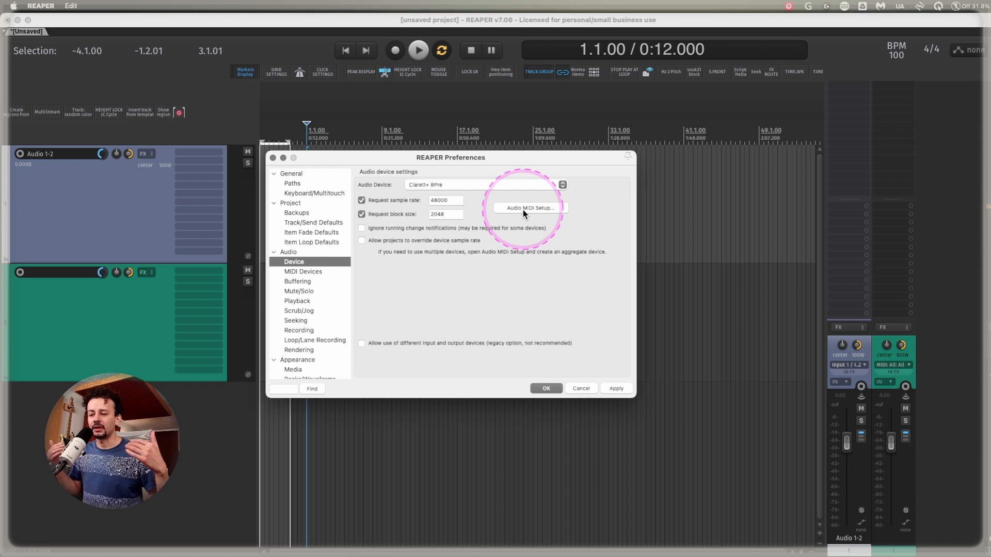
{"action": "left_click", "coordinate": [523, 209]}
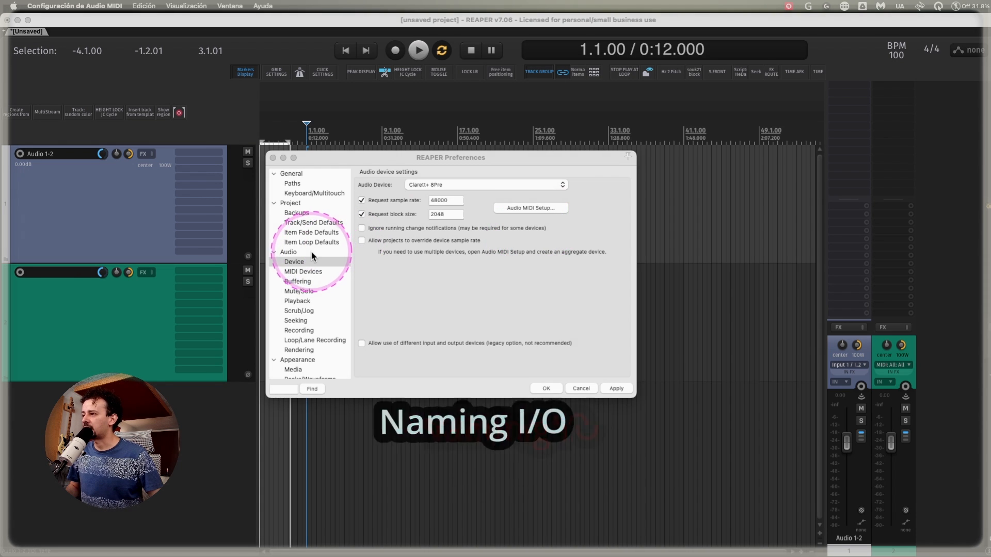
Open the output channel name mapping editor from the Audio preferences.
{"action": "left_click", "coordinate": [295, 252]}
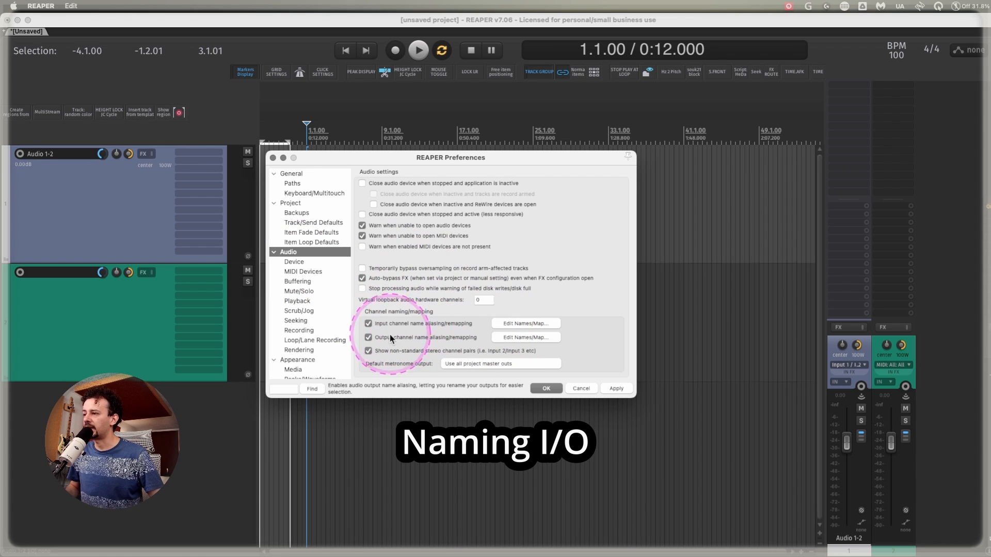
{"action": "left_click", "coordinate": [534, 337]}
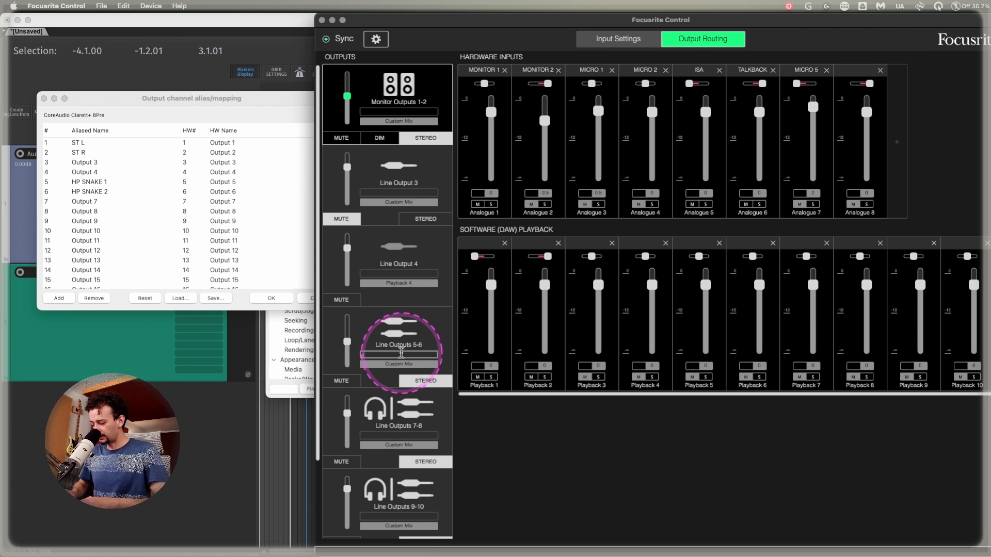
In Focusrite Control, name Line Outputs 5-6 "SNAKE 5 - 6".
{"action": "type", "text": "SNAKE 5 - "}
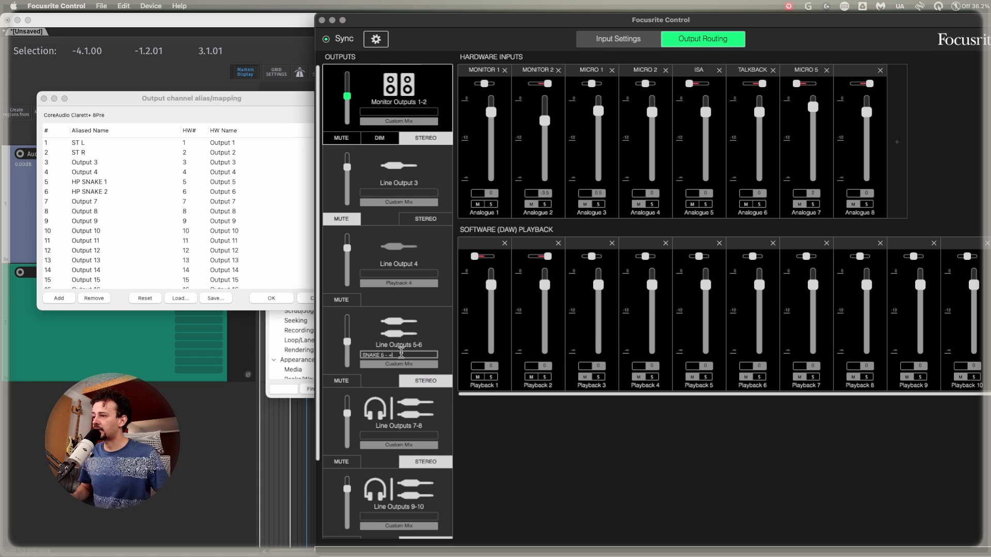
{"action": "type", "text": "6"}
{"action": "key", "text": "Return"}
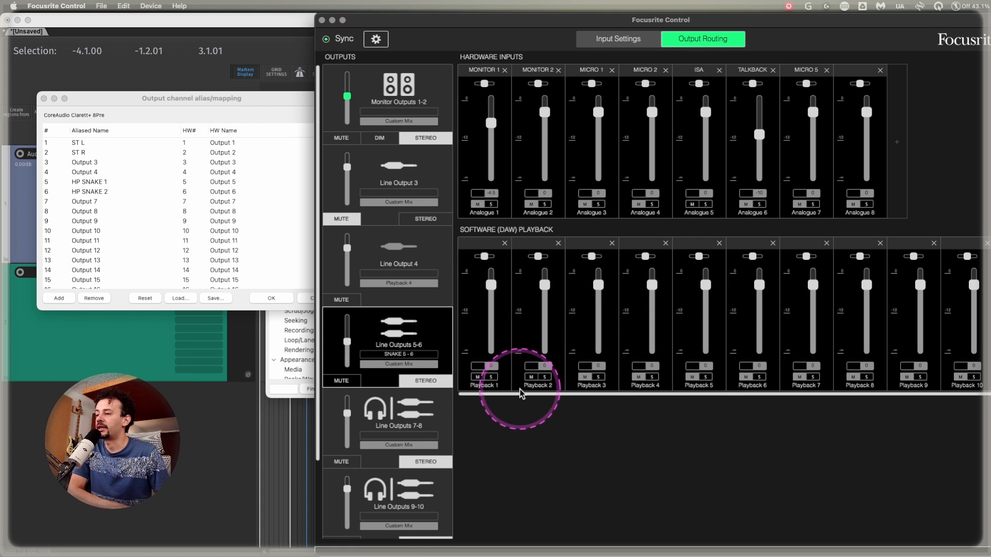
In the Line Outputs 5-6 mix, set the ISA hardware input to about -6.5 and the TALKBACK input to about -7.5.
{"action": "left_click_drag", "start_coordinate": [710, 119], "coordinate": [710, 138]}
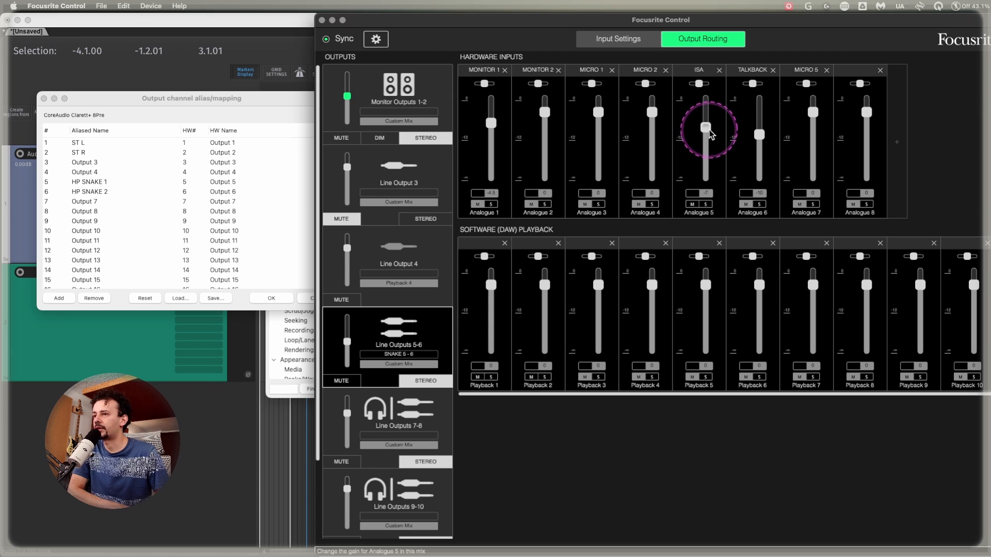
{"action": "left_click_drag", "start_coordinate": [708, 130], "coordinate": [709, 129]}
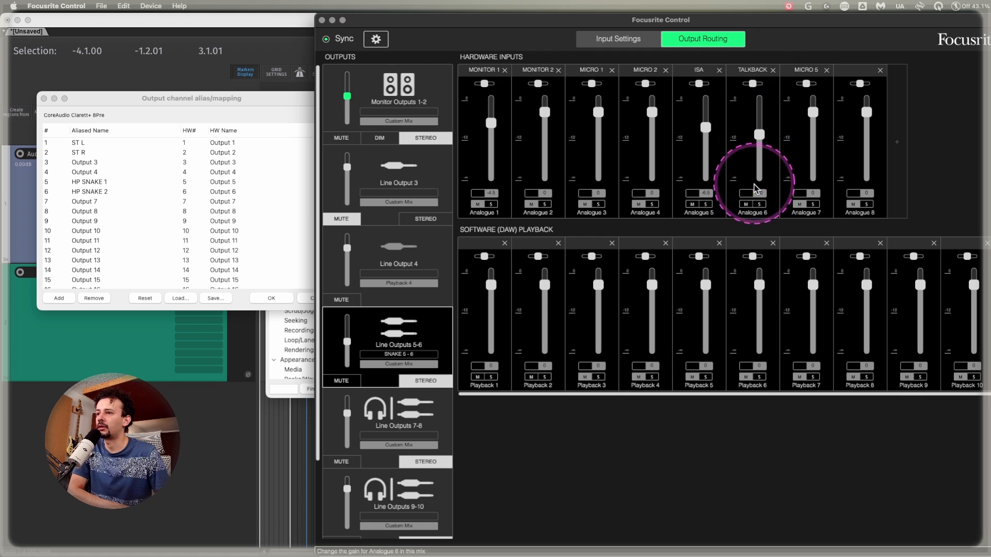
{"action": "left_click_drag", "start_coordinate": [758, 136], "coordinate": [758, 135]}
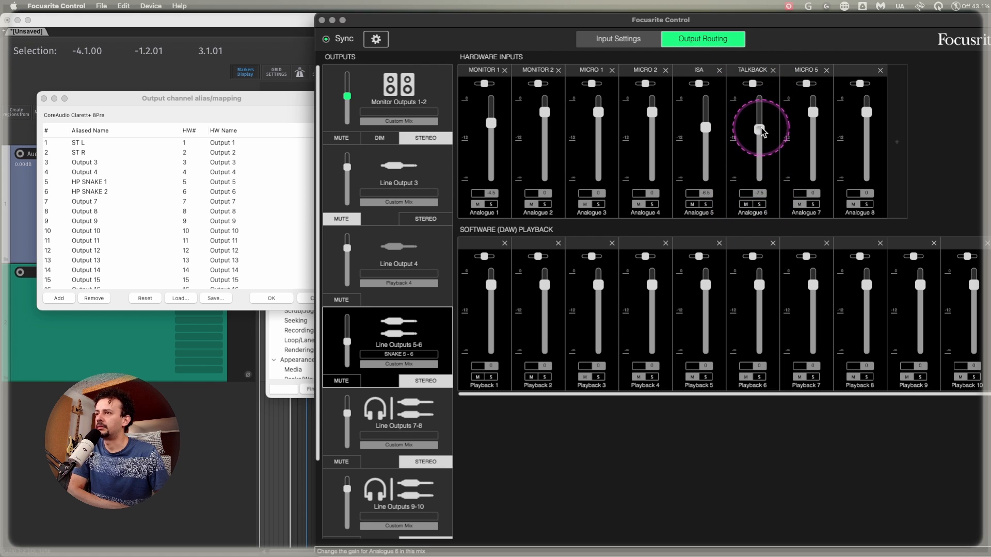
Switch back to REAPER and accept the Clarett+ 8Pre output channel aliases.
{"action": "left_click", "coordinate": [282, 52]}
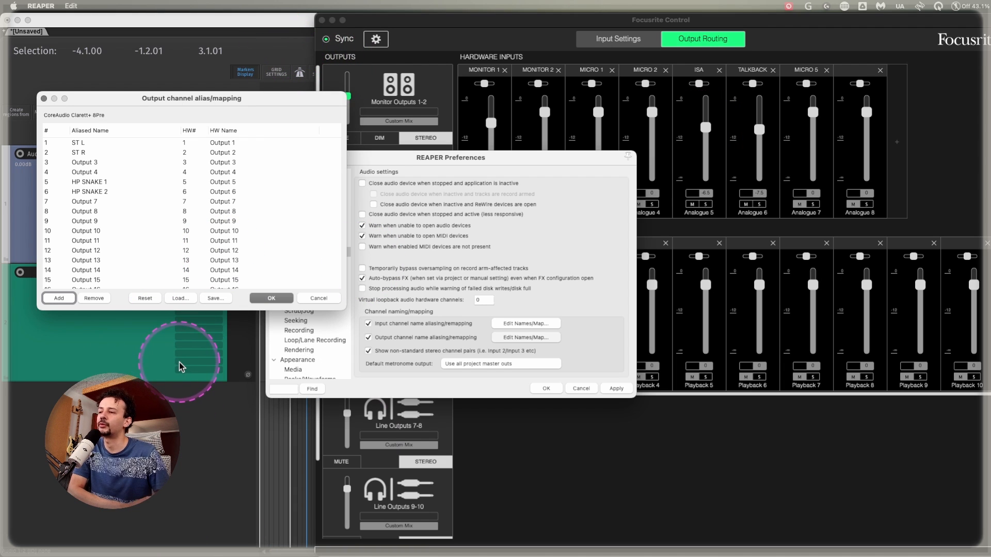
{"action": "left_click", "coordinate": [271, 299]}
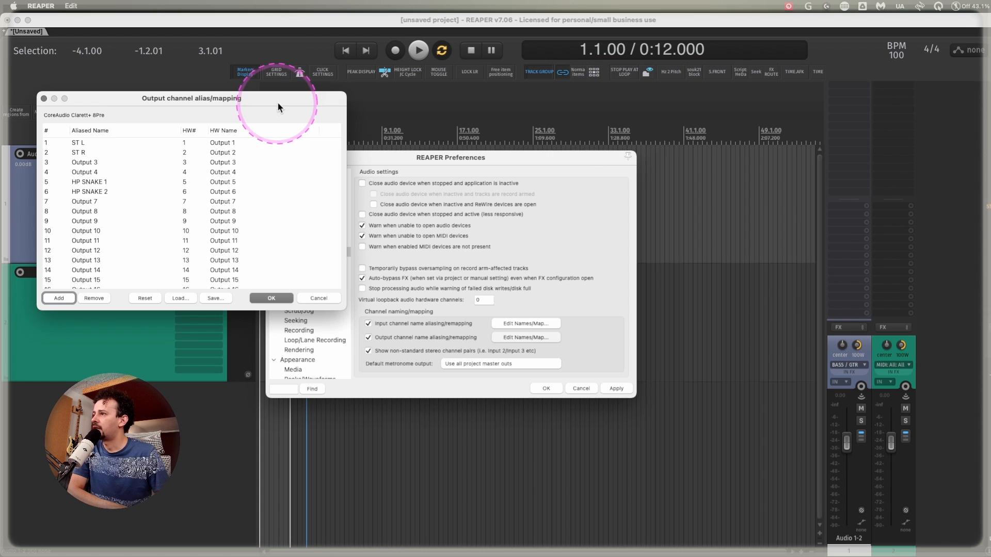
{"action": "left_click_drag", "start_coordinate": [278, 99], "coordinate": [677, 140]}
{"action": "left_click", "coordinate": [670, 338]}
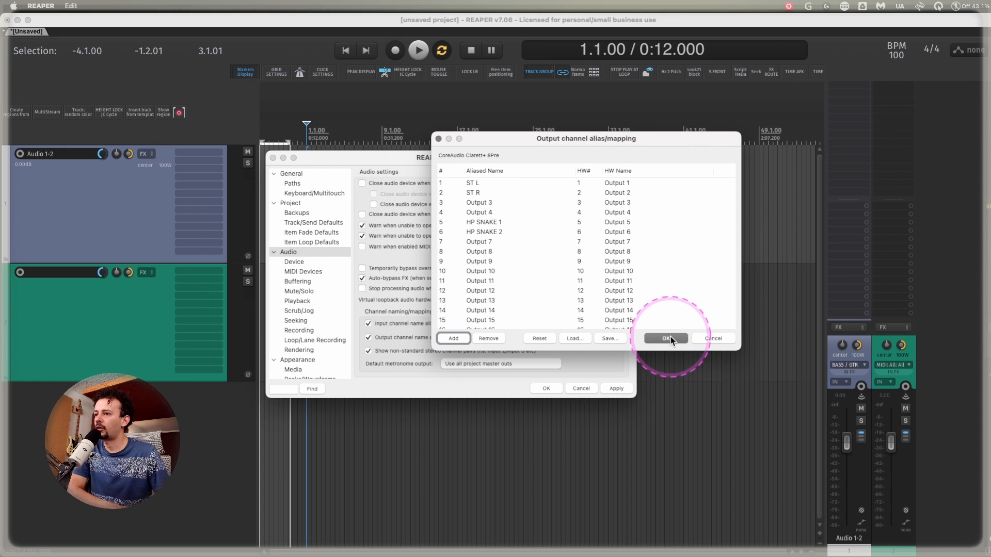
Review the Clarett+ 8Pre input channel aliases through ADAT 8, accept them and close the preferences.
{"action": "left_click", "coordinate": [535, 323]}
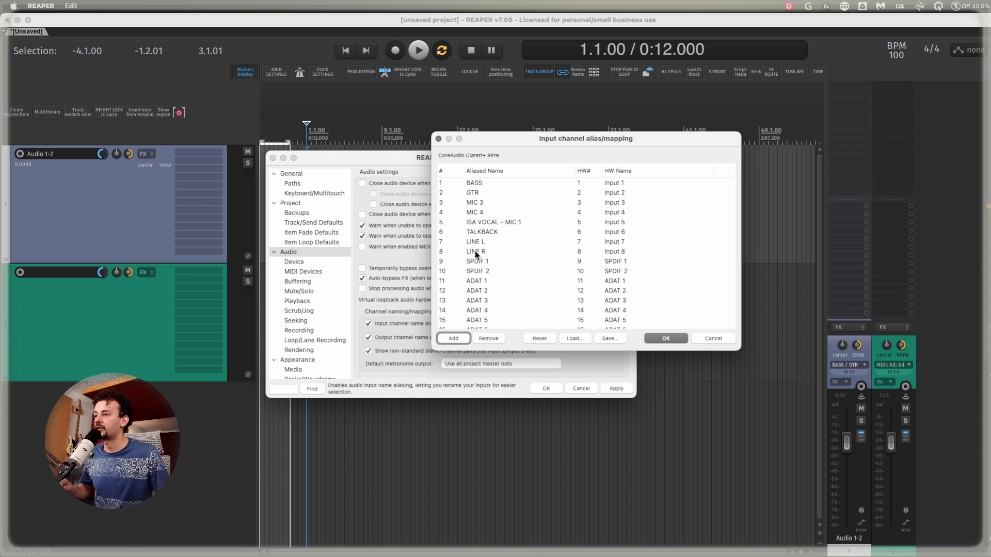
{"action": "scroll", "coordinate": [495, 279], "scroll_direction": "down", "scroll_amount": 2}
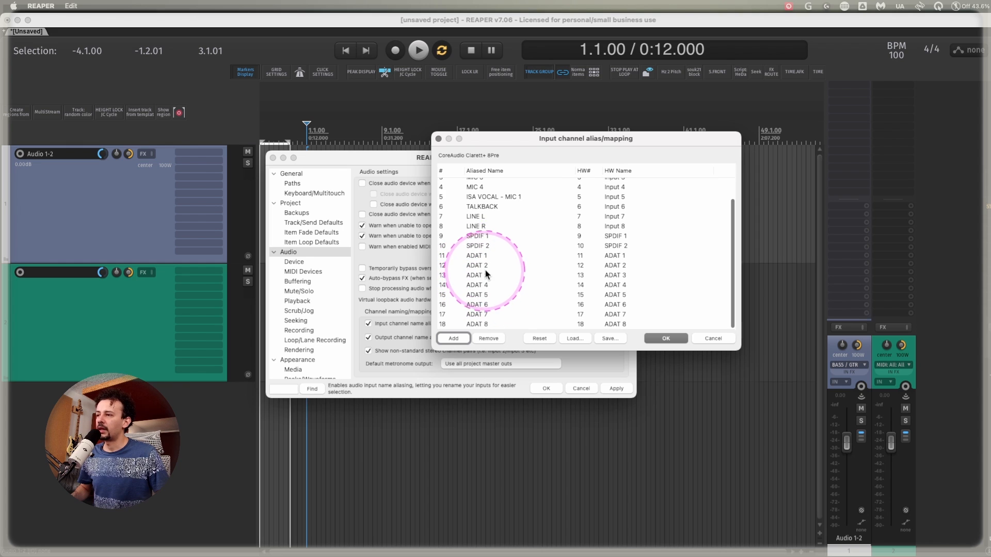
{"action": "scroll", "coordinate": [482, 279], "scroll_direction": "up", "scroll_amount": 2}
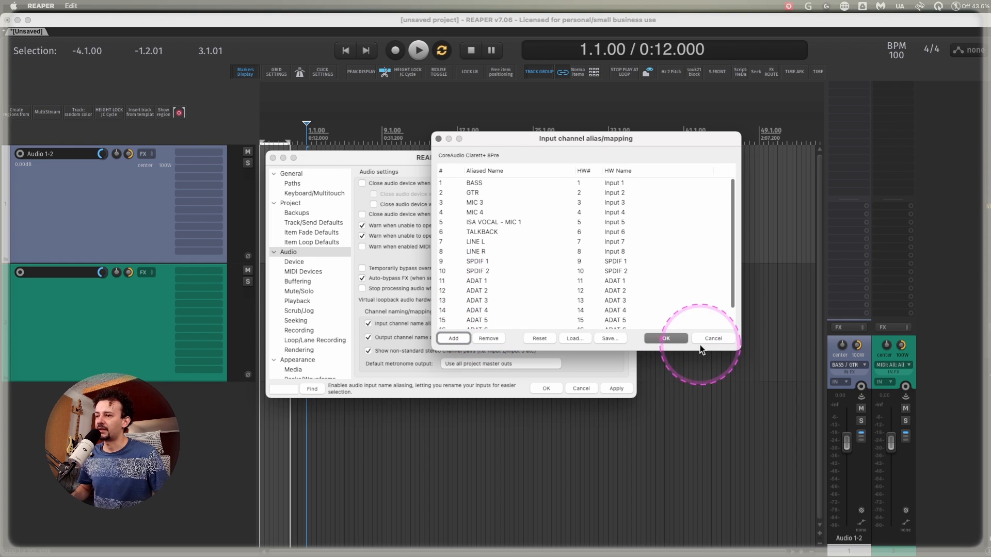
{"action": "left_click", "coordinate": [665, 338]}
{"action": "left_click", "coordinate": [545, 388]}
Name tracks 2, 3 and 4 in the mixer BASS, GTR and MIC 3.
{"action": "left_click", "coordinate": [612, 531]}
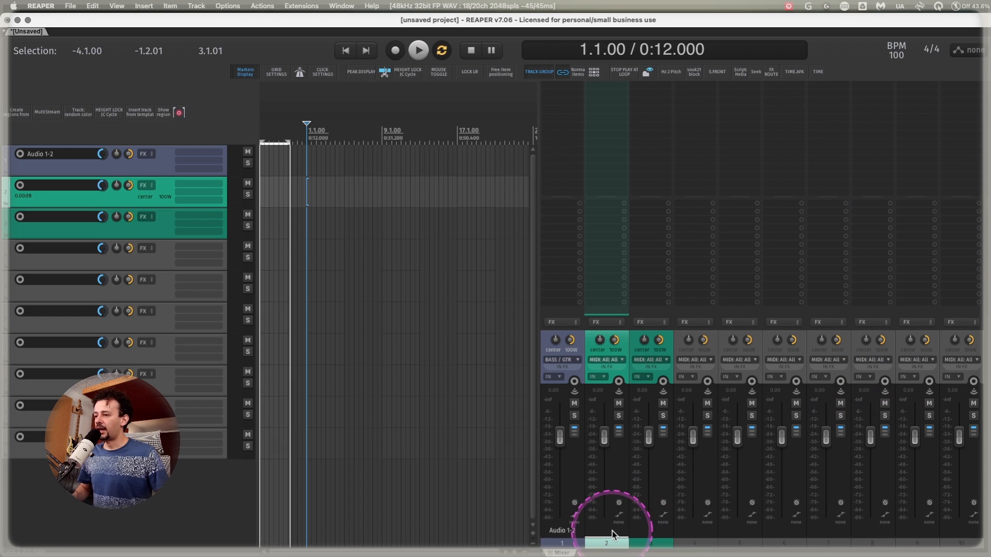
{"action": "double_click", "coordinate": [612, 531]}
{"action": "type", "text": "BASS"}
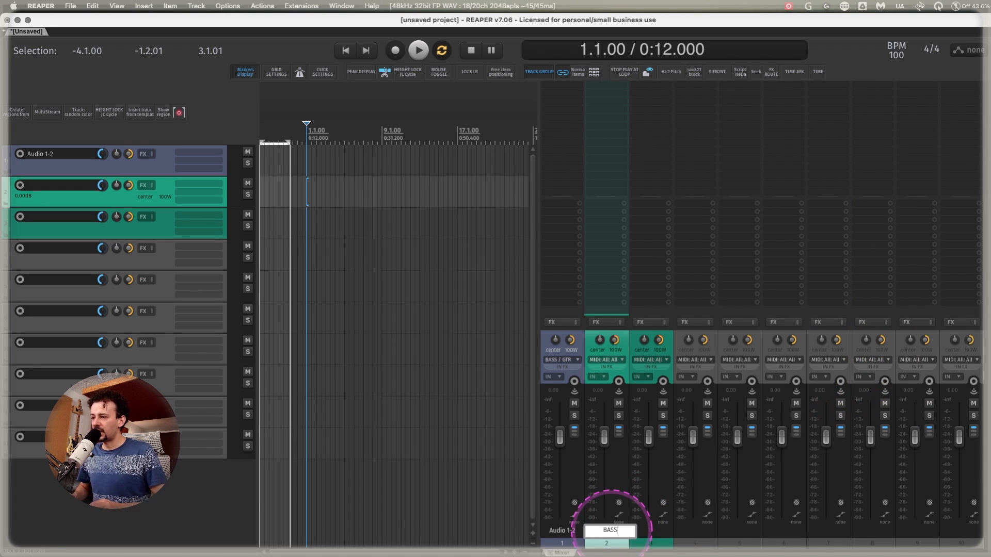
{"action": "key", "text": "Tab"}
{"action": "type", "text": "GTR"}
{"action": "key", "text": "Tab"}
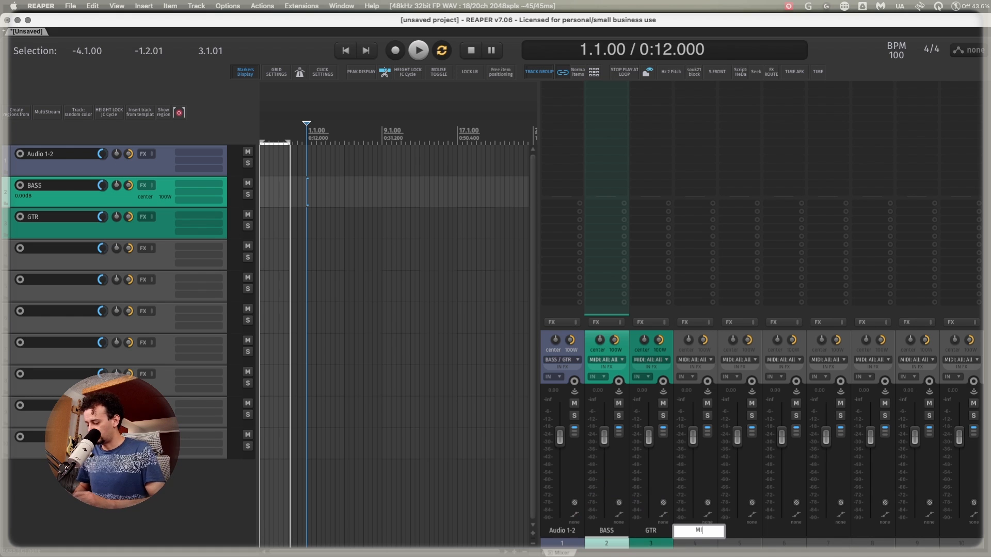
{"action": "type", "text": "MIC 3"}
Name tracks 5, 6 and 7 in the mixer MIC 4, MIC 1 ISA and LINE IN ST.
{"action": "double_click", "coordinate": [745, 534]}
{"action": "type", "text": "MIC 4"}
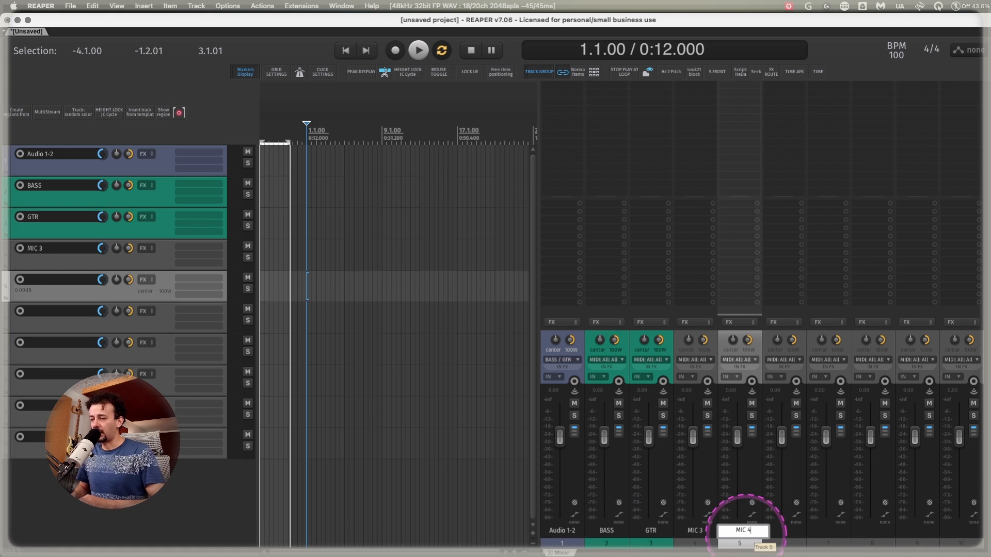
{"action": "key", "text": "Tab"}
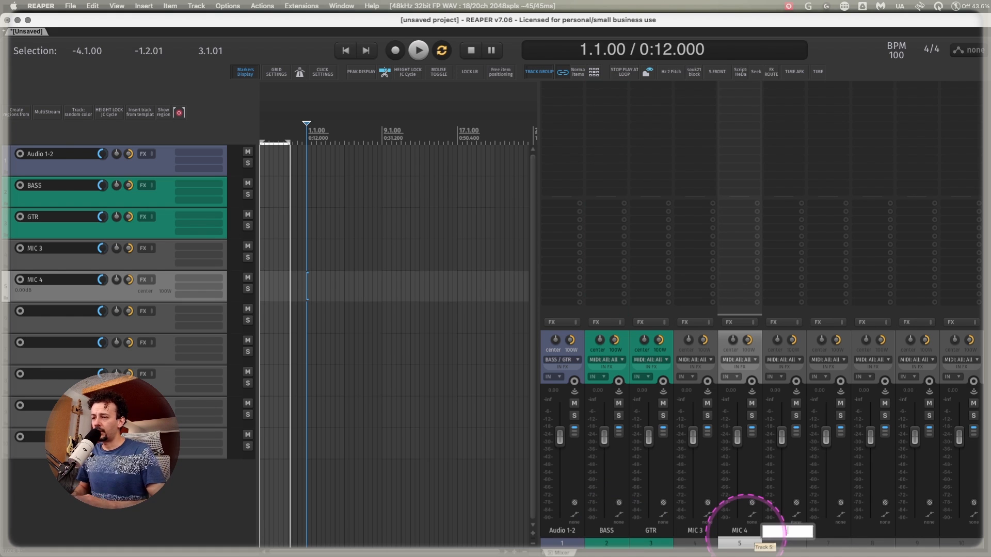
{"action": "key", "text": "Tab"}
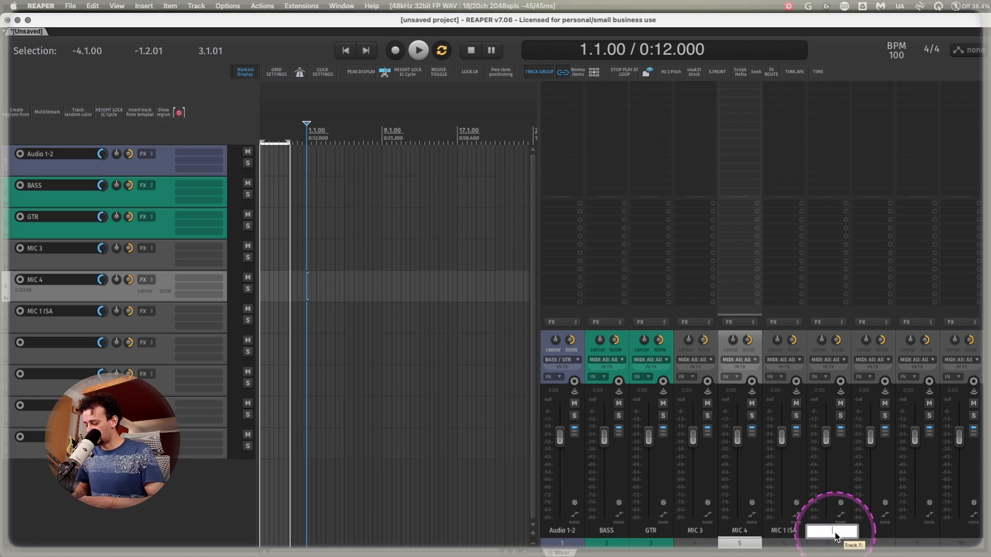
{"action": "type", "text": "LINE IN"}
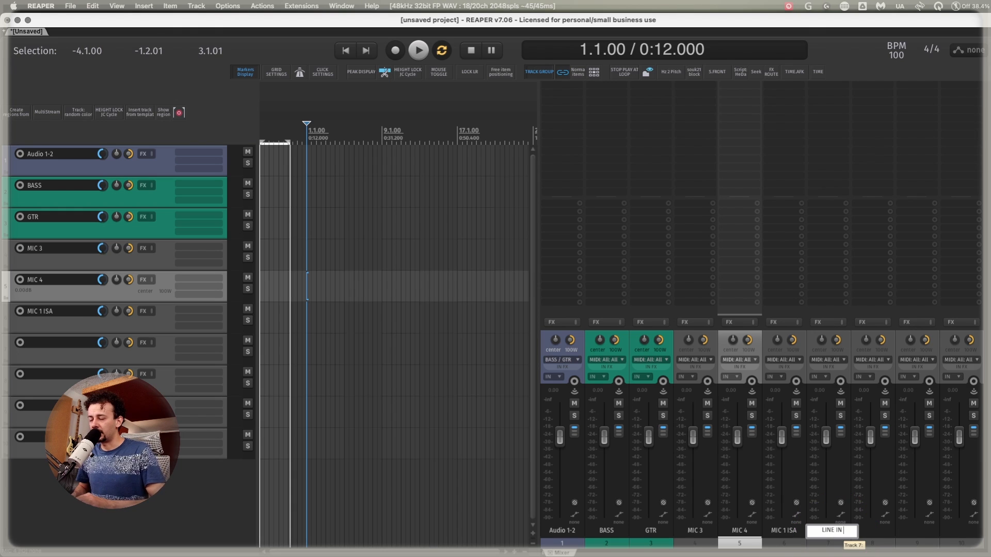
{"action": "type", "text": " ST"}
{"action": "key", "text": "Return"}
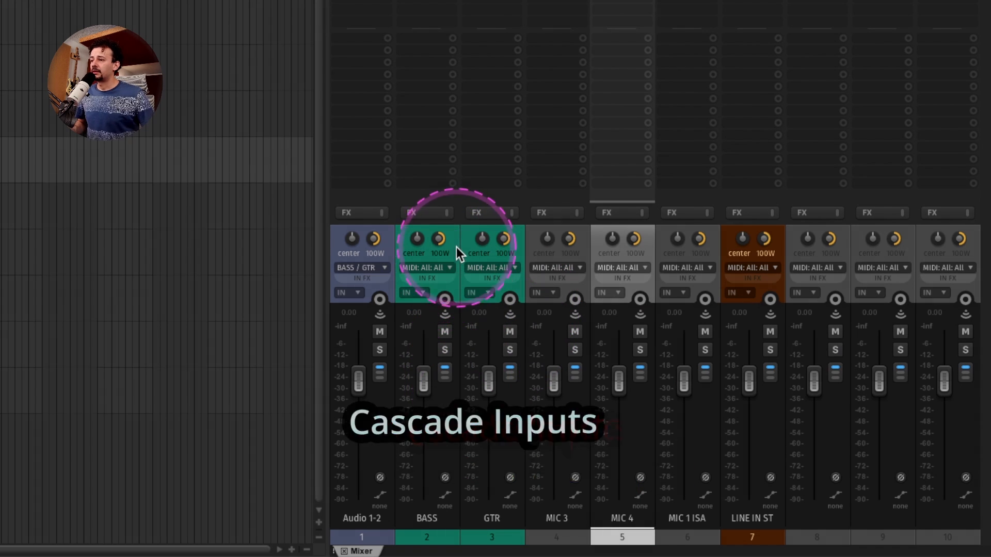
{"action": "left_click", "coordinate": [456, 247]}
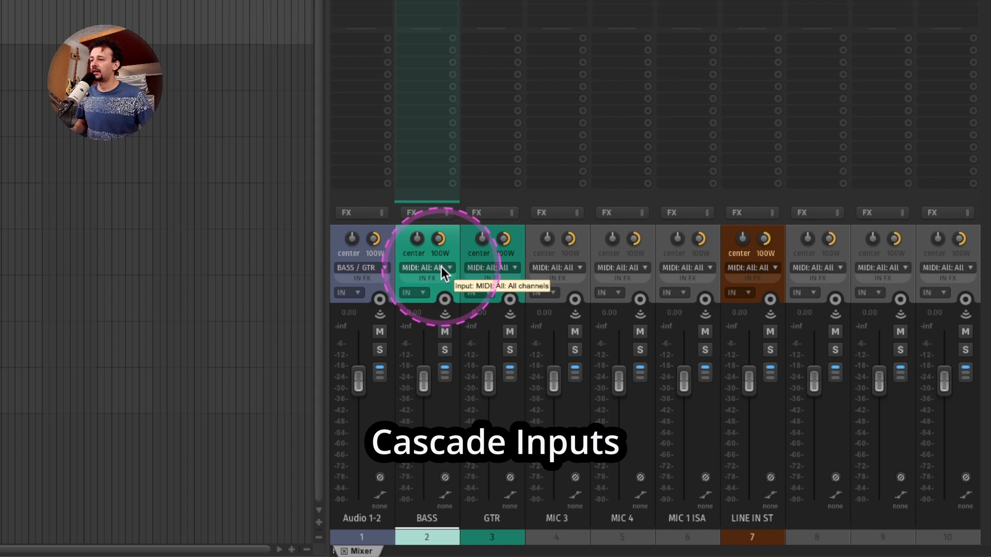
{"action": "left_click", "coordinate": [441, 268]}
{"action": "mouse_move", "coordinate": [479, 280]}
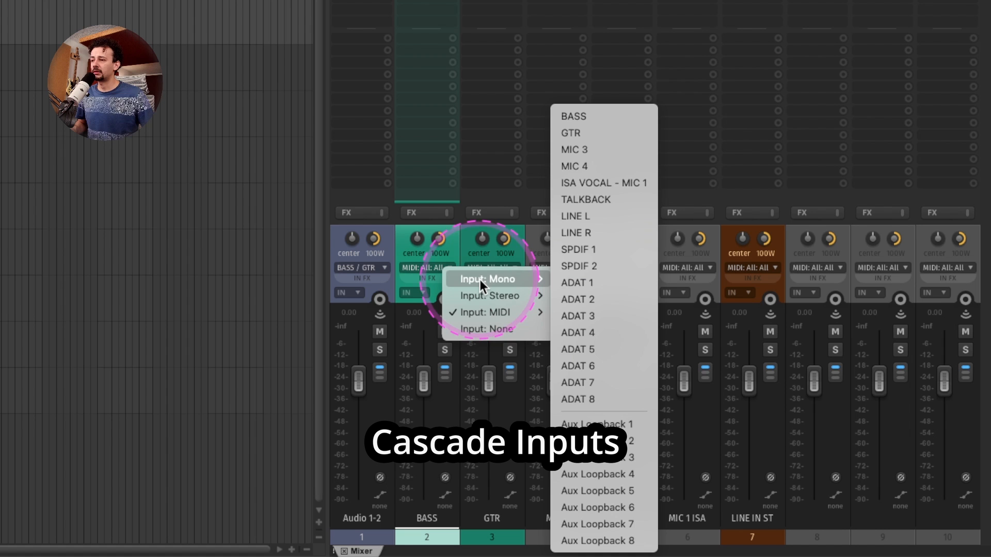
Run SWS/AW: Cascade selected track inputs on tracks BASS through LINE IN ST, starting at input 1.
{"action": "left_click", "coordinate": [451, 236]}
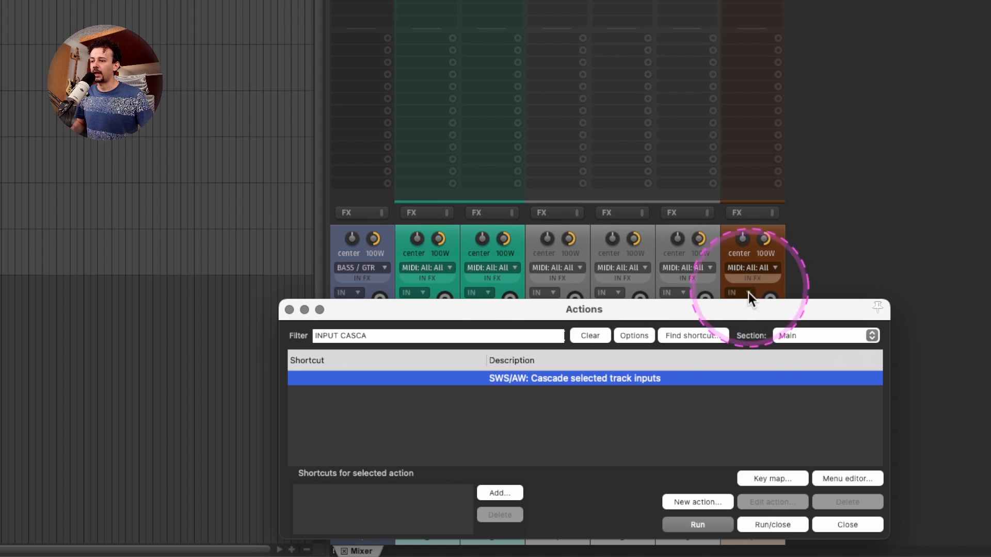
{"action": "left_click", "coordinate": [711, 525]}
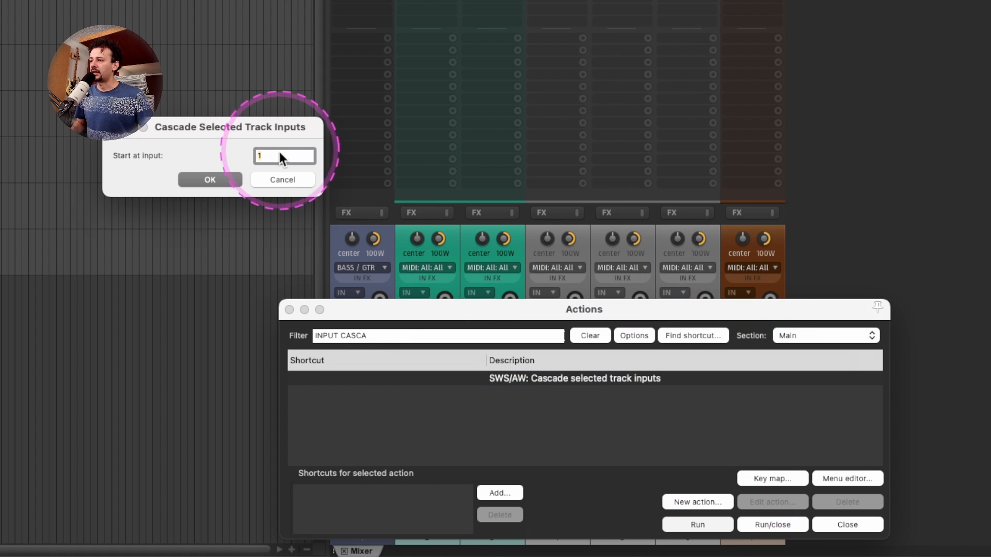
{"action": "left_click", "coordinate": [215, 179]}
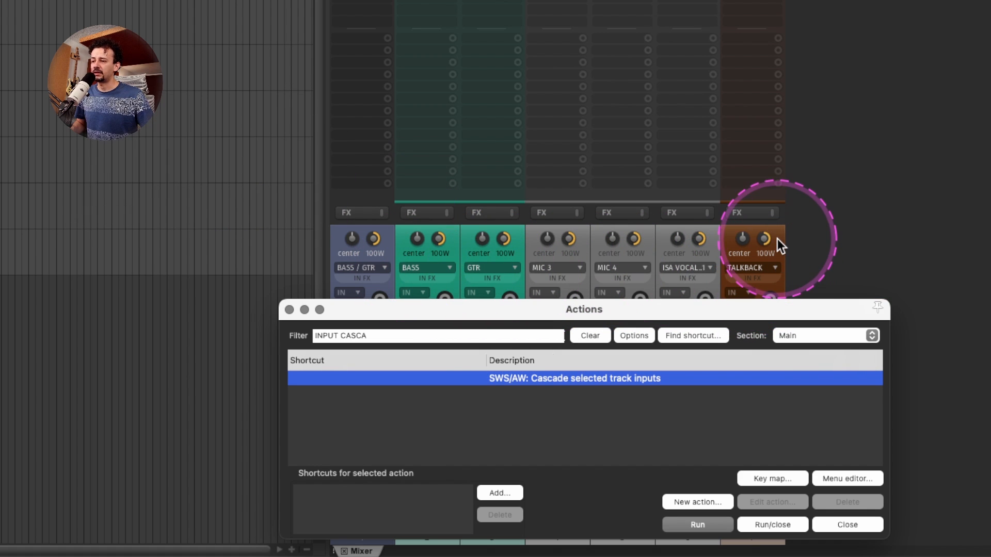
Set the LINE IN ST track's input to the stereo pair LINE L / LINE R and close the Actions window.
{"action": "left_click", "coordinate": [760, 269]}
{"action": "mouse_move", "coordinate": [813, 300]}
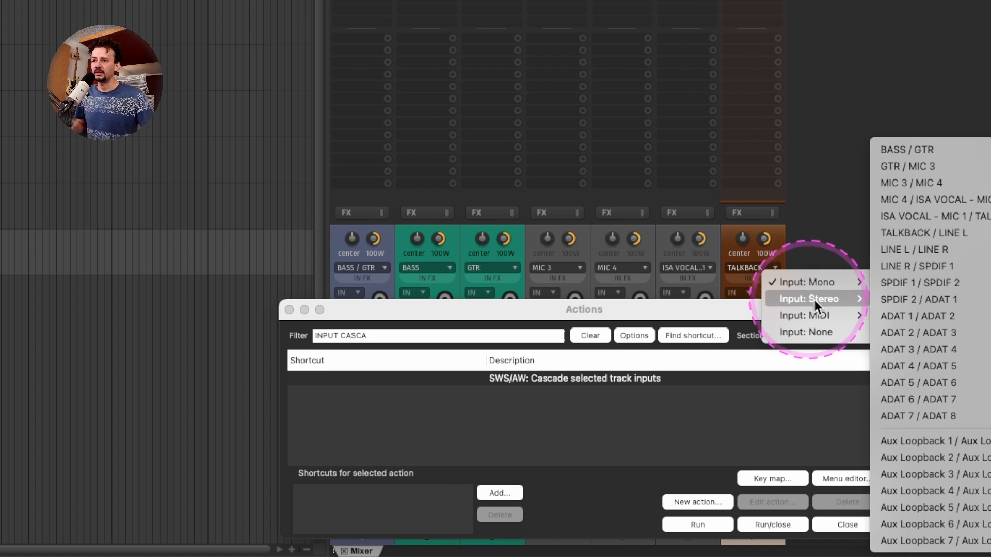
{"action": "left_click", "coordinate": [911, 249]}
{"action": "left_click", "coordinate": [289, 310]}
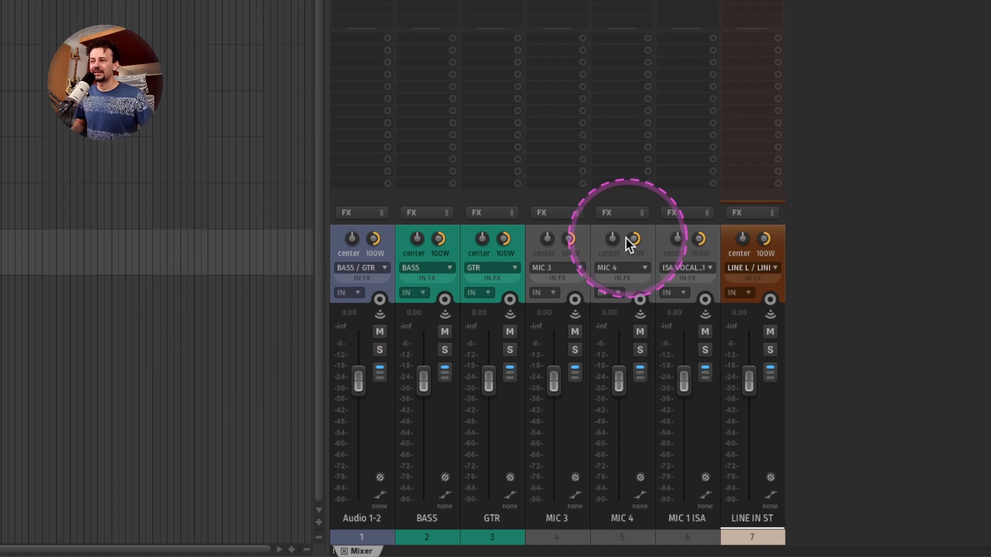
Assign random colors to the MIC 3, MIC 4 and MIC 1 ISA tracks.
{"action": "left_click_drag", "start_coordinate": [583, 233], "coordinate": [653, 236]}
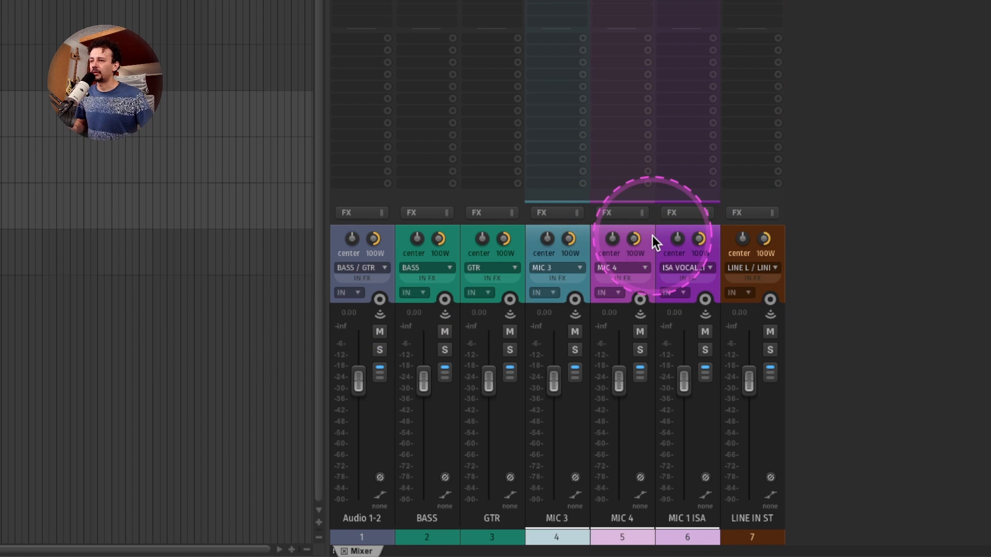
{"action": "key", "text": "c"}
Look up the action bound to Shift+C in the Actions list.
{"action": "key", "text": "question"}
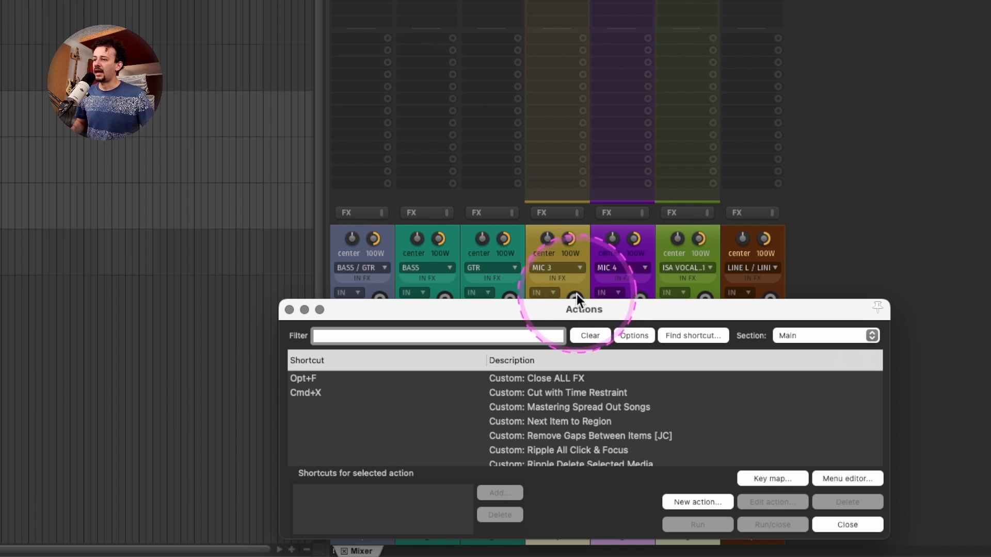
{"action": "left_click", "coordinate": [708, 334]}
{"action": "key", "text": "shift+c"}
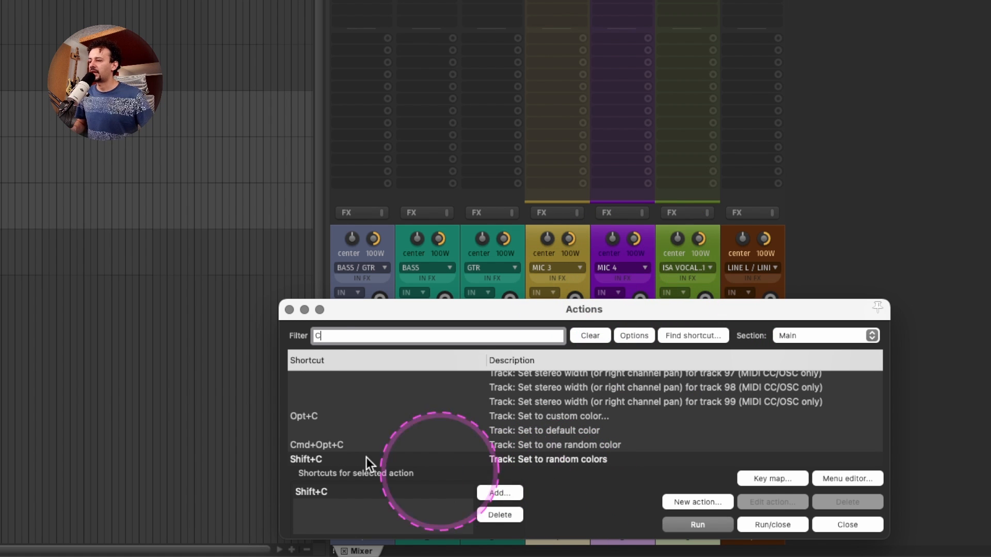
{"action": "left_click", "coordinate": [289, 310]}
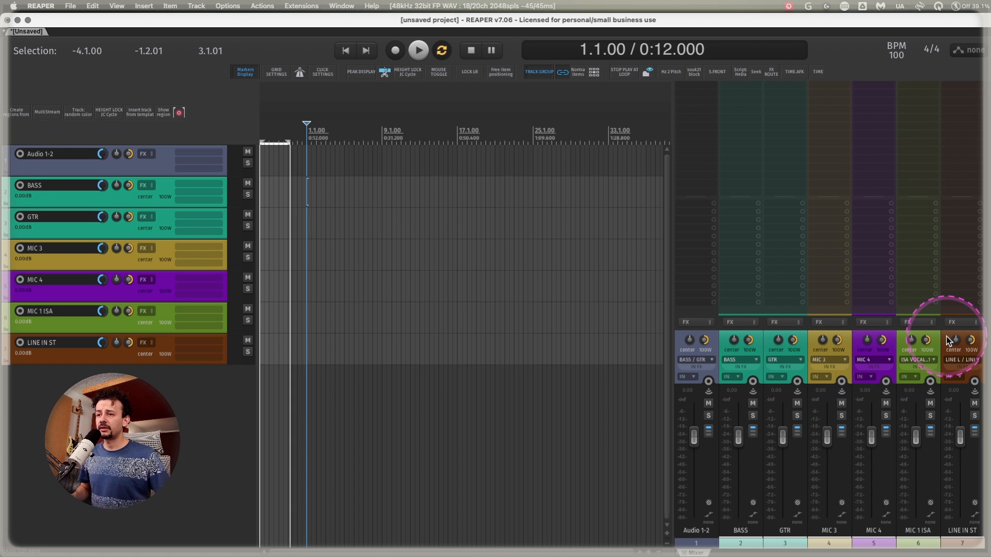
Save the tracks BASS through LINE IN ST as a track template.
{"action": "right_click", "coordinate": [948, 340]}
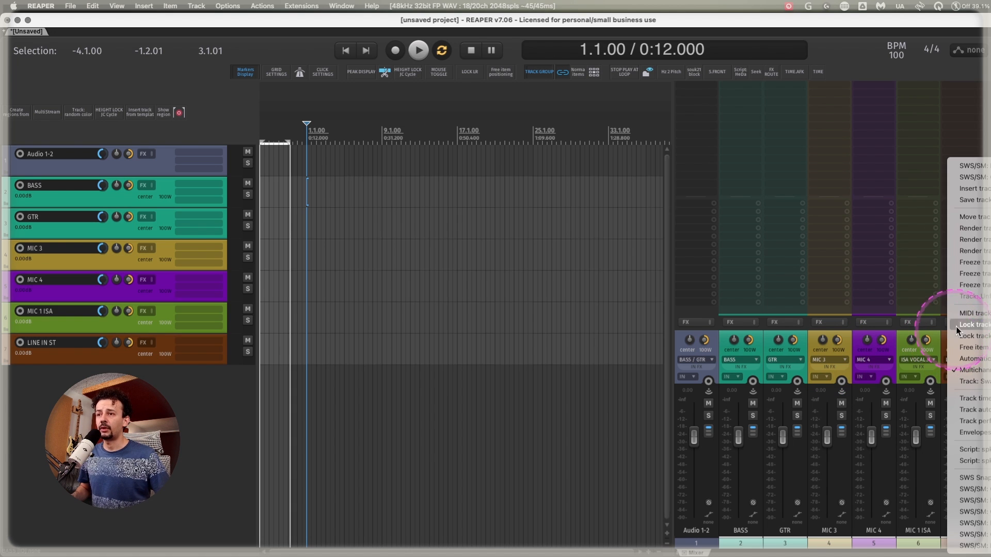
{"action": "left_click", "coordinate": [985, 200]}
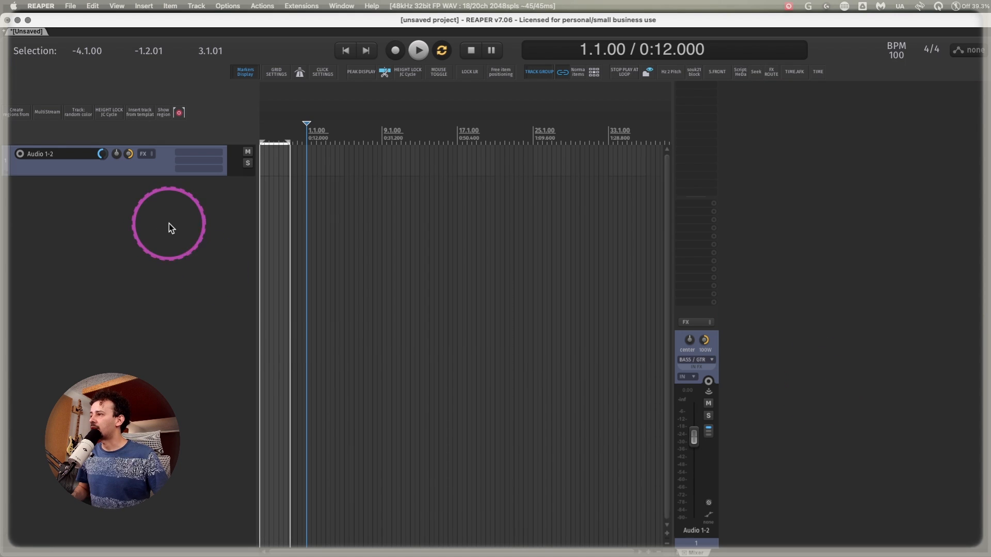
Insert the tracks from the Clarett 8+ Inputs template and dismiss the search for missing image files.
{"action": "right_click", "coordinate": [169, 224]}
{"action": "left_click", "coordinate": [212, 265]}
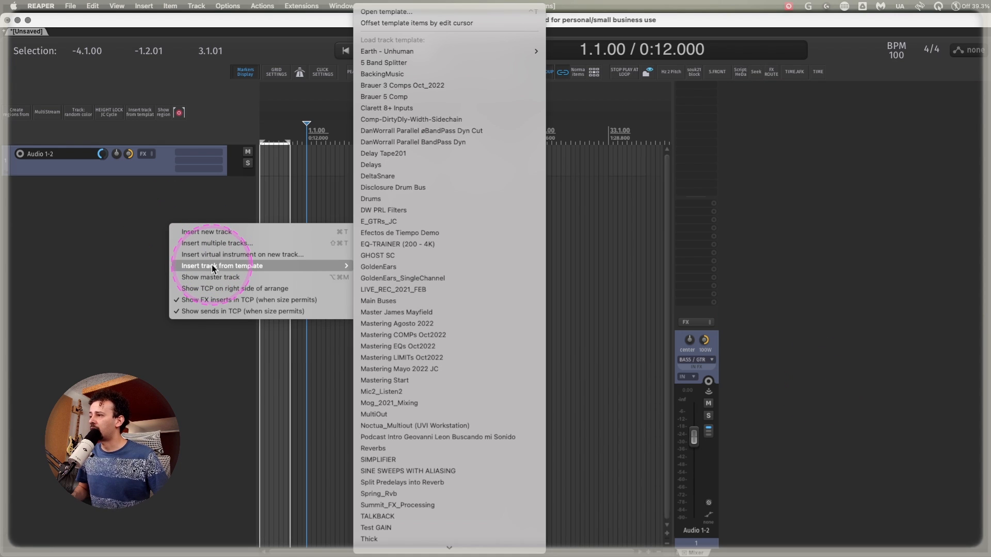
{"action": "left_click", "coordinate": [391, 110]}
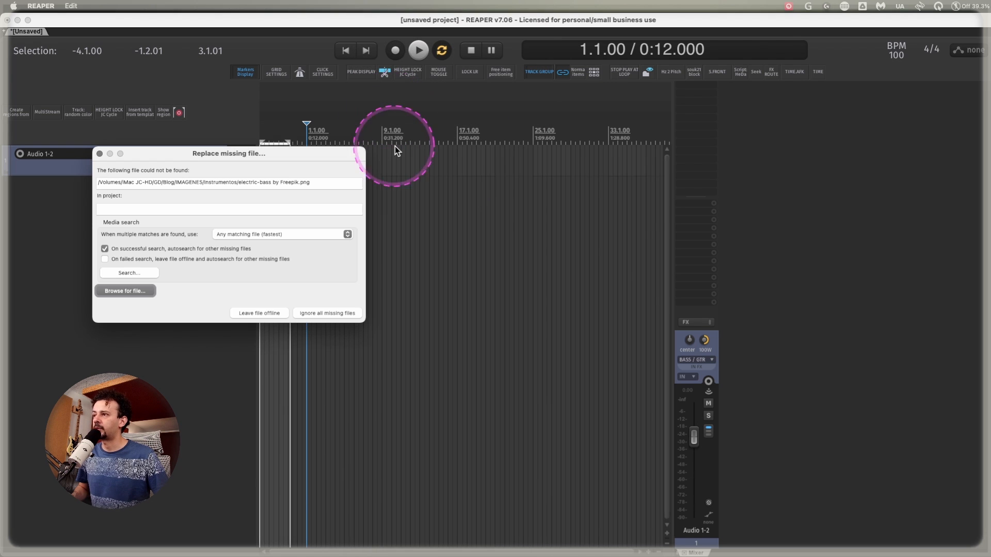
{"action": "left_click", "coordinate": [139, 272]}
{"action": "key", "text": "Escape"}
{"action": "key", "text": "Escape"}
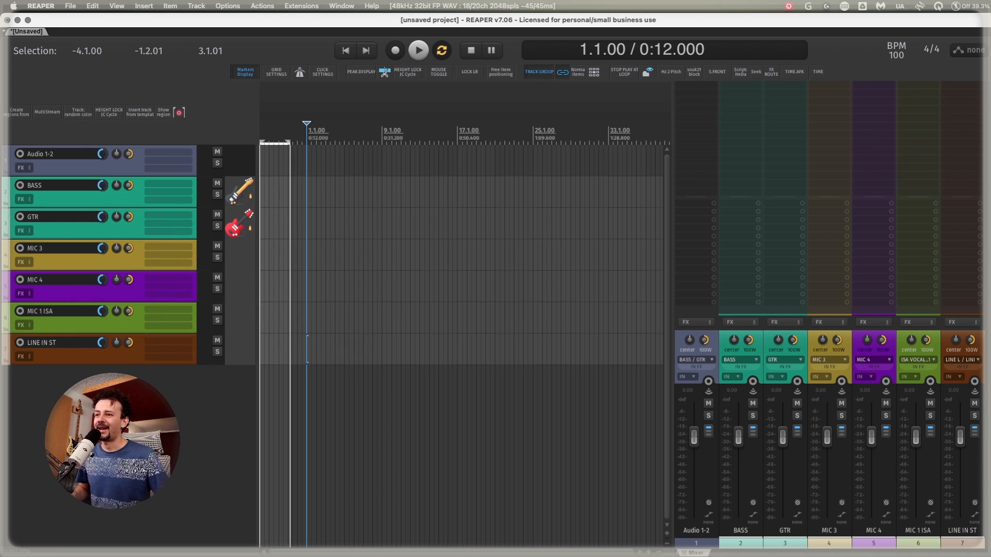
Add the ReaTune plug-in to the BASS track and move its window over the arrange area.
{"action": "left_click", "coordinate": [132, 199]}
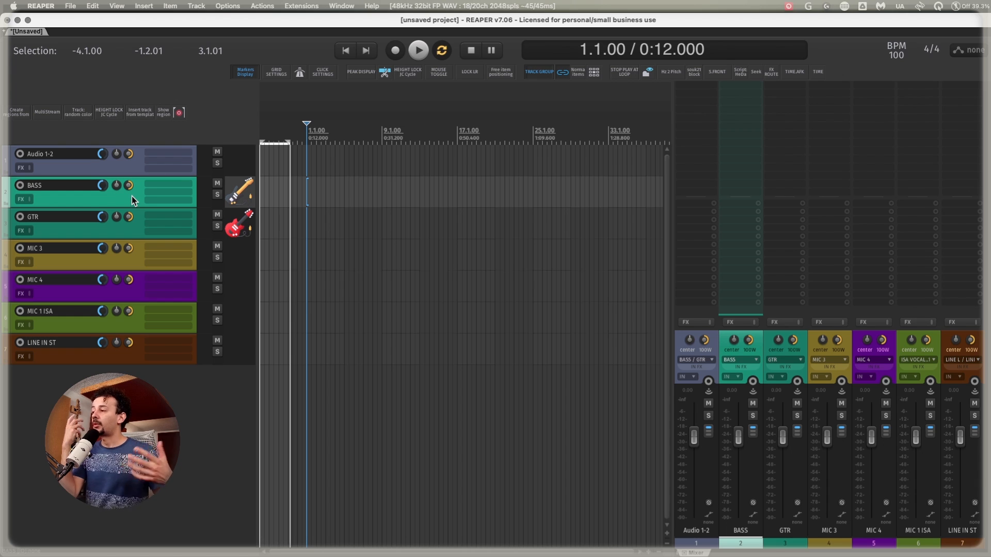
{"action": "left_click", "coordinate": [171, 184]}
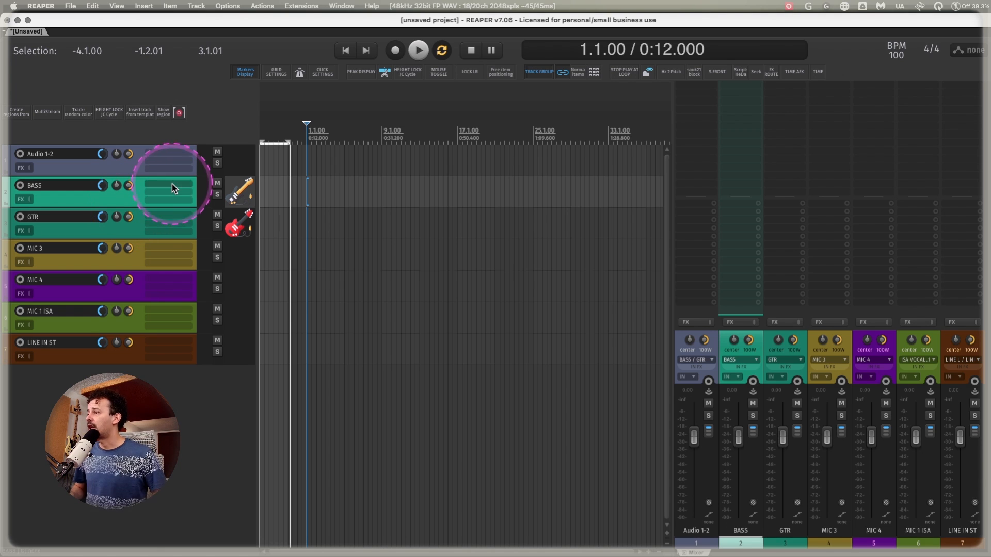
{"action": "type", "text": "reatune"}
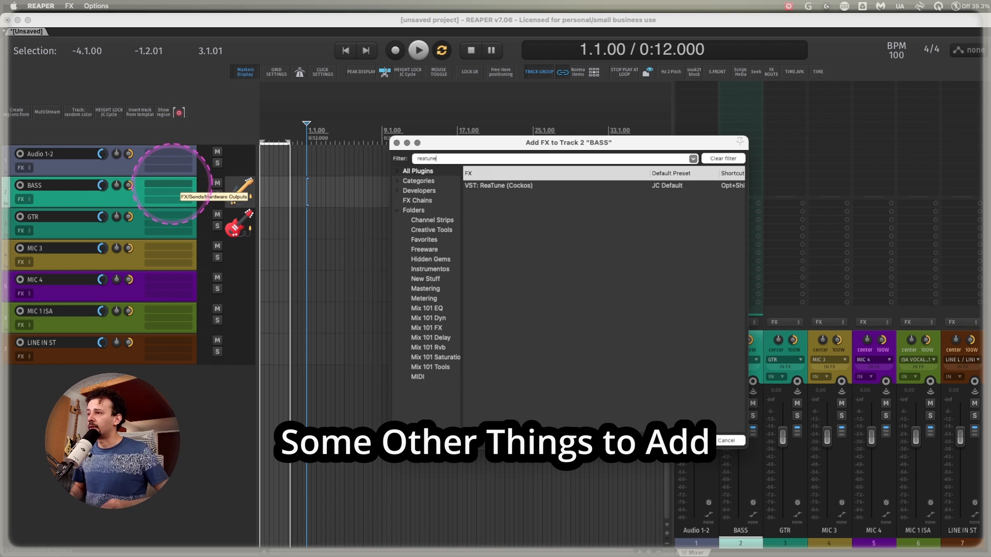
{"action": "key", "text": "Return"}
{"action": "left_click_drag", "start_coordinate": [855, 277], "coordinate": [345, 163]}
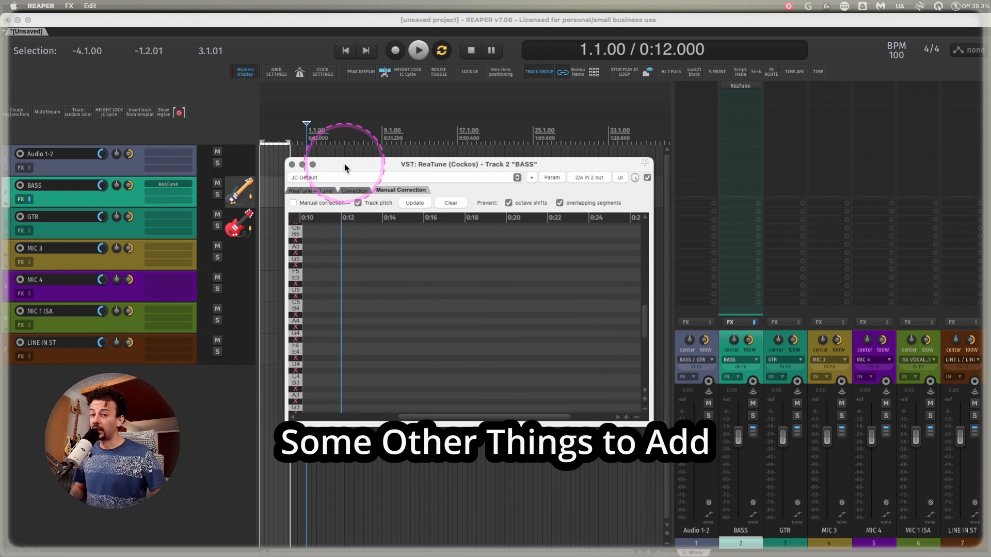
Turn off Track pitch in ReaTune's manual correction and check its automatic correction and tuner pages.
{"action": "left_click", "coordinate": [316, 190]}
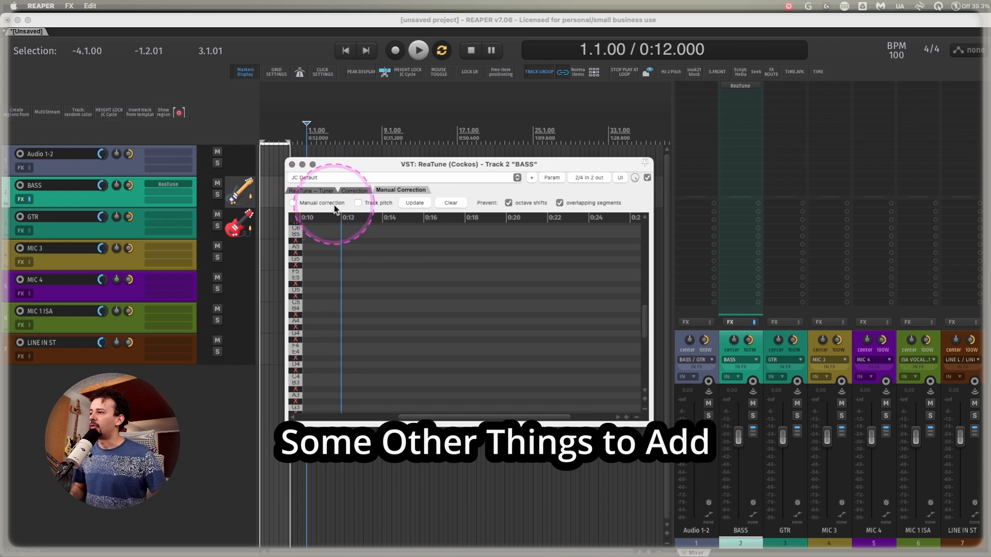
{"action": "left_click", "coordinate": [360, 193]}
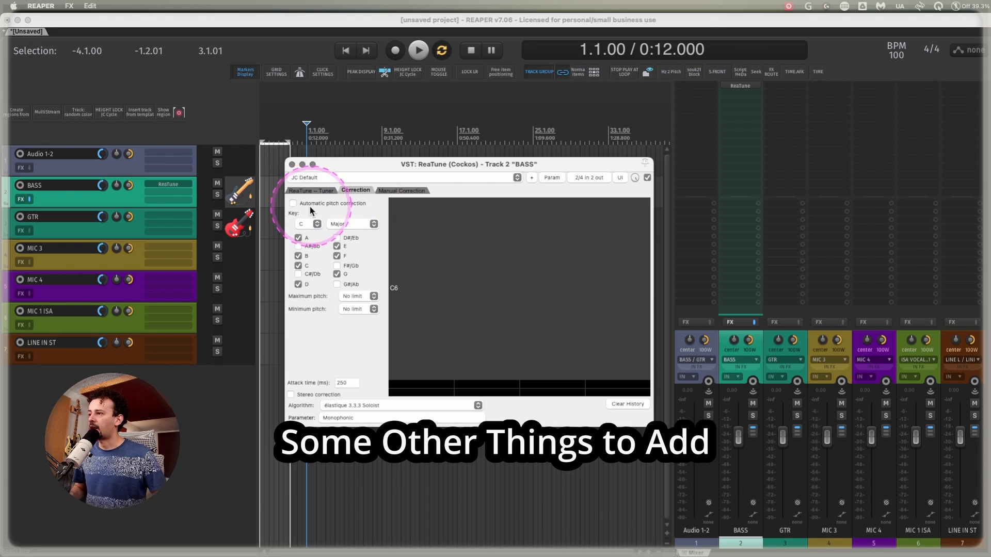
{"action": "left_click", "coordinate": [318, 191]}
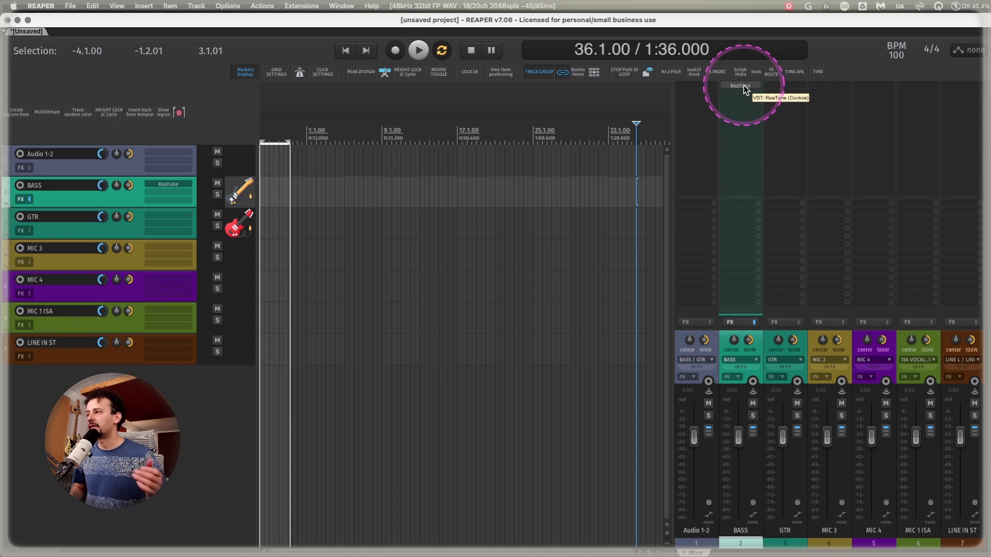
Open ReaTune from the BASS channel's inserts in the mixer and close it again.
{"action": "left_click", "coordinate": [744, 85]}
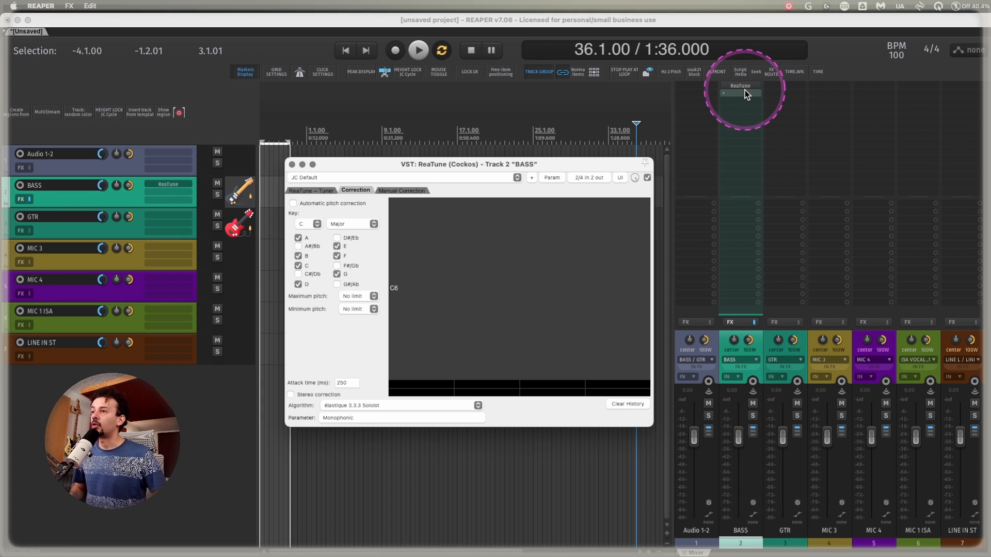
{"action": "left_click", "coordinate": [744, 90]}
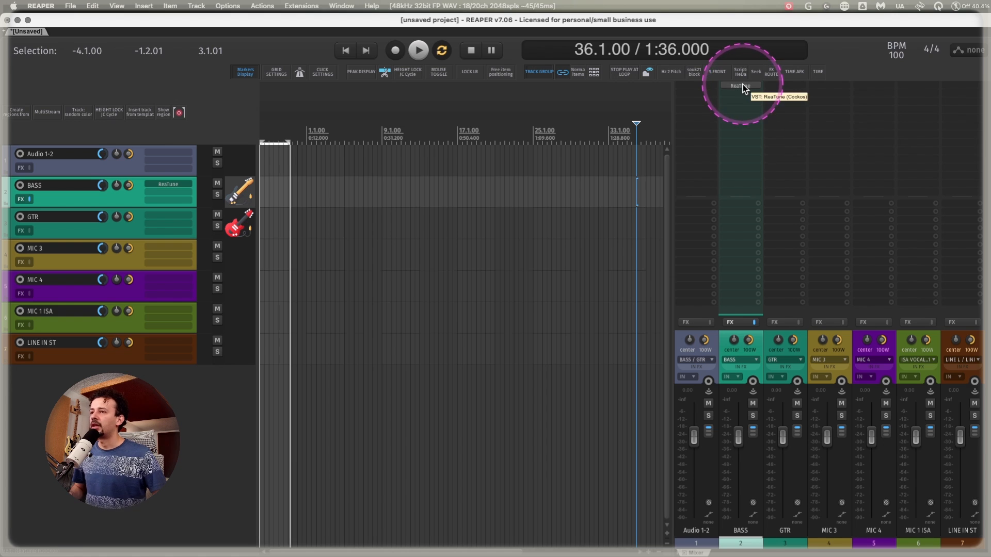
Show ReaTune's embedded UI in the BASS track panel, enlarging the track height and panel width until it fits.
{"action": "right_click", "coordinate": [742, 85]}
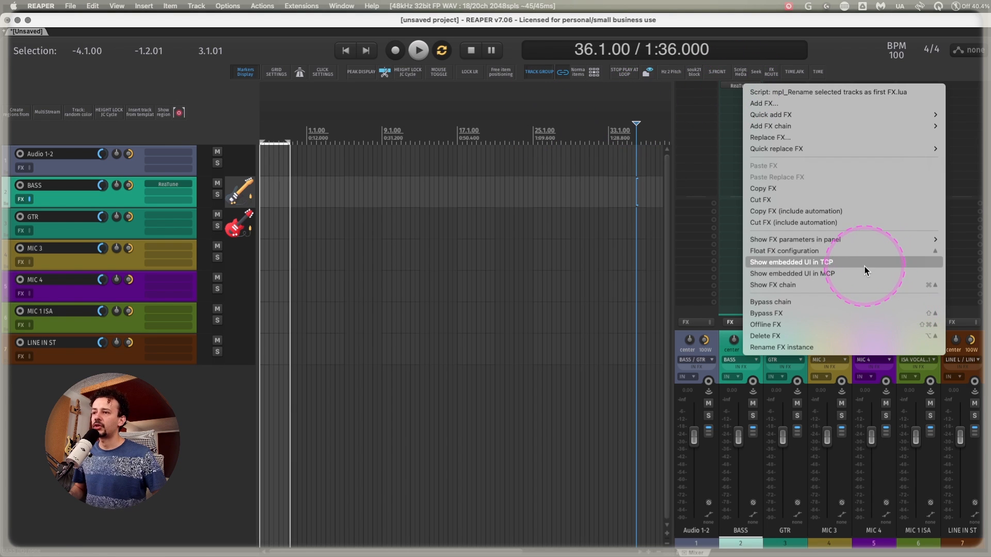
{"action": "left_click", "coordinate": [834, 274]}
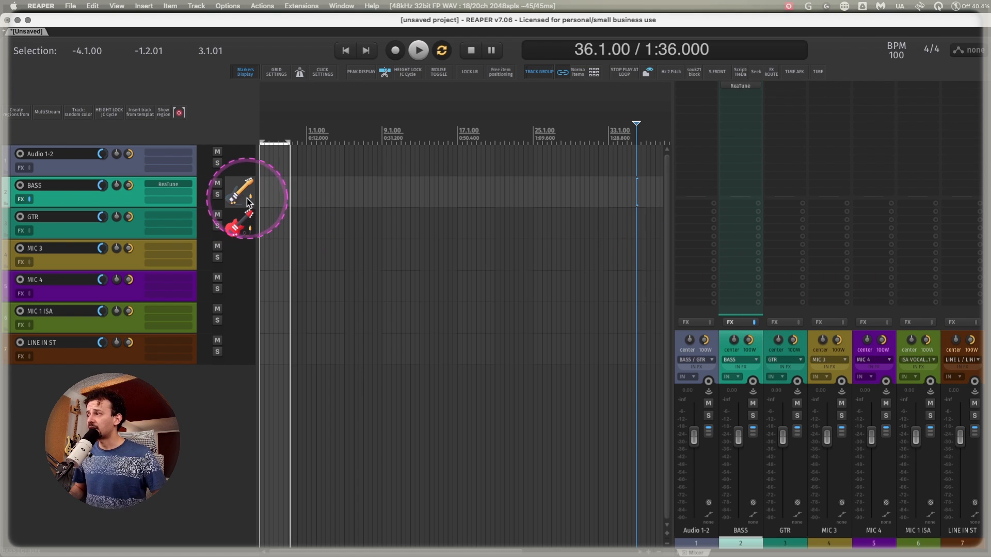
{"action": "left_click_drag", "start_coordinate": [256, 191], "coordinate": [272, 190]}
{"action": "scroll", "coordinate": [122, 220], "scroll_direction": "up", "scroll_amount": 5}
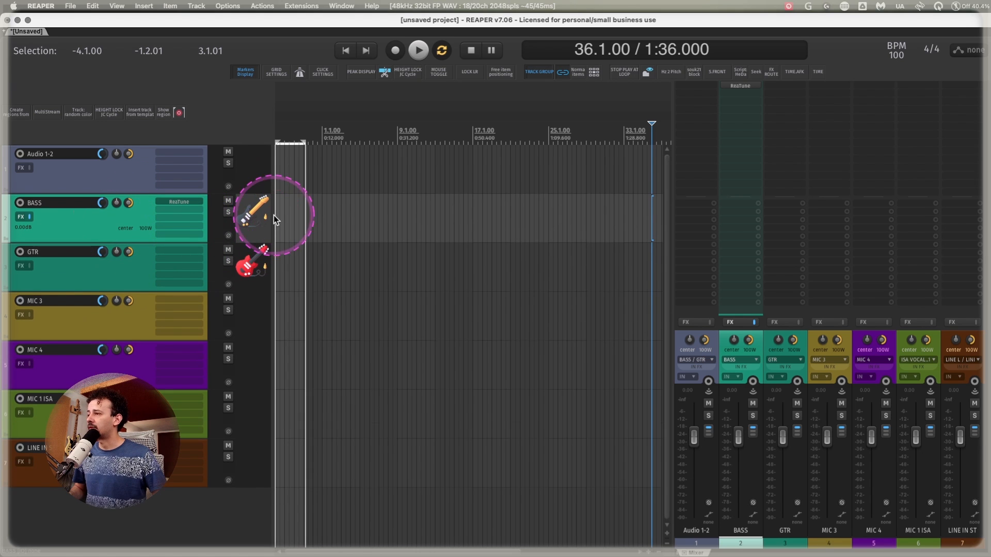
{"action": "left_click_drag", "start_coordinate": [274, 219], "coordinate": [297, 214]}
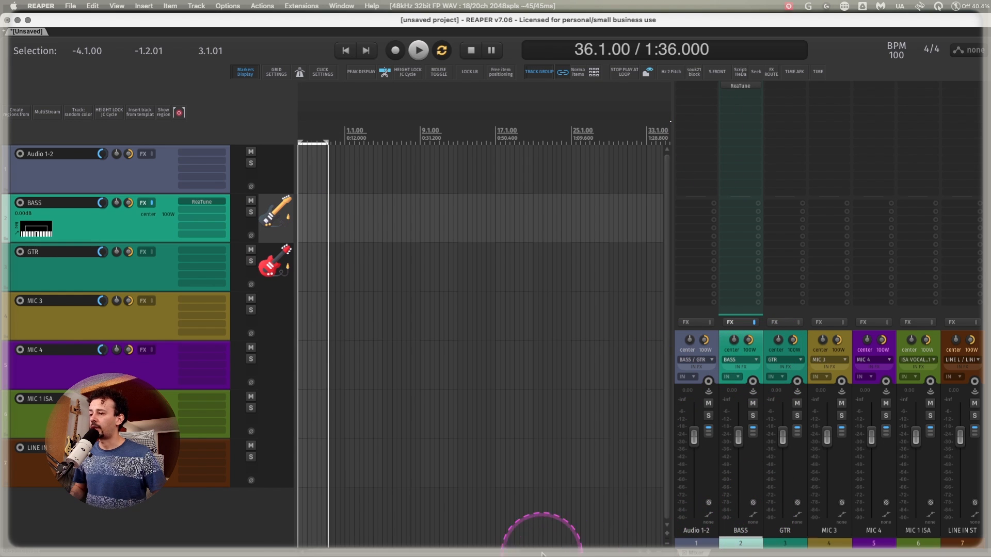
Dock the mixer below the arrange area and try ReaTune's embedded UI in the BASS mixer channel before returning it to the track panel.
{"action": "left_click_drag", "start_coordinate": [542, 553], "coordinate": [542, 554]}
{"action": "right_click", "coordinate": [67, 320]}
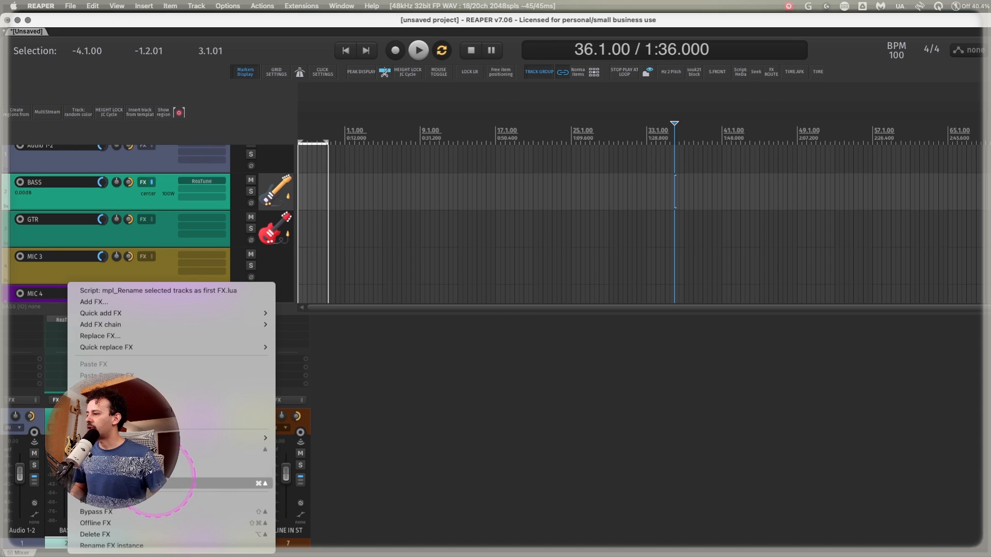
{"action": "left_click", "coordinate": [155, 472]}
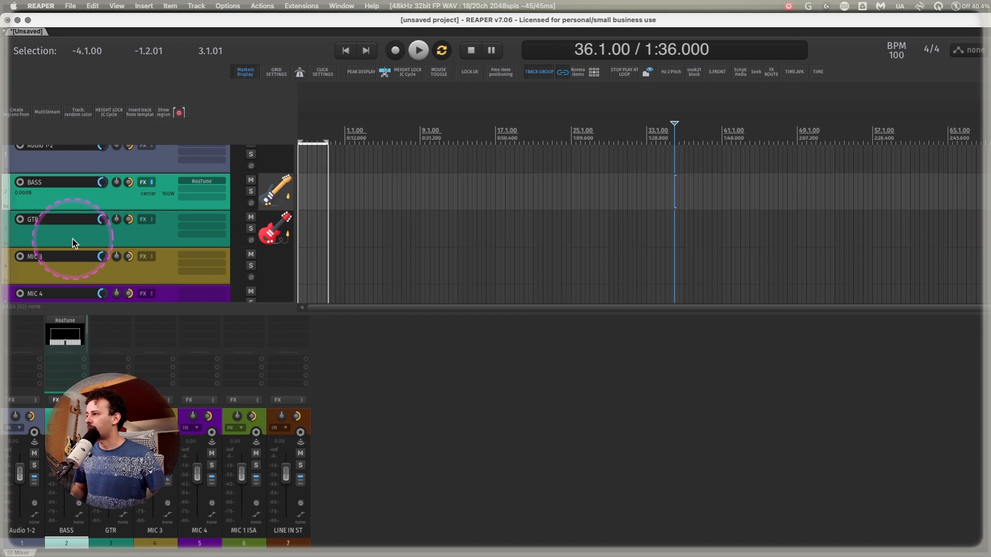
{"action": "right_click", "coordinate": [202, 179]}
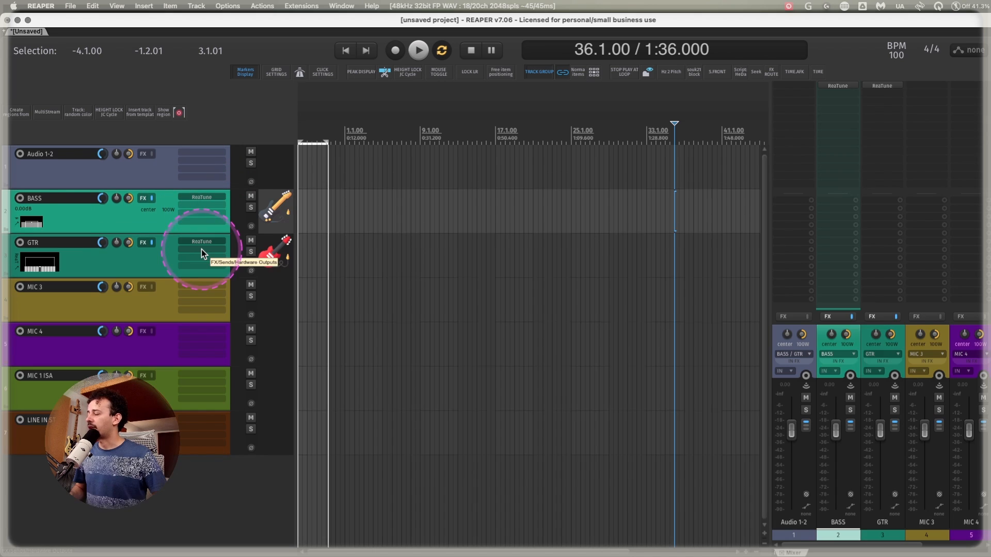
Add the Tukan Guitar Station S2 plug-in to the GTR track after ReaTune.
{"action": "double_click", "coordinate": [201, 252]}
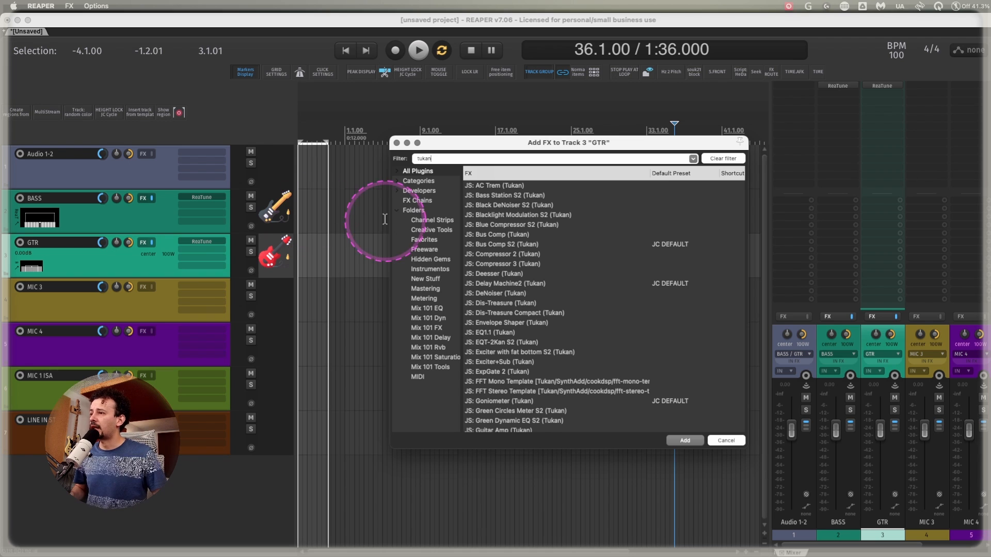
{"action": "type", "text": "guitar"}
{"action": "key", "text": "Down"}
{"action": "key", "text": "Down"}
{"action": "key", "text": "Return"}
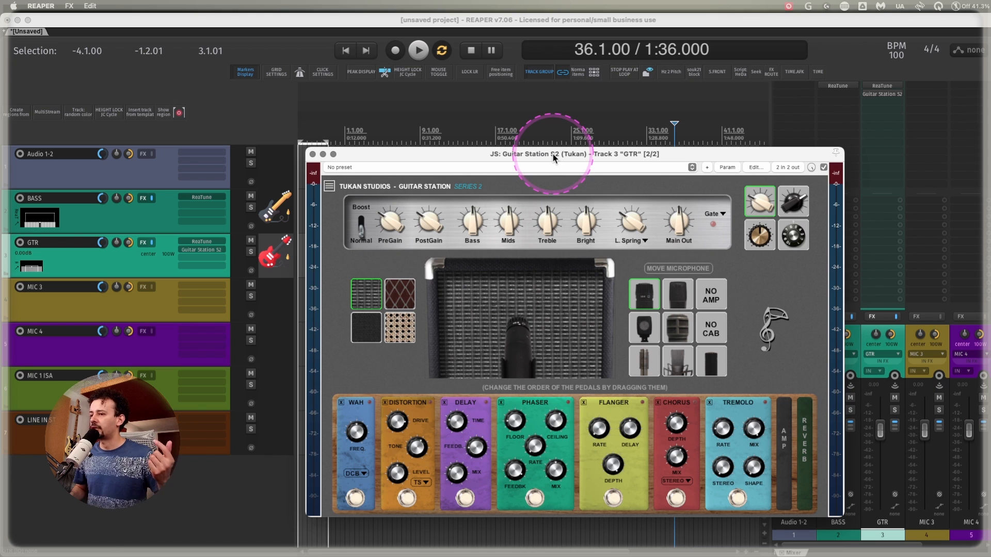
Choose the diamond-patterned grille cabinet and the black-knob amp in Guitar Station, and close the plug-in window.
{"action": "left_click", "coordinate": [395, 296]}
{"action": "left_click", "coordinate": [786, 205]}
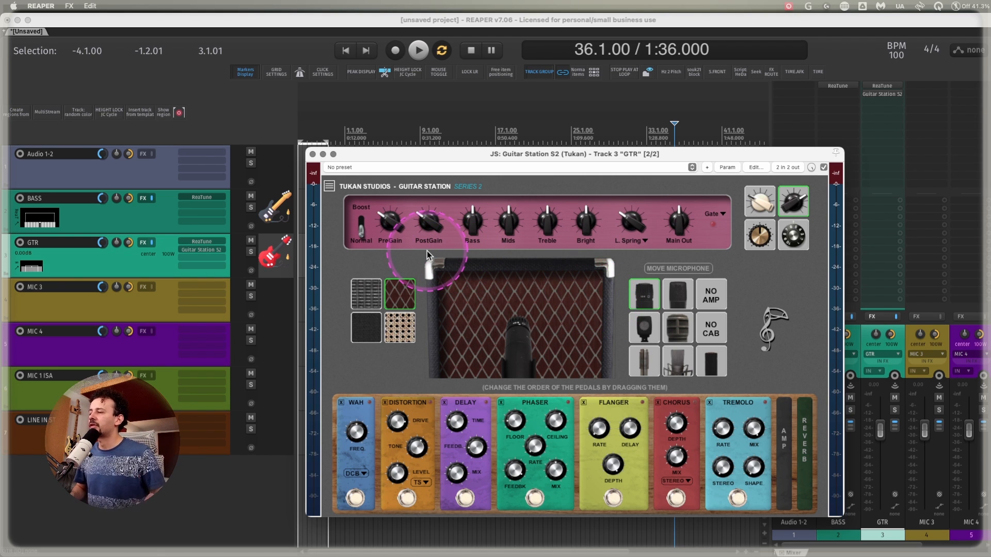
{"action": "left_click", "coordinate": [312, 154]}
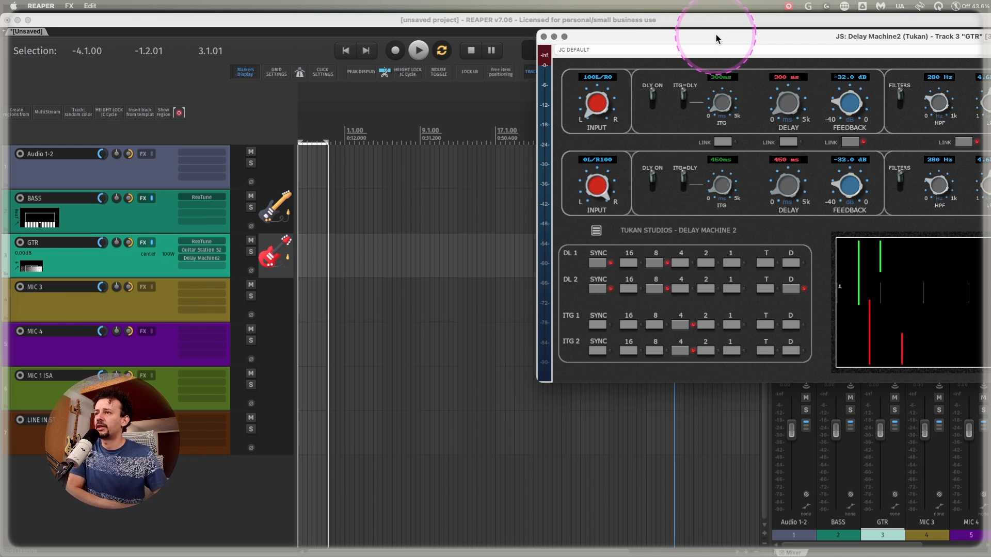
Bring the GTR track's Delay Machine2 fully into view, and check Comp TUBE-STA on MIC 3 before closing its window.
{"action": "left_click_drag", "start_coordinate": [716, 34], "coordinate": [400, 126]}
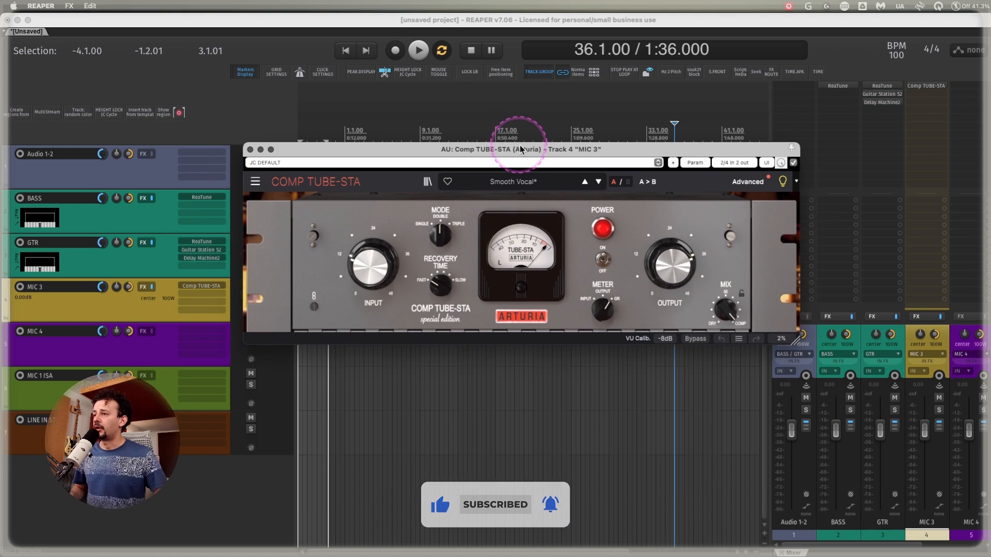
{"action": "left_click_drag", "start_coordinate": [520, 149], "coordinate": [529, 150]}
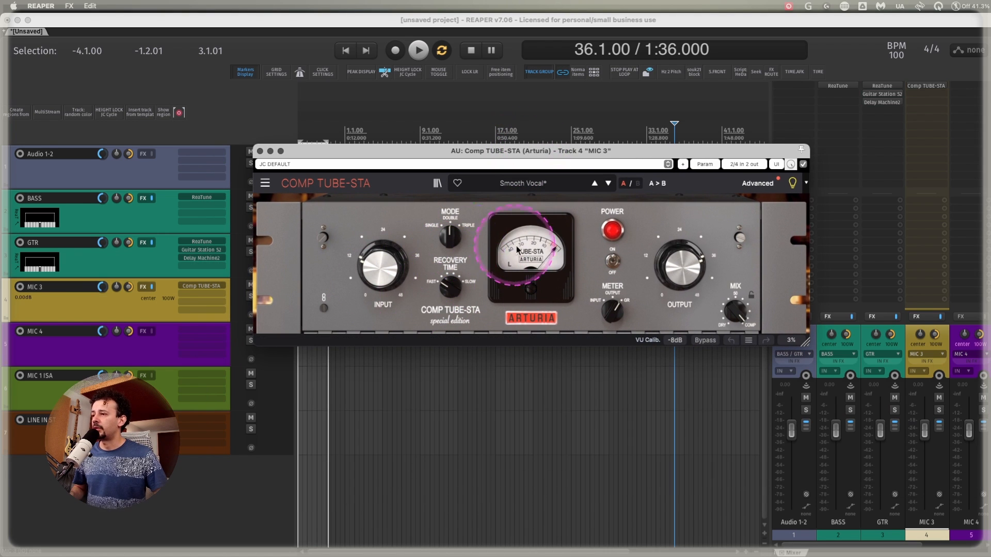
{"action": "left_click_drag", "start_coordinate": [377, 153], "coordinate": [395, 150]}
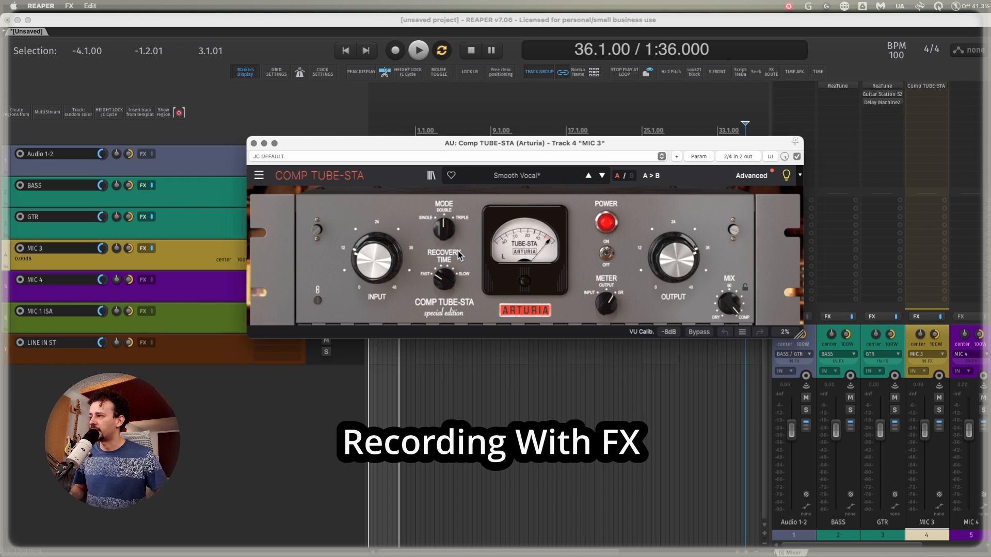
{"action": "left_click", "coordinate": [254, 144]}
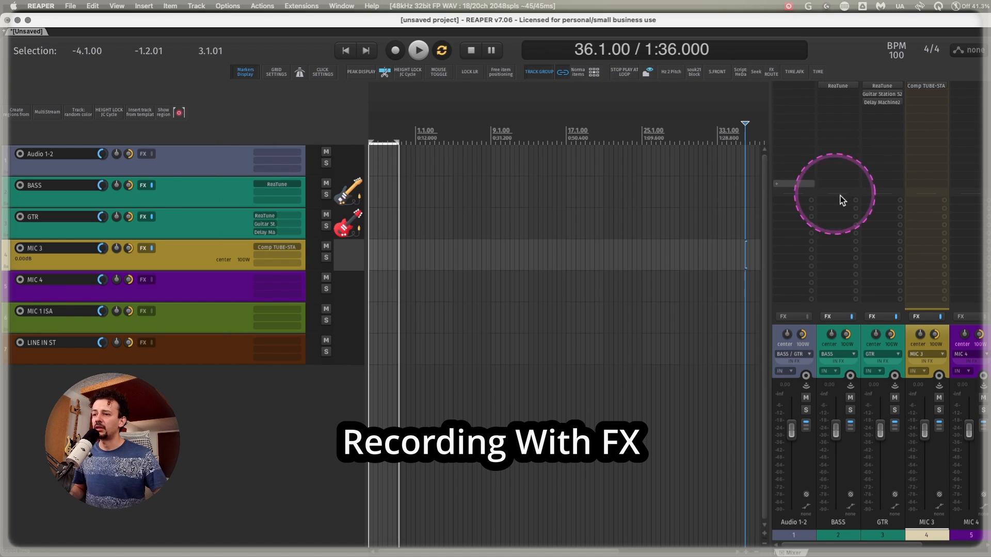
Add Comp TUBE-STA to the input FX chain of MIC 3 and place its window over the lower arrange area.
{"action": "left_click", "coordinate": [927, 363]}
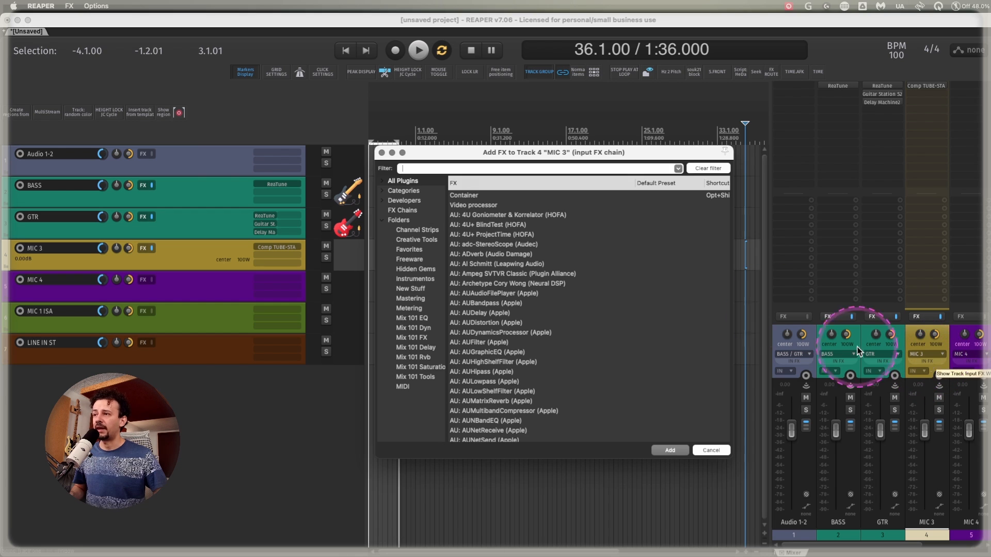
{"action": "key", "text": "ctrl+alt+m"}
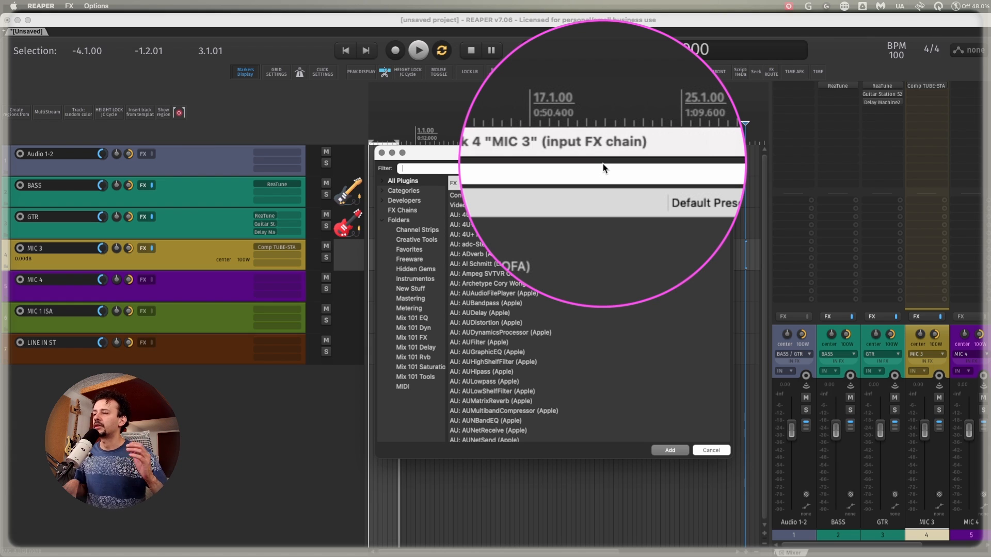
{"action": "key", "text": "ctrl+alt+m"}
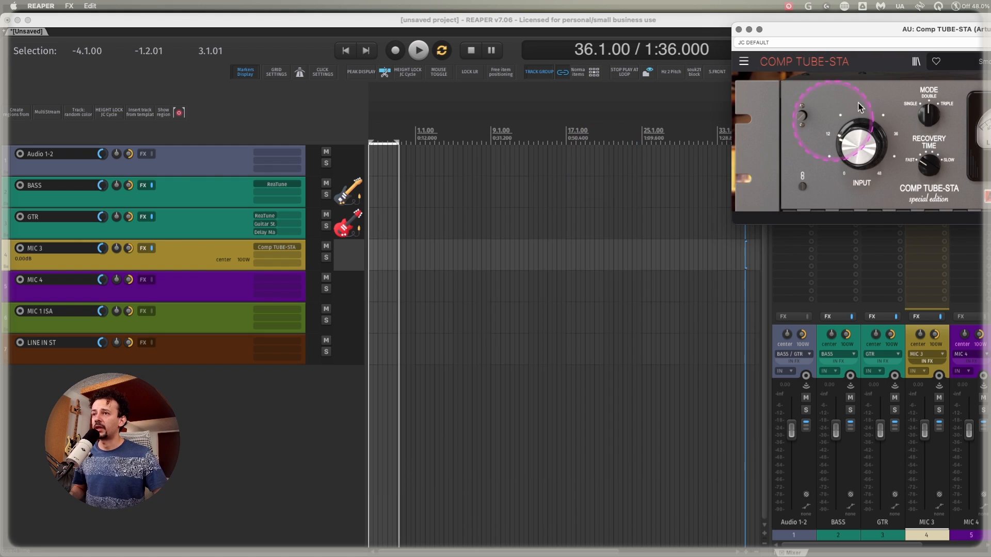
{"action": "left_click_drag", "start_coordinate": [990, 34], "coordinate": [604, 319]}
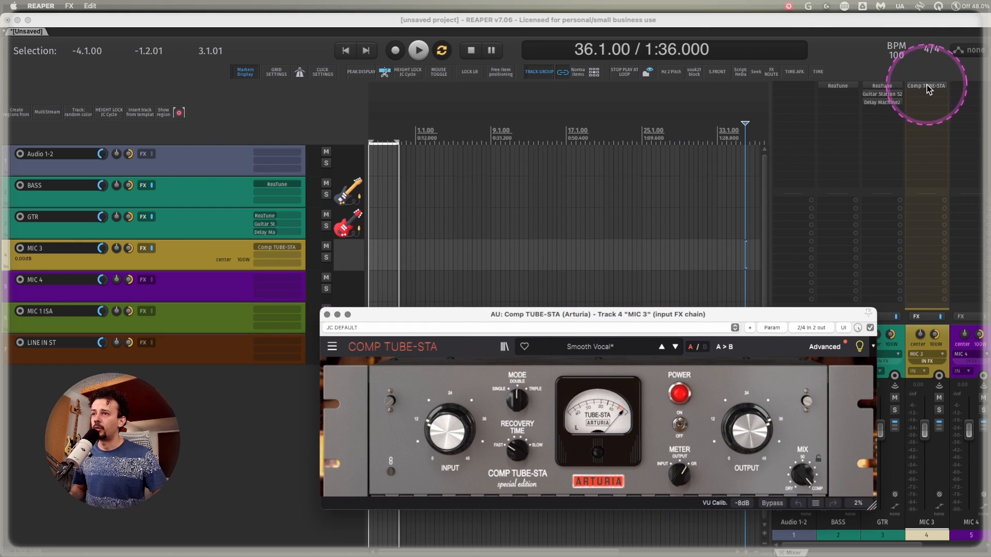
Open Comp TUBE-STA from MIC 3's regular inserts and compare its window with the input FX instance.
{"action": "left_click", "coordinate": [927, 87]}
{"action": "left_click", "coordinate": [927, 87]}
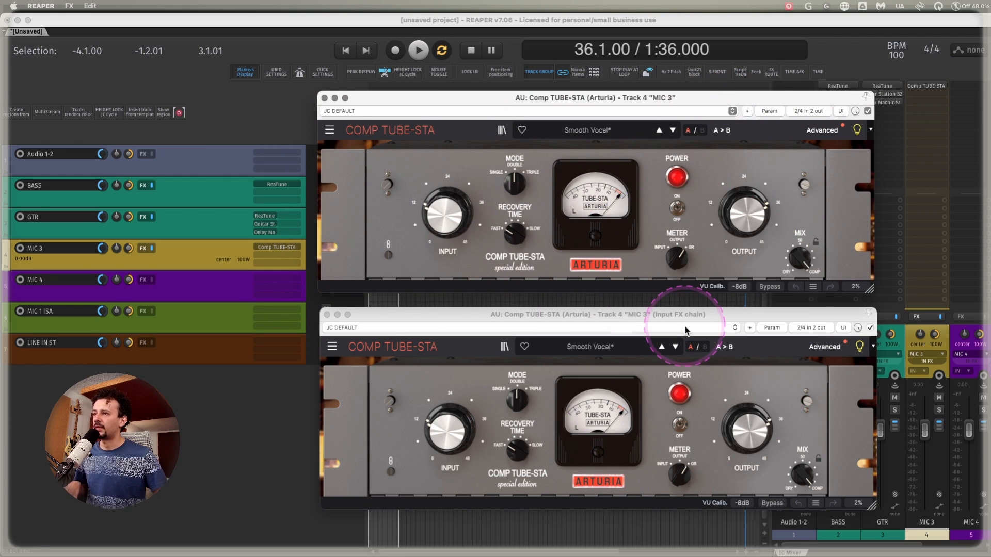
{"action": "left_click", "coordinate": [669, 316]}
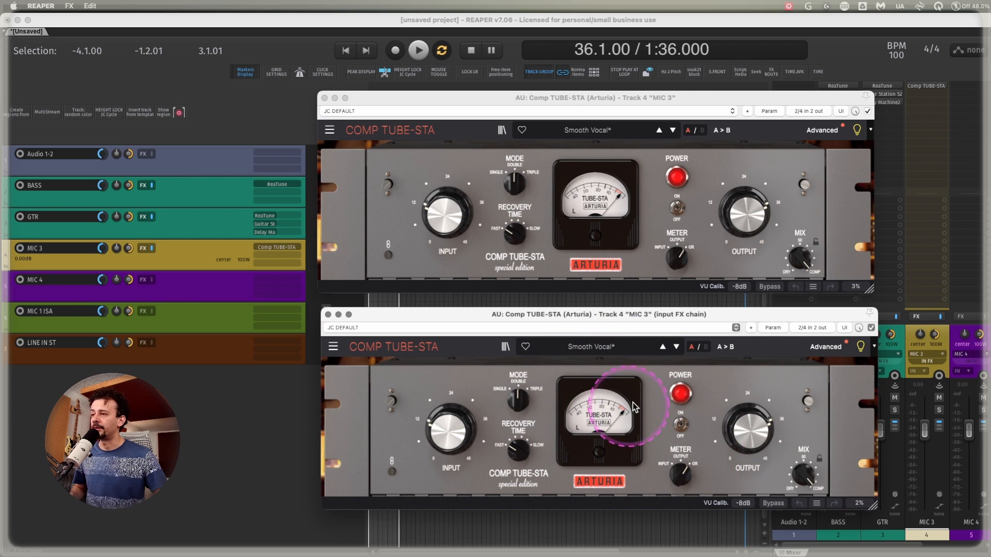
{"action": "left_click", "coordinate": [657, 100]}
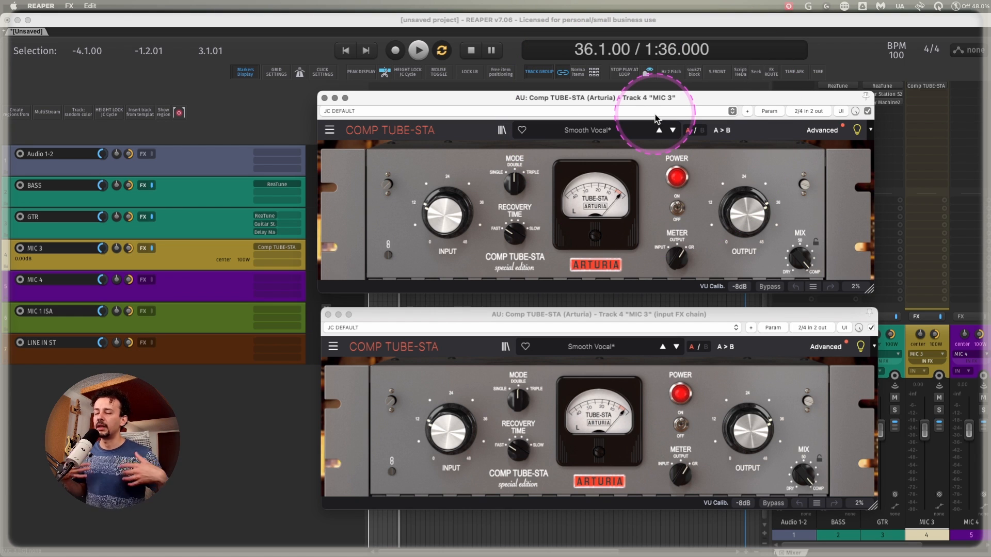
{"action": "left_click_drag", "start_coordinate": [663, 100], "coordinate": [666, 100]}
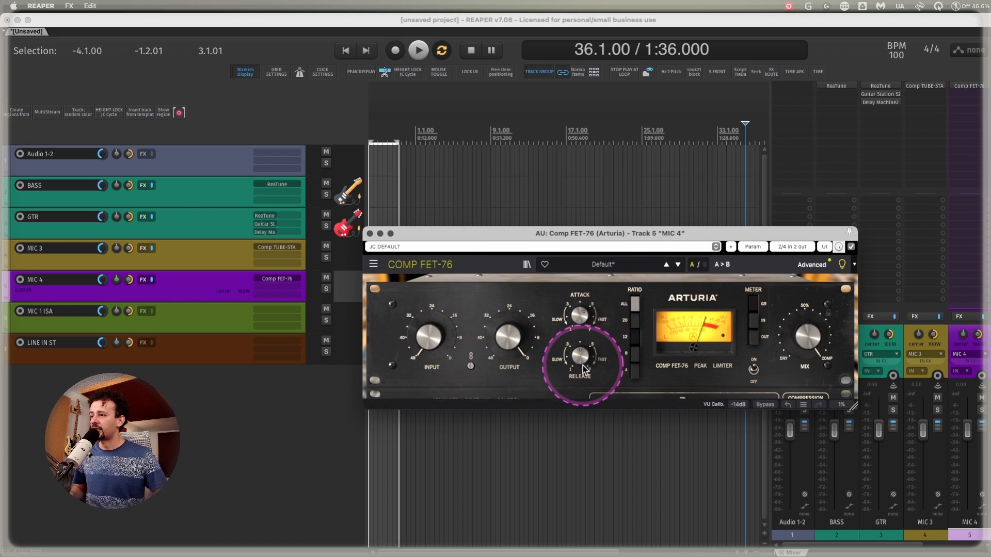
Show the advanced controls of Comp FET-76 on the MIC 4 track and close the plug-in window.
{"action": "left_click_drag", "start_coordinate": [410, 327], "coordinate": [421, 334]}
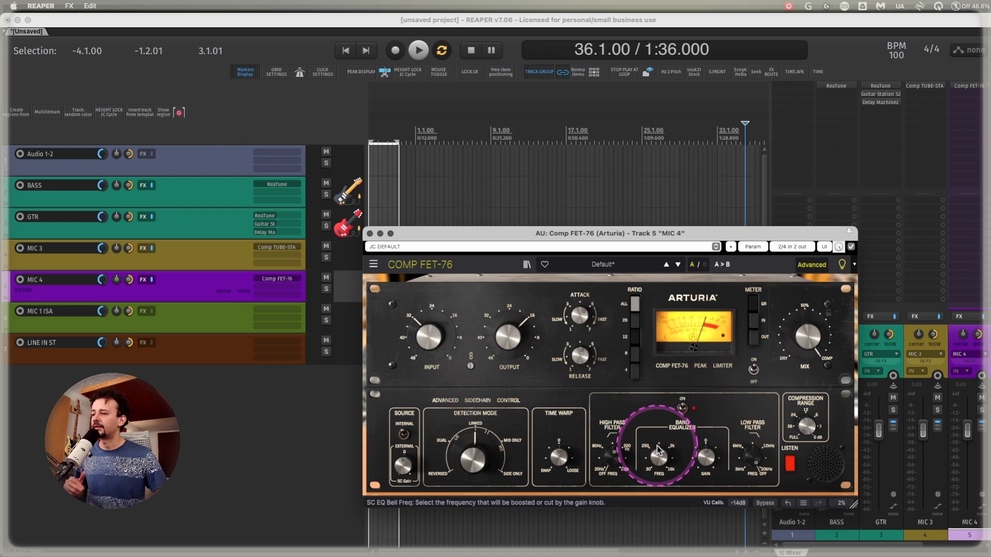
{"action": "left_click", "coordinate": [369, 233]}
Add the Tukan SumChannel S2 plug-in to the MIC 1 ISA track.
{"action": "left_click", "coordinate": [36, 317]}
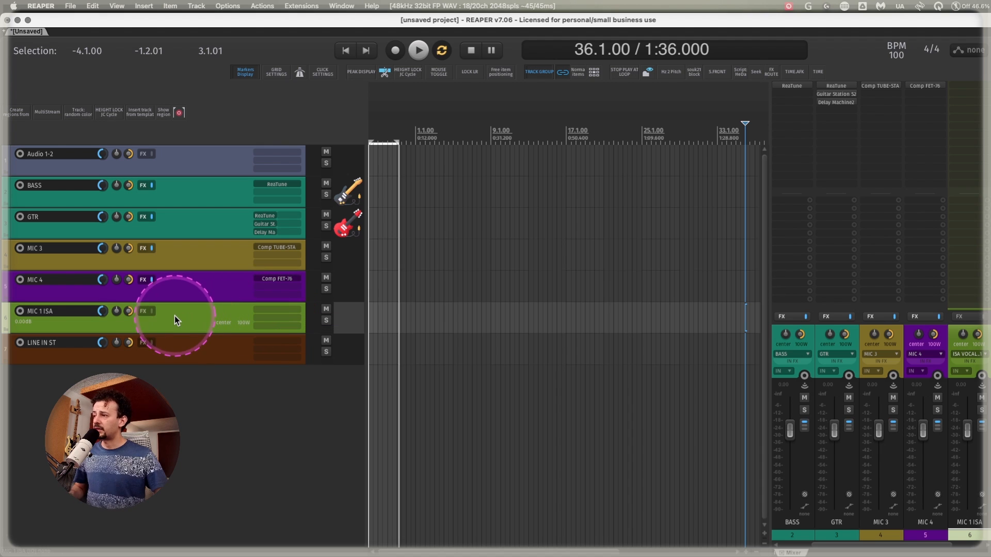
{"action": "left_click", "coordinate": [274, 313]}
{"action": "type", "text": "tuk"}
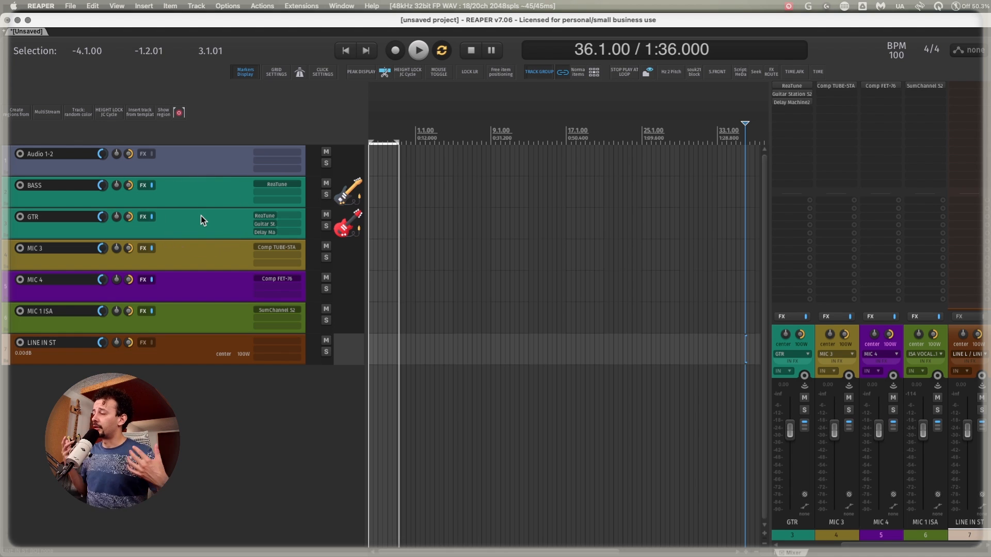
Bypass the FX chains of the tracks from BASS through MIC 1 ISA together.
{"action": "left_click", "coordinate": [200, 197]}
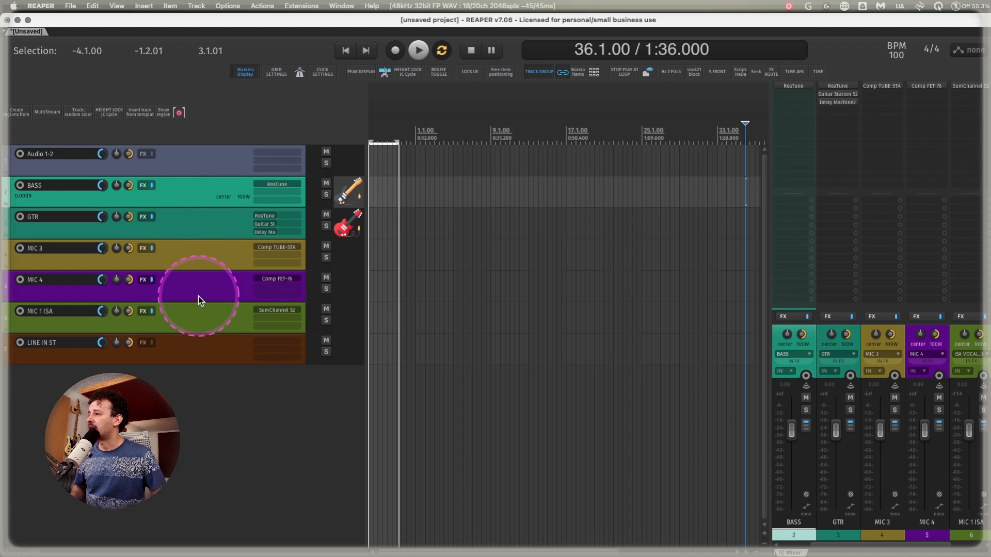
{"action": "left_click", "coordinate": [198, 315], "text": "shift"}
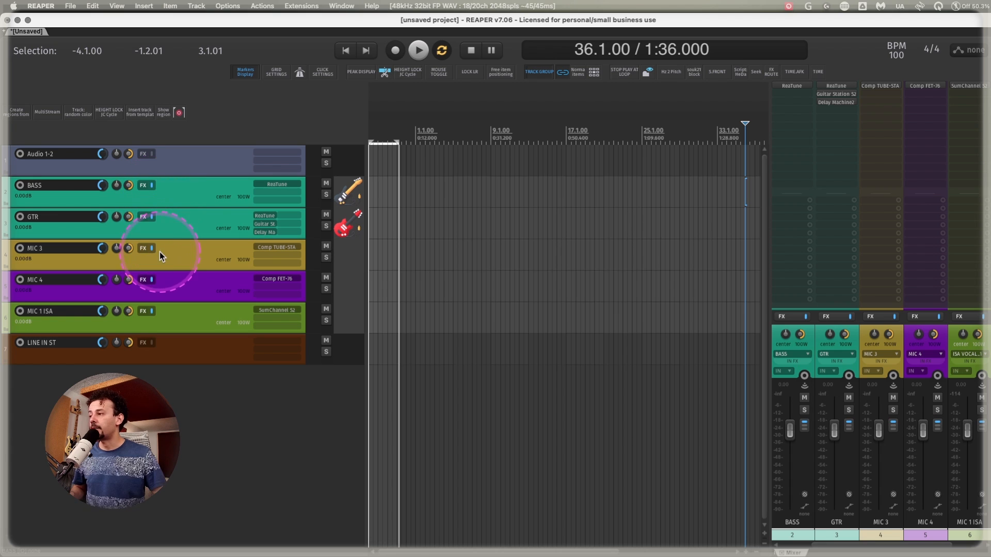
{"action": "left_click", "coordinate": [152, 184]}
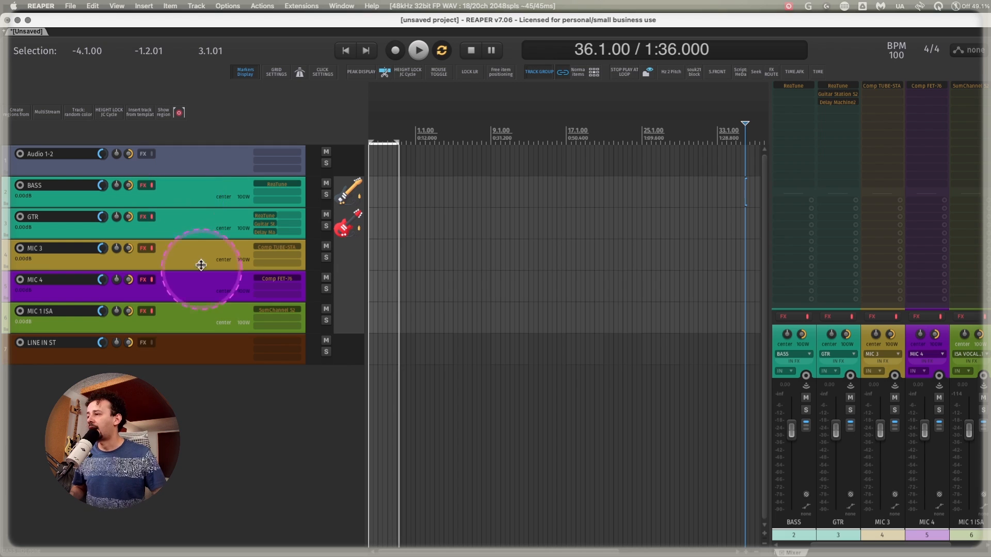
Save the tracks from BASS through LINE IN ST as a track template, replacing the existing Clarett 8+ Inputs template.
{"action": "left_click", "coordinate": [186, 340]}
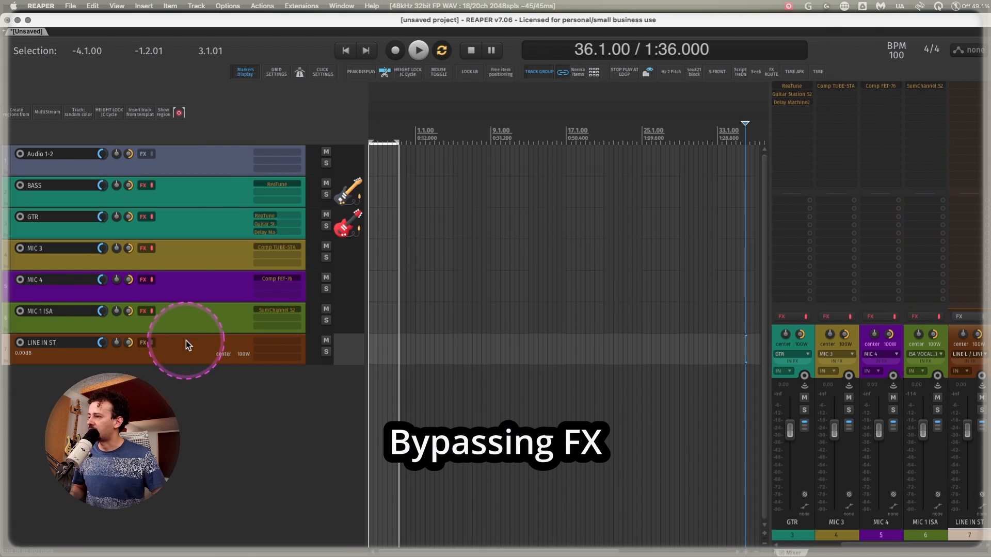
{"action": "right_click", "coordinate": [190, 184], "text": "shift"}
{"action": "key", "text": "Escape"}
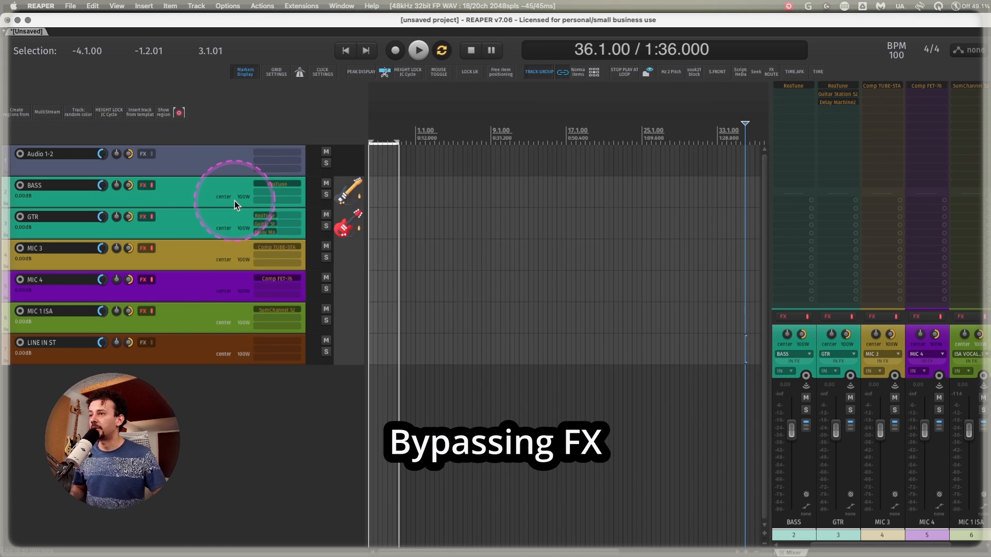
{"action": "left_click", "coordinate": [562, 191]}
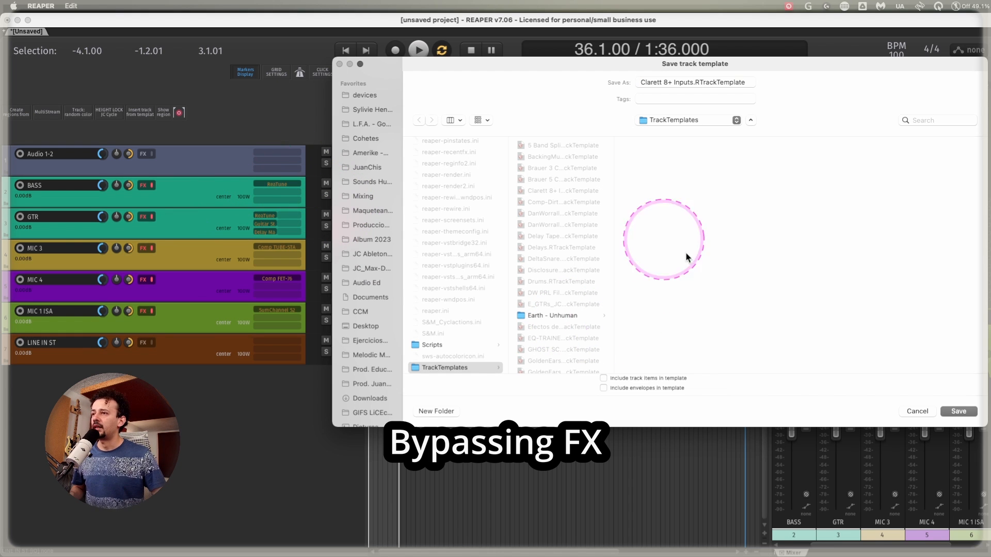
{"action": "left_click", "coordinate": [955, 410]}
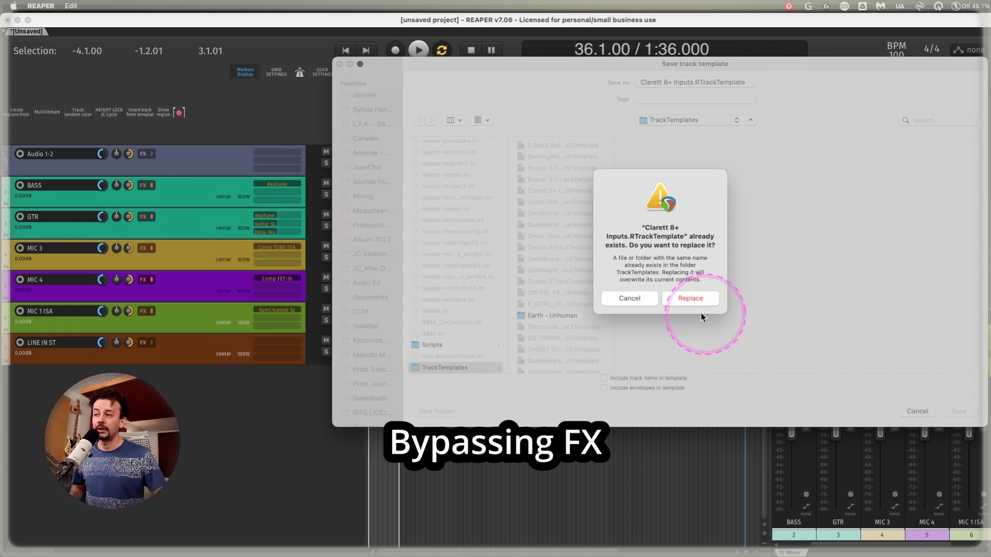
{"action": "left_click", "coordinate": [694, 299]}
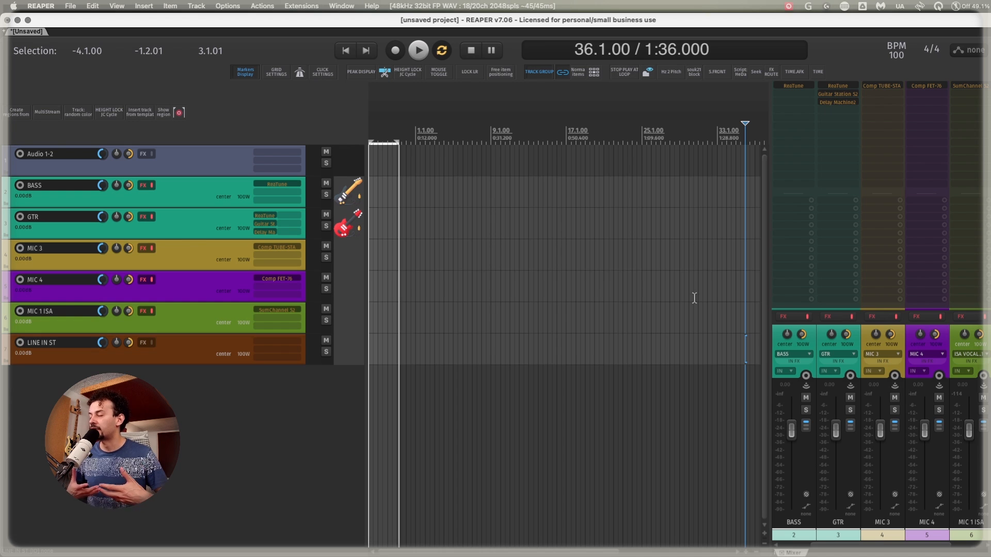
Delete the tracks from BASS through LINE IN ST and reinsert them from the Clarett 8+ Inputs track template.
{"action": "left_click", "coordinate": [182, 341], "text": "shift"}
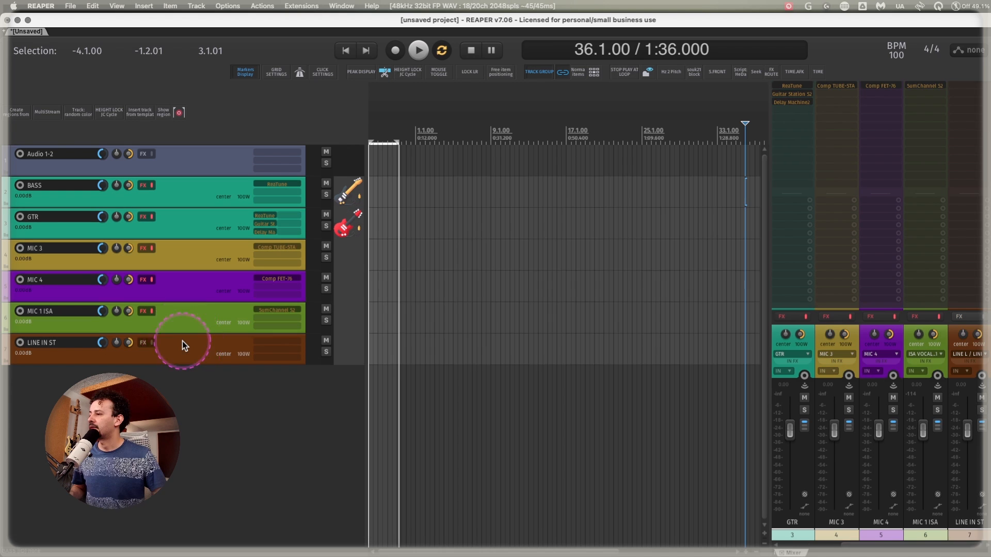
{"action": "key", "text": "Delete"}
{"action": "right_click", "coordinate": [228, 229]}
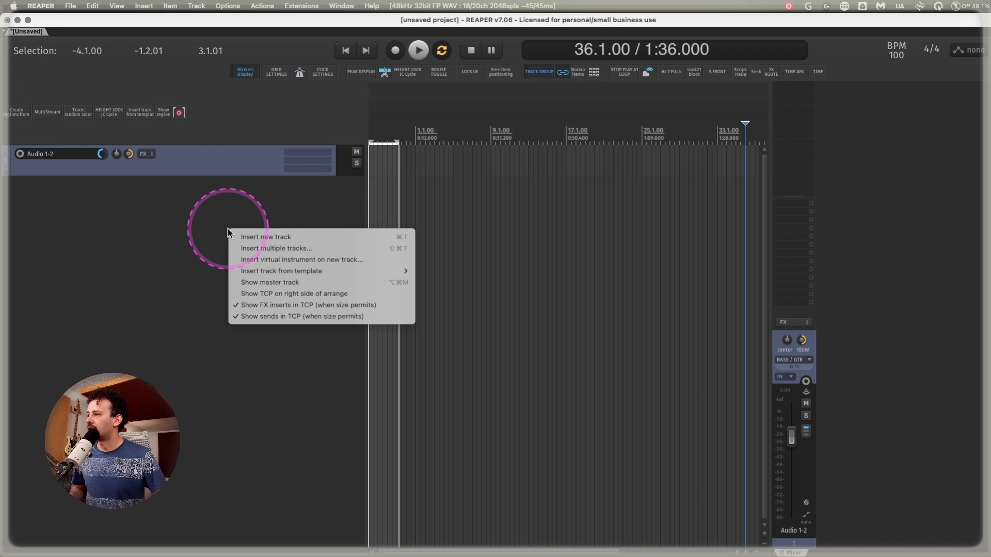
{"action": "mouse_move", "coordinate": [267, 271]}
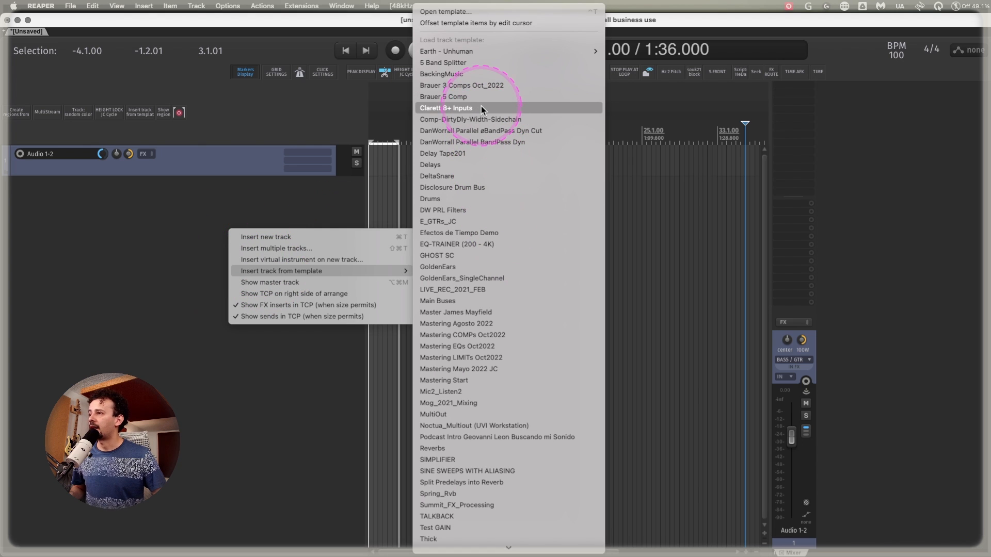
{"action": "left_click", "coordinate": [450, 110]}
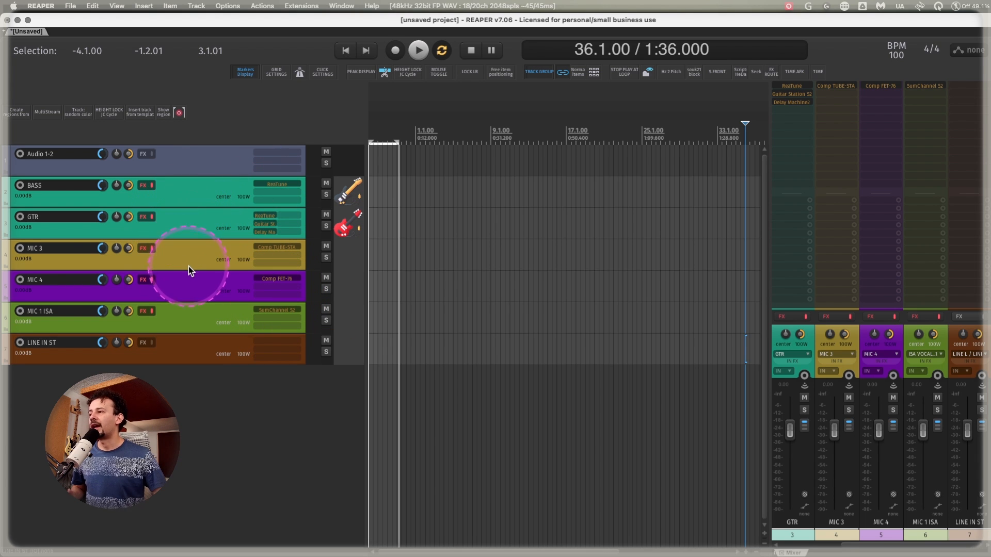
Insert the XO XLN MultiOut 18 Channels track template below the Audio 1-2 track and dismiss the missing-file dialog.
{"action": "left_click", "coordinate": [186, 197]}
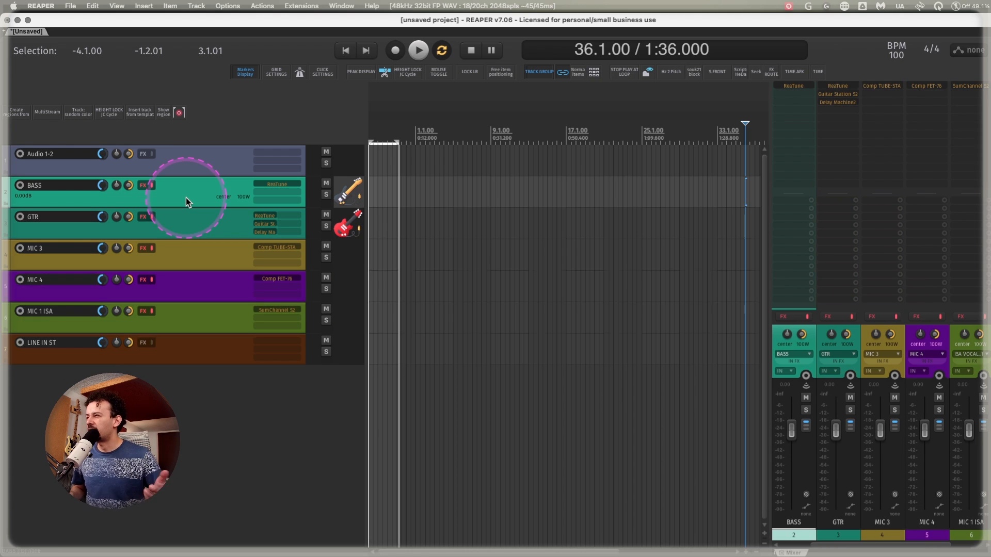
{"action": "left_click", "coordinate": [193, 159]}
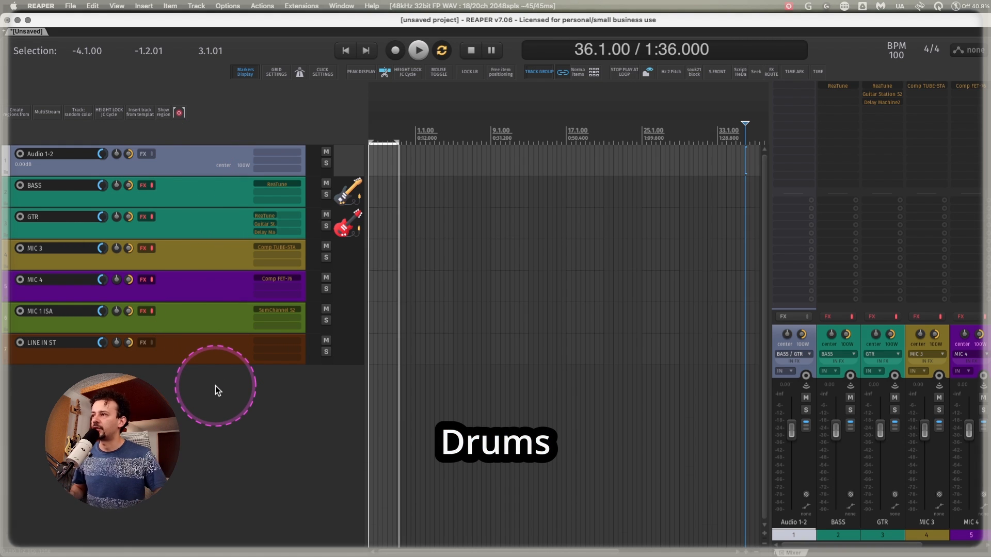
{"action": "right_click", "coordinate": [215, 388]}
{"action": "mouse_move", "coordinate": [262, 434]}
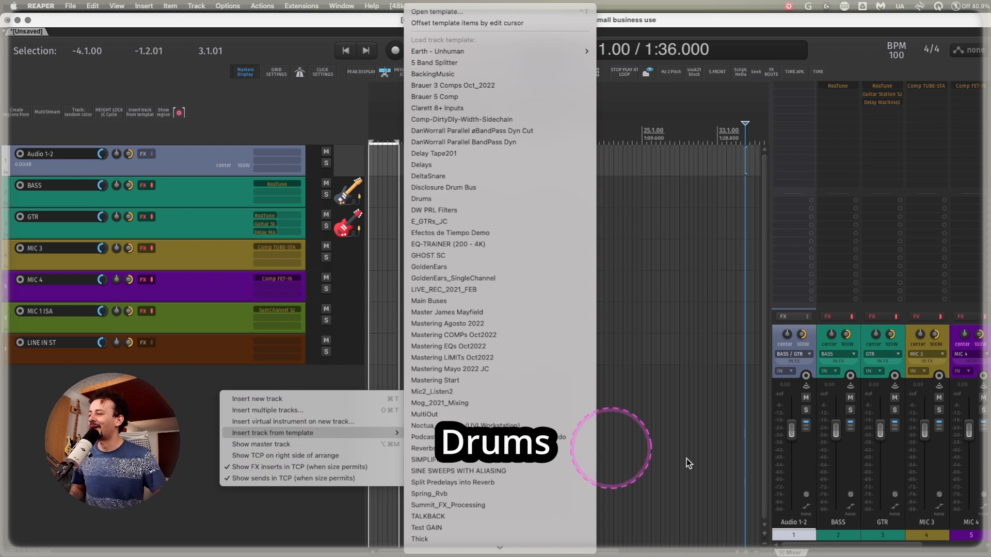
{"action": "scroll", "coordinate": [519, 454], "scroll_direction": "down", "scroll_amount": 5}
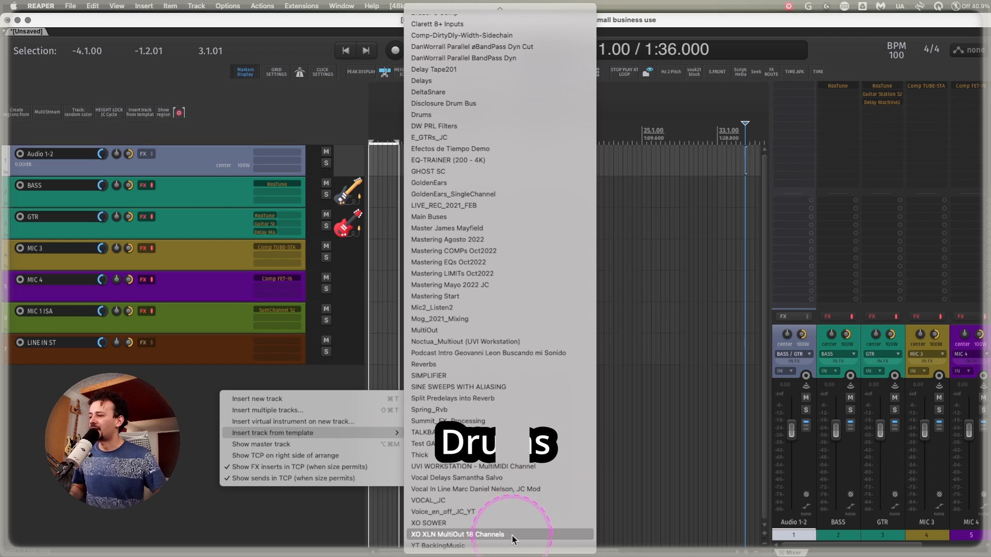
{"action": "left_click", "coordinate": [512, 535]}
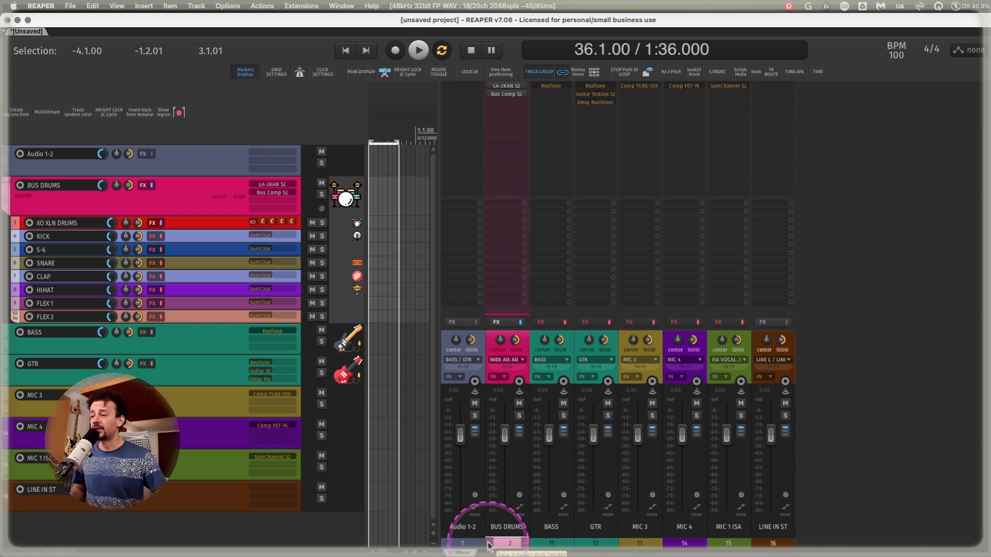
{"action": "left_click", "coordinate": [488, 543]}
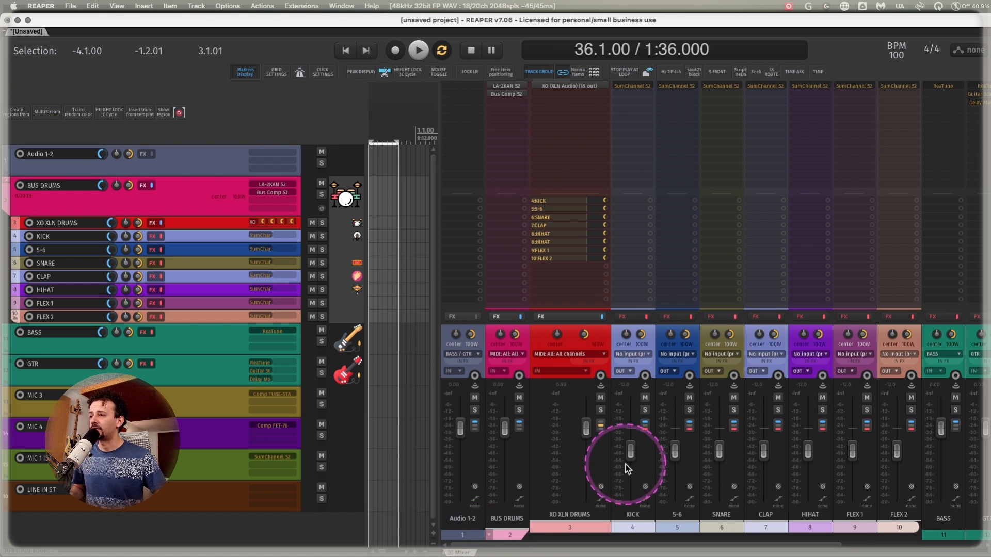
Open the XO plug-in on the XO XLN DRUMS track and show the Bus 1 - 8 & Master output options of FLEX 2.
{"action": "scroll", "coordinate": [629, 460], "scroll_direction": "right", "scroll_amount": 2}
{"action": "scroll", "coordinate": [561, 444], "scroll_direction": "left", "scroll_amount": 2}
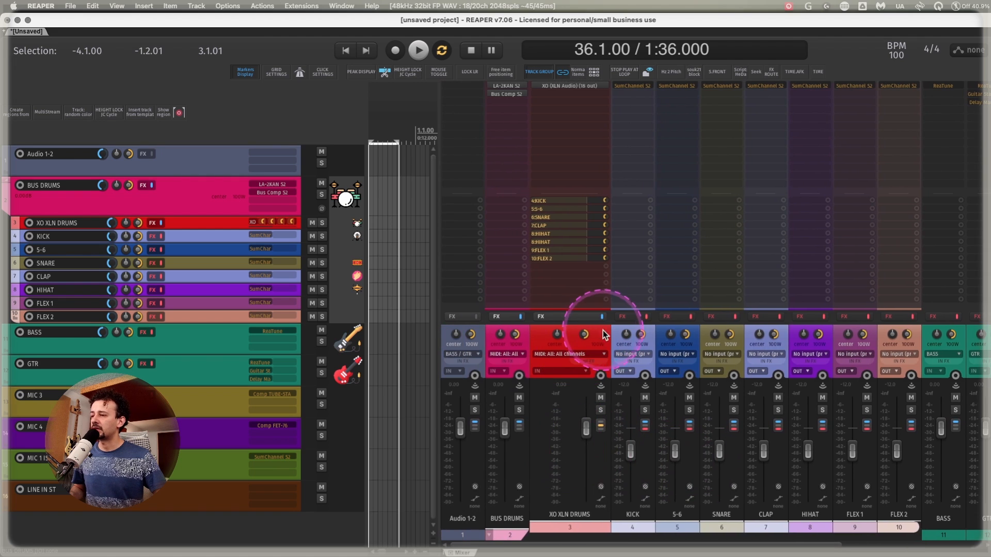
{"action": "left_click", "coordinate": [574, 86]}
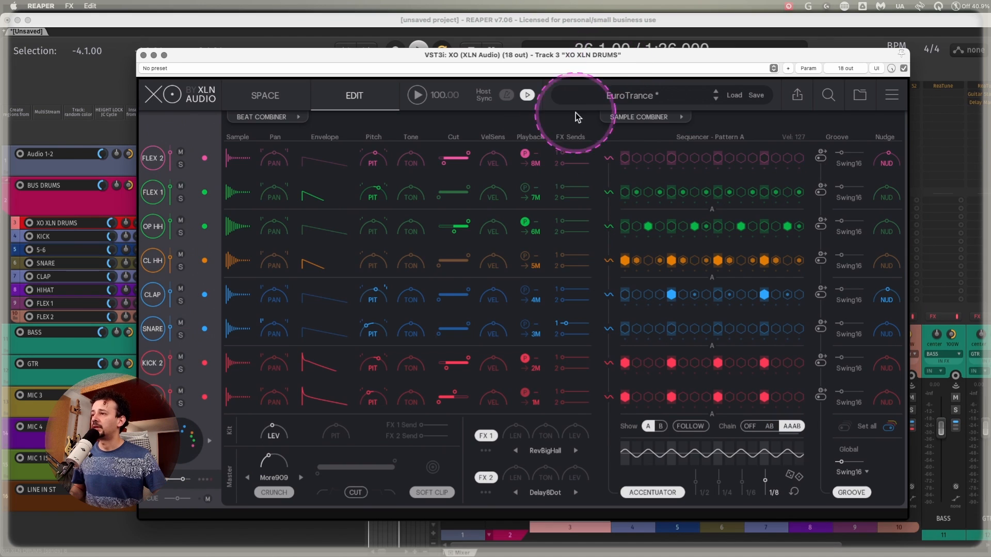
{"action": "left_click", "coordinate": [535, 163]}
{"action": "mouse_move", "coordinate": [537, 185]}
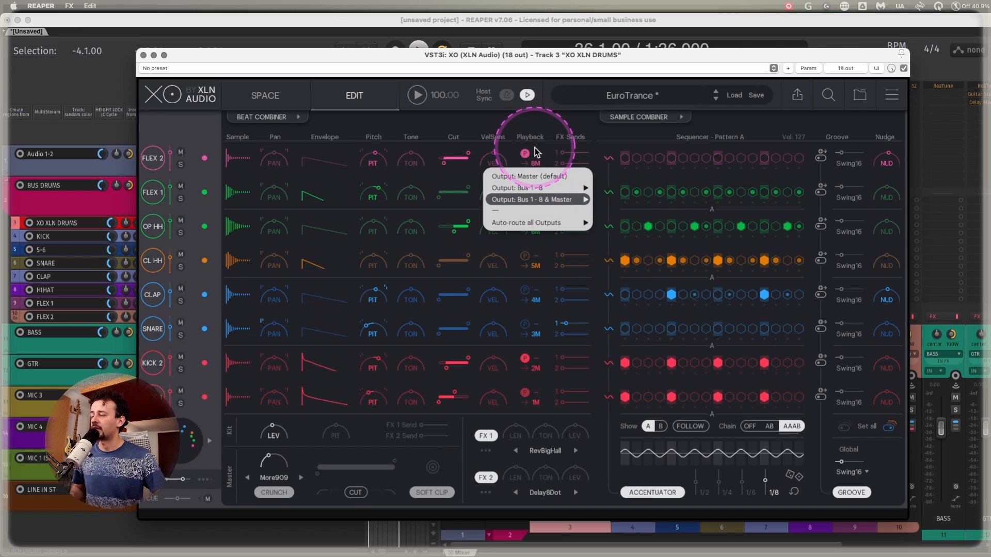
{"action": "mouse_move", "coordinate": [550, 202]}
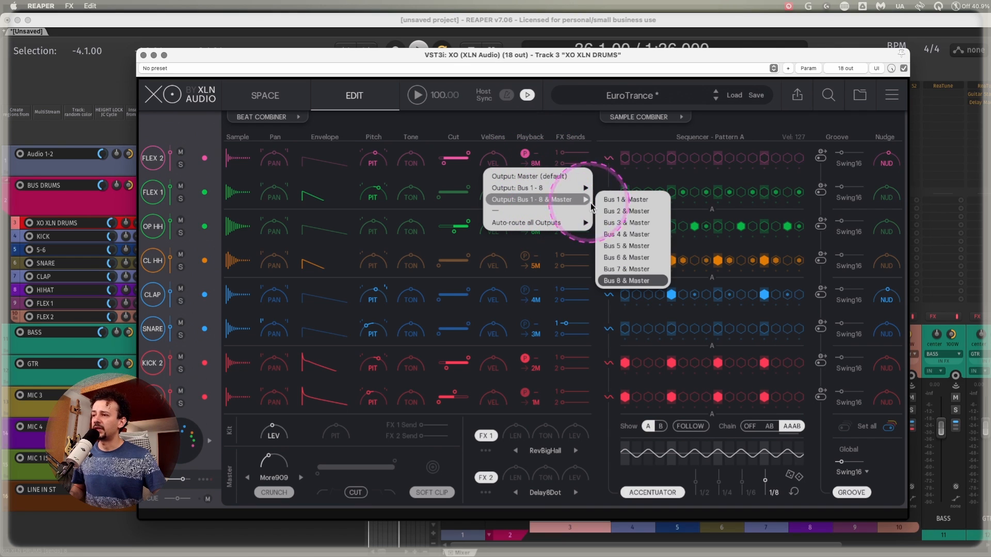
Show the output pin connections of the XO plug-in and close its windows.
{"action": "left_click", "coordinate": [808, 68]}
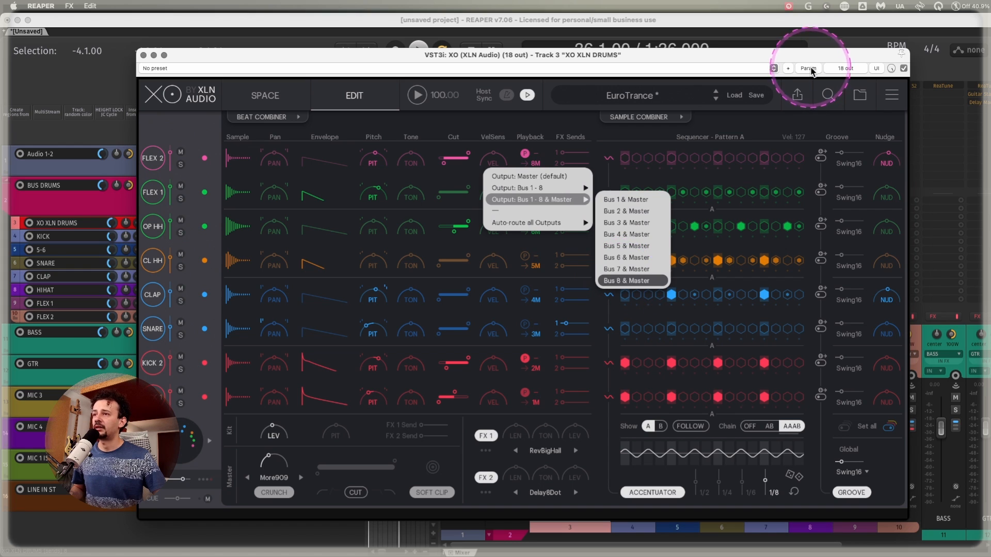
{"action": "left_click", "coordinate": [845, 68]}
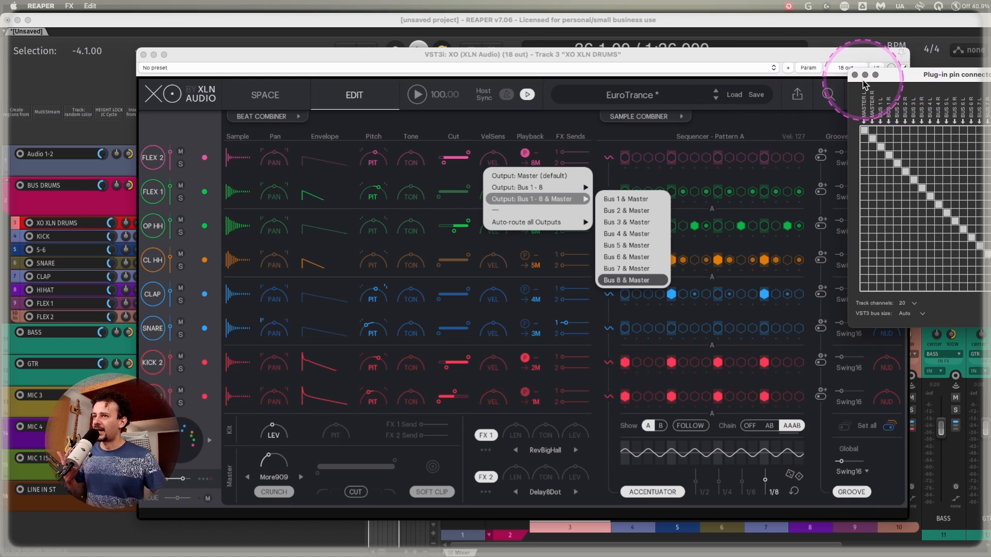
{"action": "left_click", "coordinate": [854, 76]}
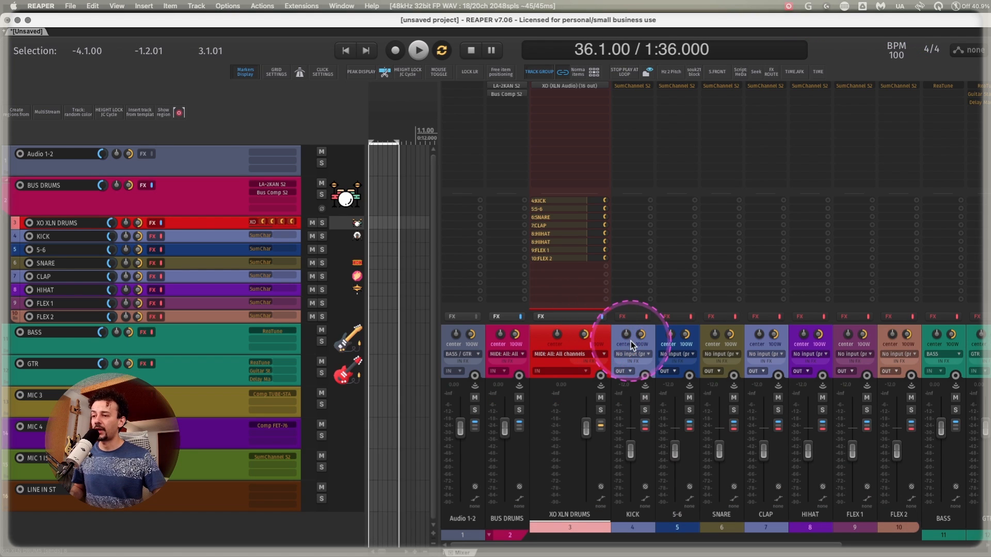
Select the drum tracks from KICK through FLEX 2 and arm them all for recording.
{"action": "left_click", "coordinate": [608, 336]}
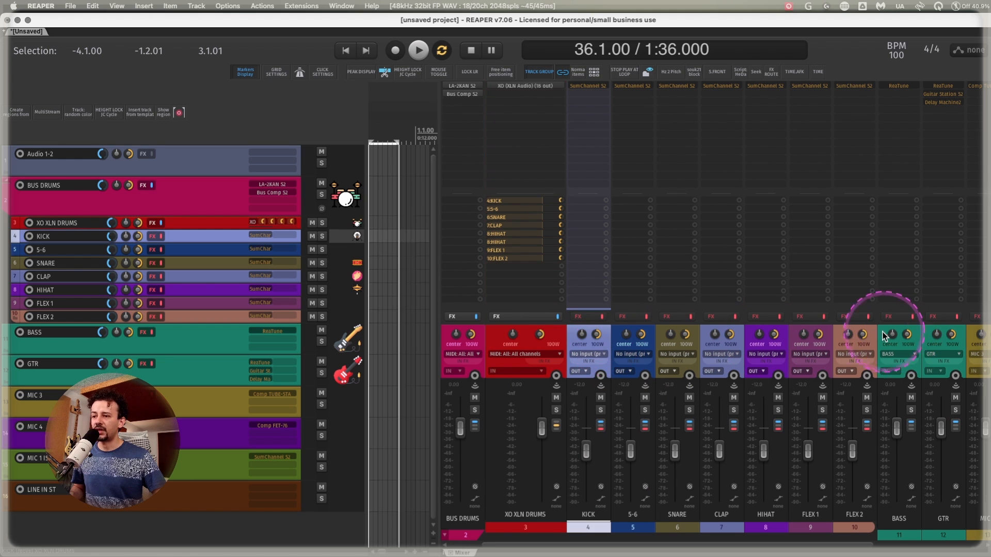
{"action": "left_click", "coordinate": [874, 338], "text": "shift"}
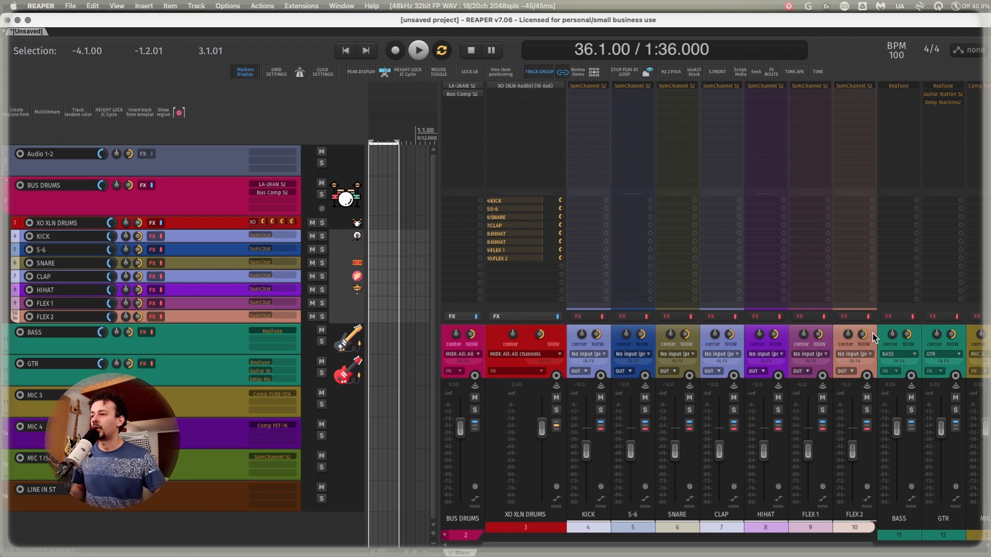
{"action": "left_click", "coordinate": [633, 330]}
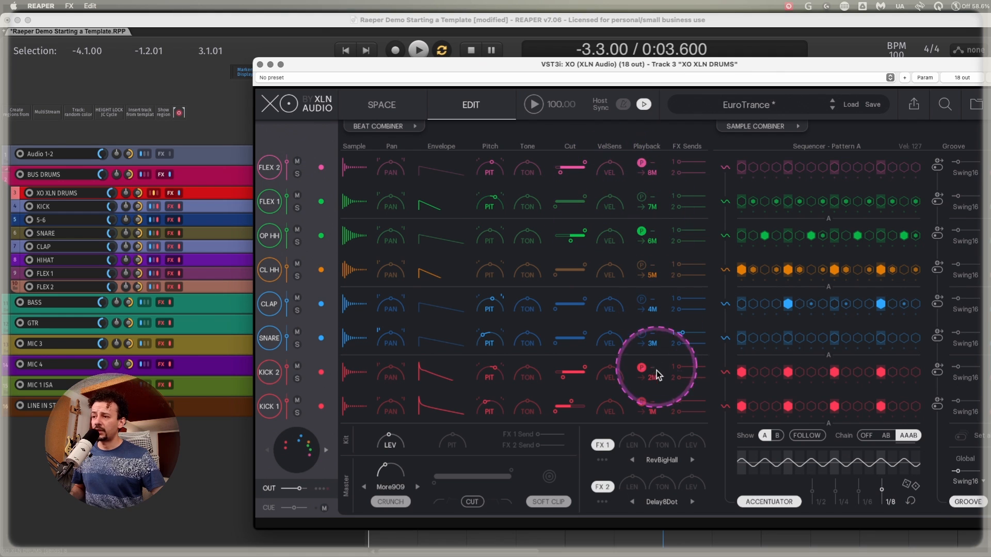
{"action": "left_click", "coordinate": [261, 64]}
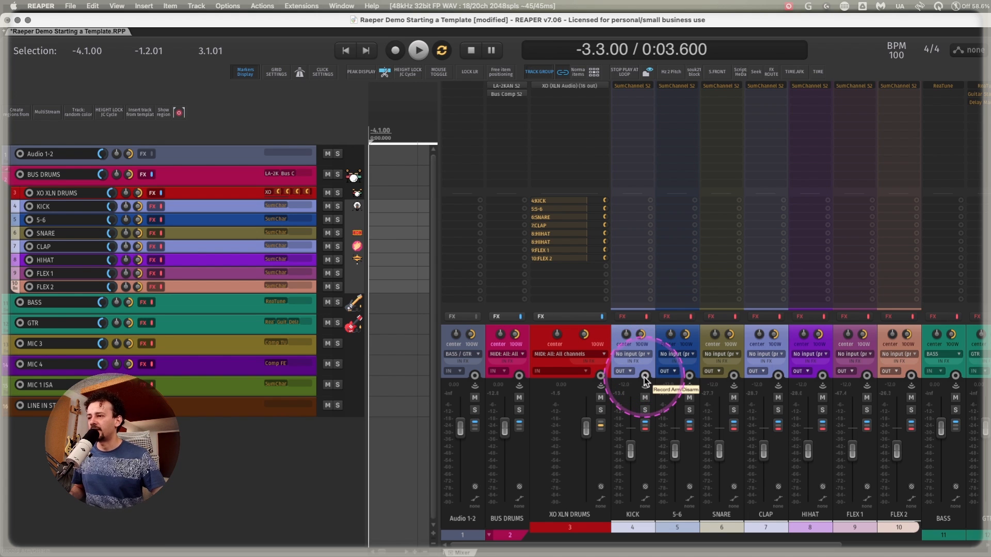
{"action": "left_click", "coordinate": [644, 377]}
Examine the Record: output options of the armed drum tracks and close the recording settings.
{"action": "right_click", "coordinate": [644, 377]}
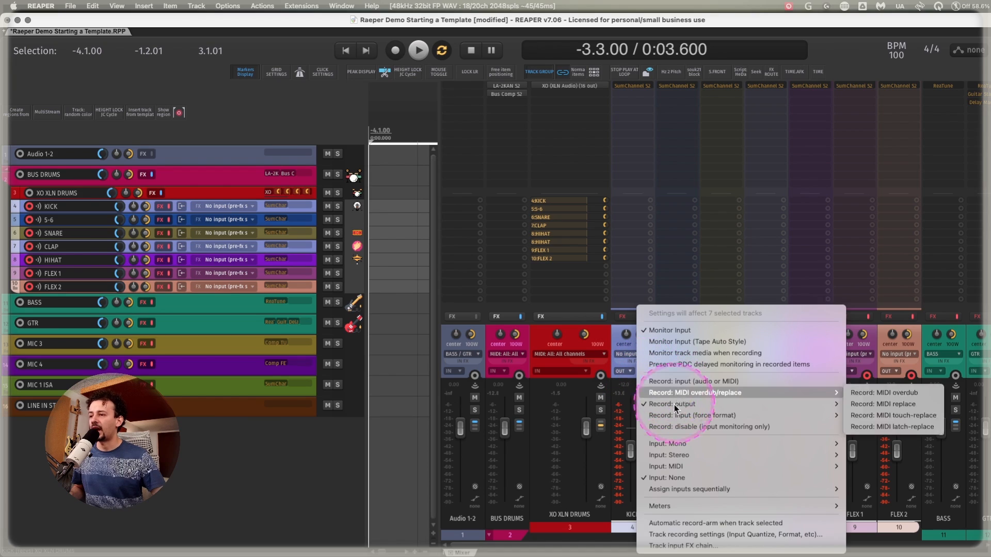
{"action": "mouse_move", "coordinate": [699, 404]}
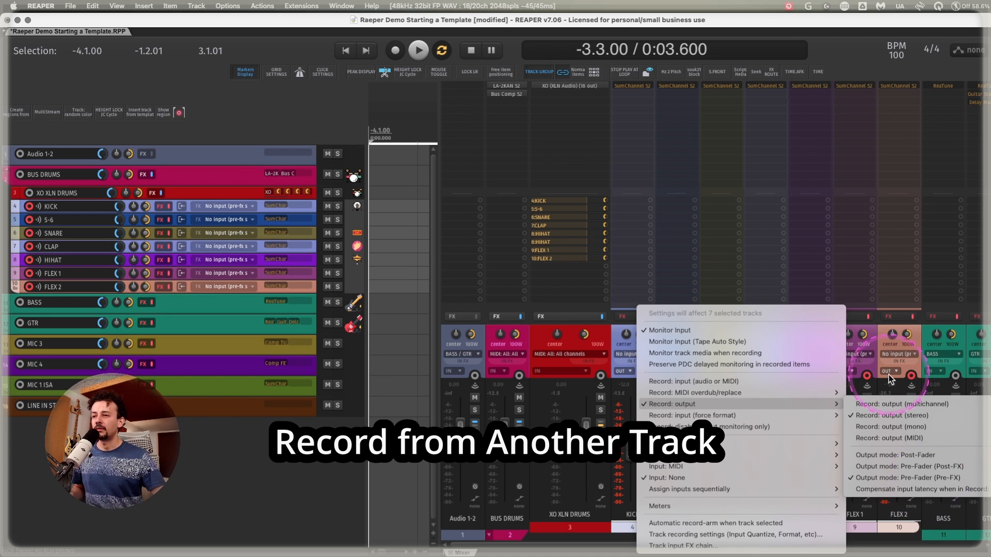
{"action": "left_click", "coordinate": [881, 352]}
{"action": "left_click", "coordinate": [881, 348]}
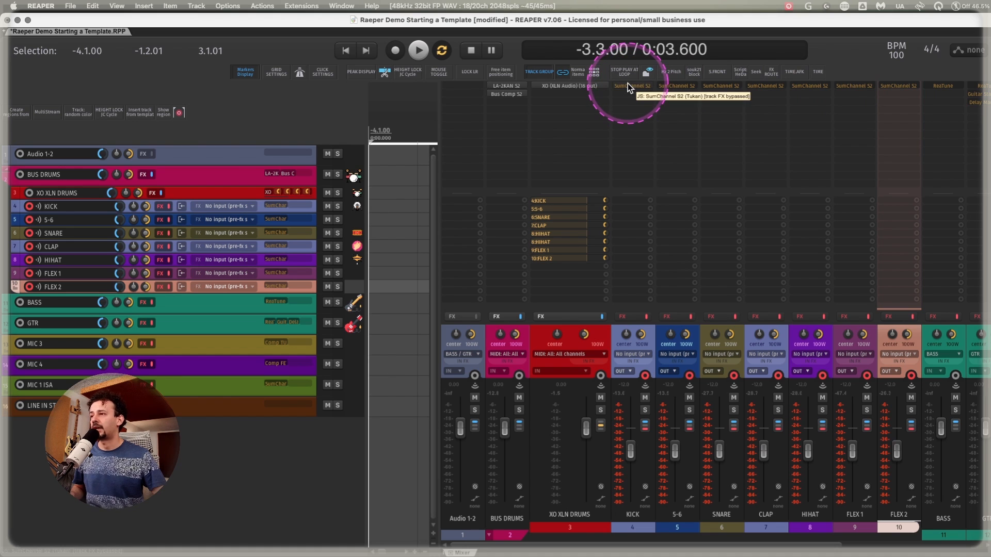
Delete the XO XLN DRUMS track and collapse the BUS DRUMS folder in the mixer.
{"action": "left_click_drag", "start_coordinate": [628, 83], "coordinate": [622, 193]}
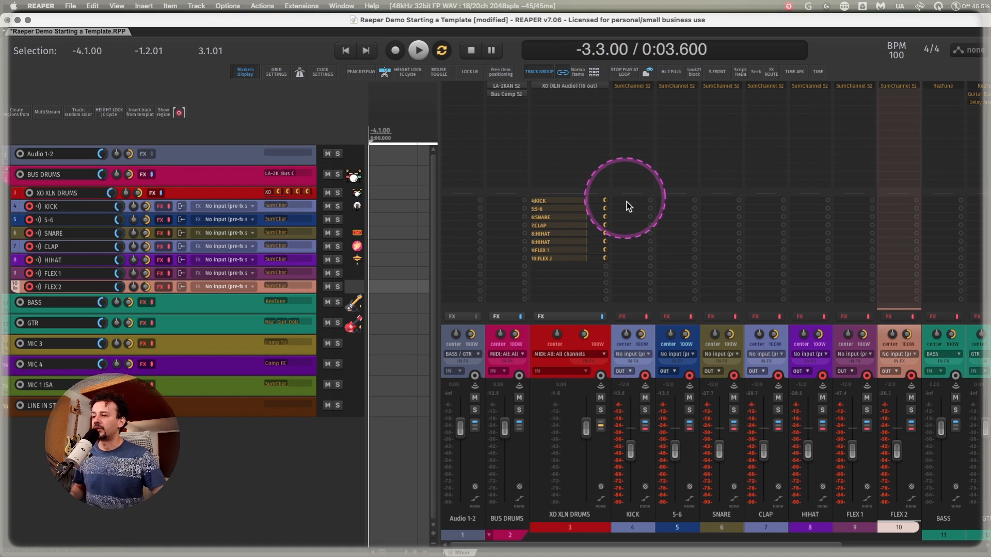
{"action": "left_click", "coordinate": [601, 337]}
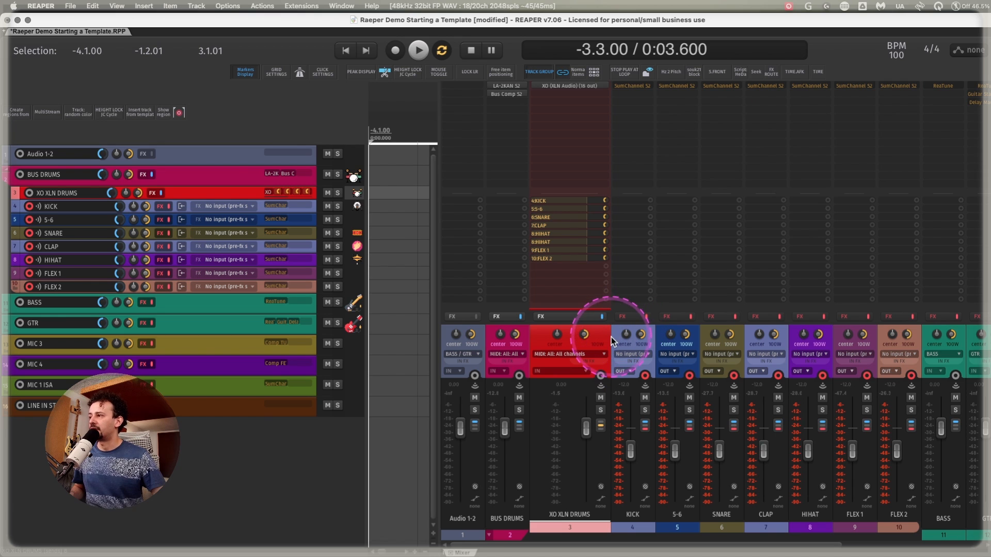
{"action": "key", "text": "Delete"}
{"action": "left_click", "coordinate": [677, 212]}
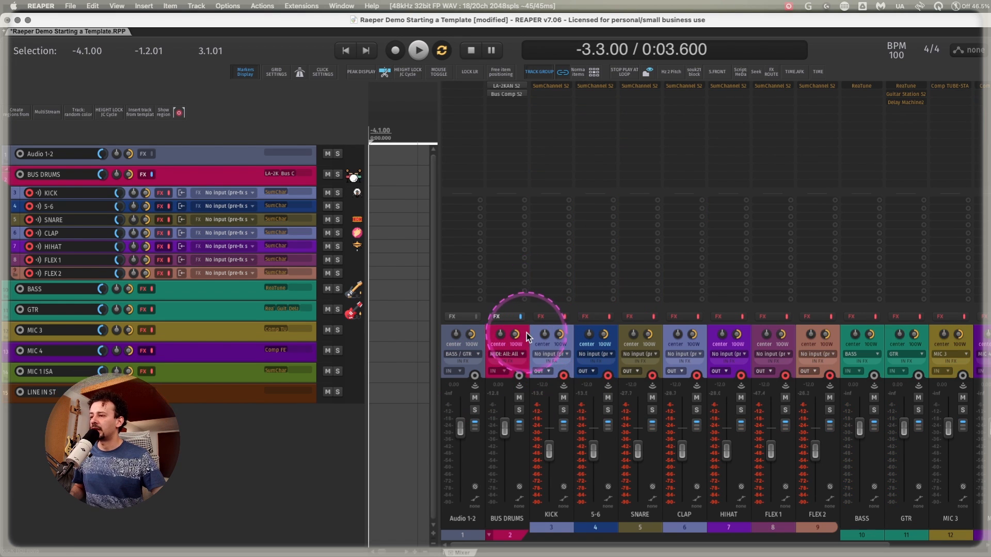
{"action": "left_click", "coordinate": [507, 171]}
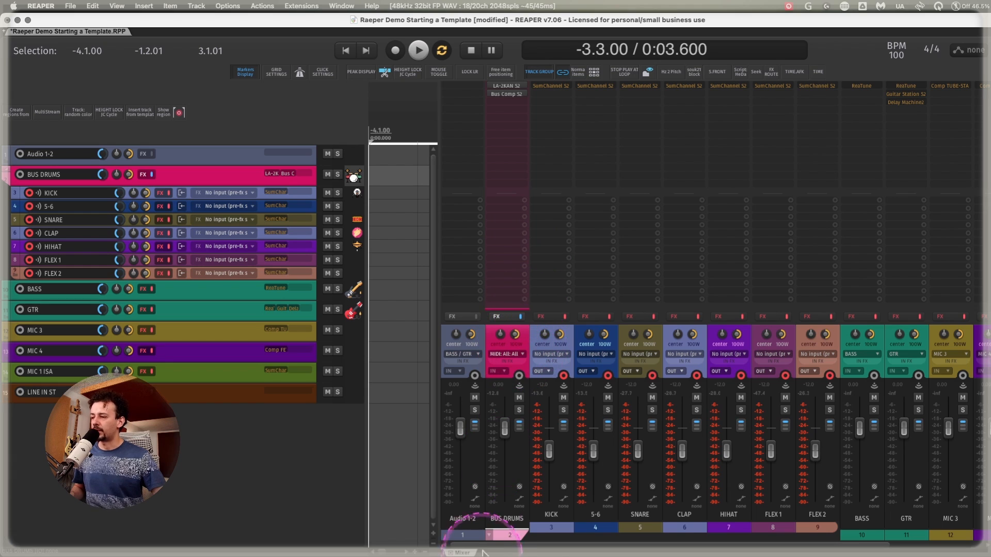
{"action": "left_click", "coordinate": [489, 535]}
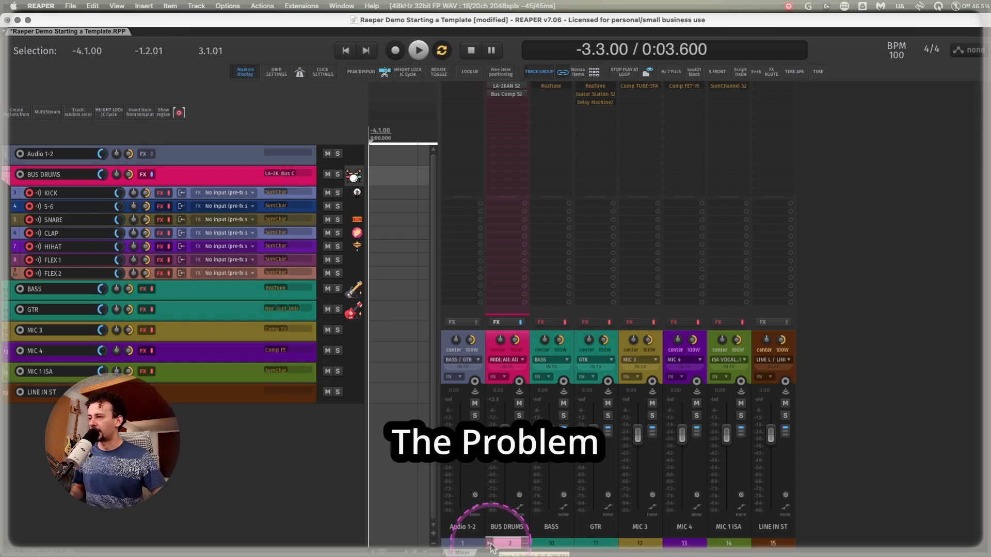
Insert a new unnamed track between the BASS and GTR tracks and select it.
{"action": "left_click", "coordinate": [218, 323]}
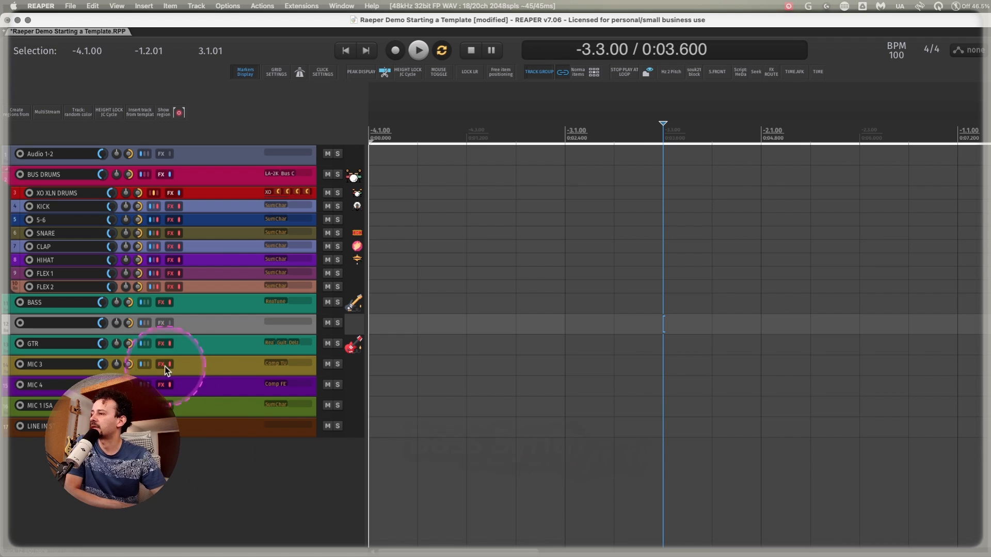
{"action": "left_click", "coordinate": [220, 306]}
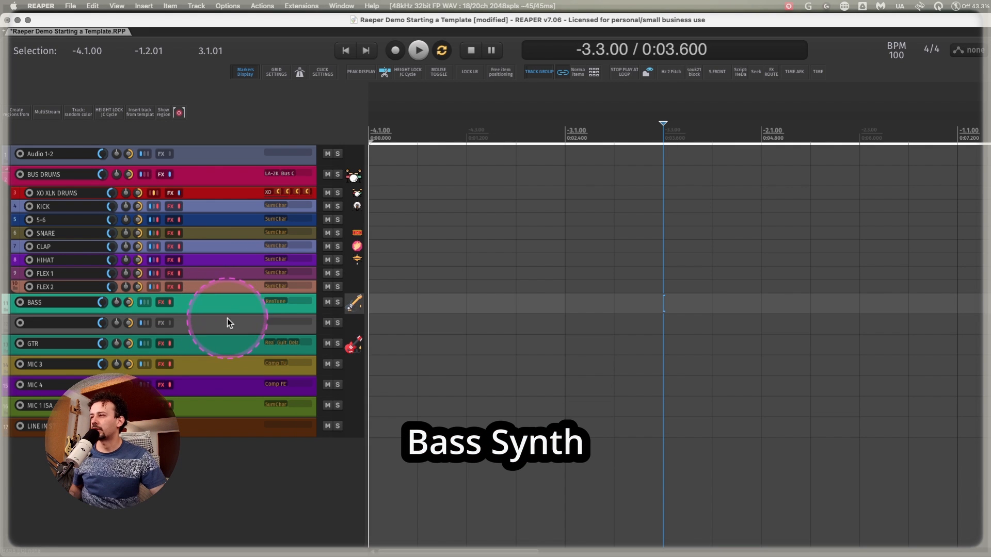
{"action": "left_click", "coordinate": [227, 319]}
{"action": "left_click", "coordinate": [228, 308]}
{"action": "left_click", "coordinate": [228, 320]}
{"action": "left_click", "coordinate": [233, 305]}
{"action": "left_click", "coordinate": [190, 320]}
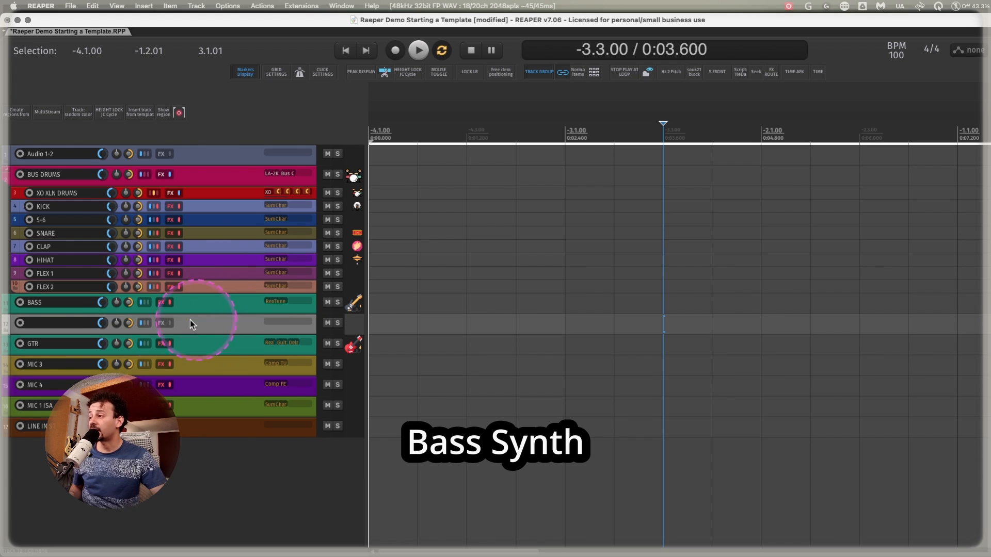
Add the VST3i Surge XT (2->6ch) synth to the new track between BASS and GTR.
{"action": "double_click", "coordinate": [290, 322]}
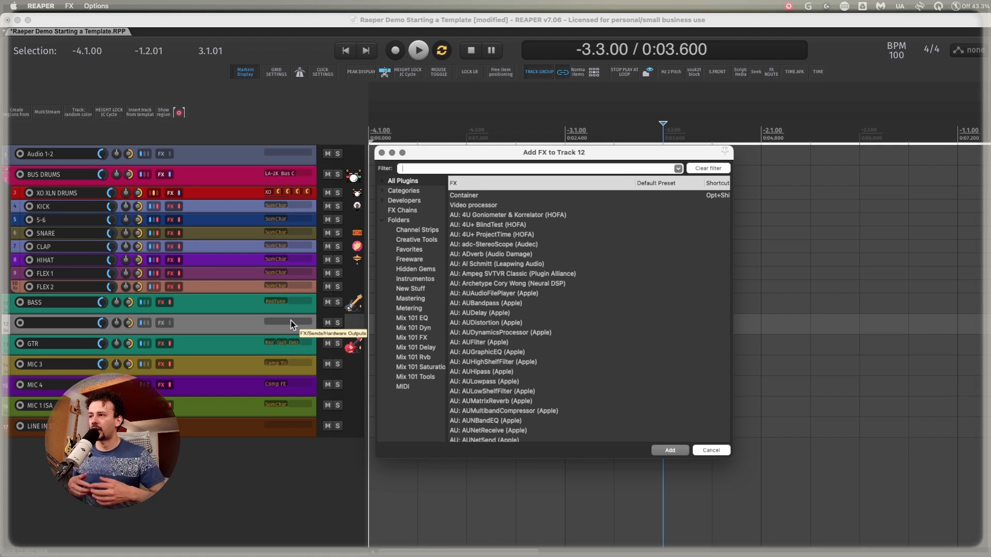
{"action": "type", "text": "pigment"}
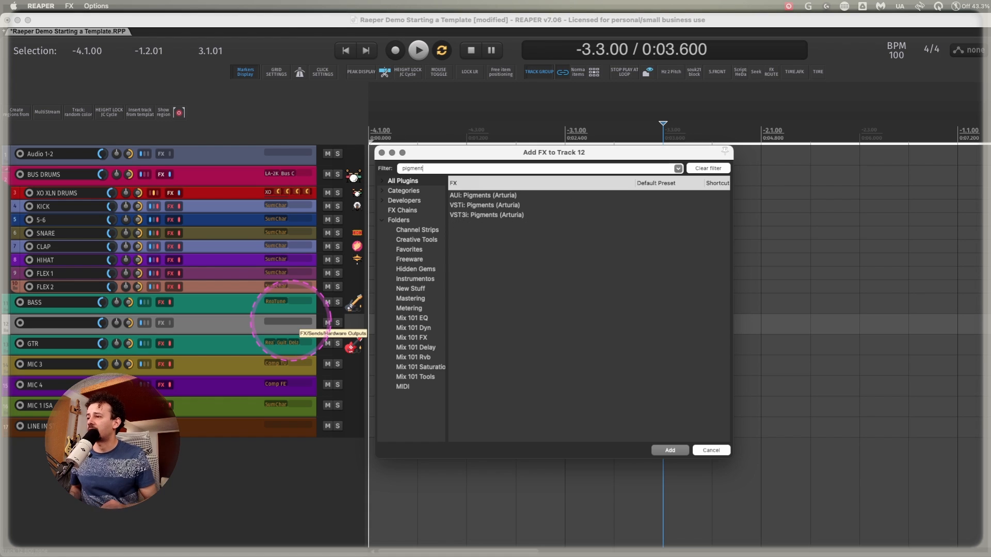
{"action": "type", "text": "surge"}
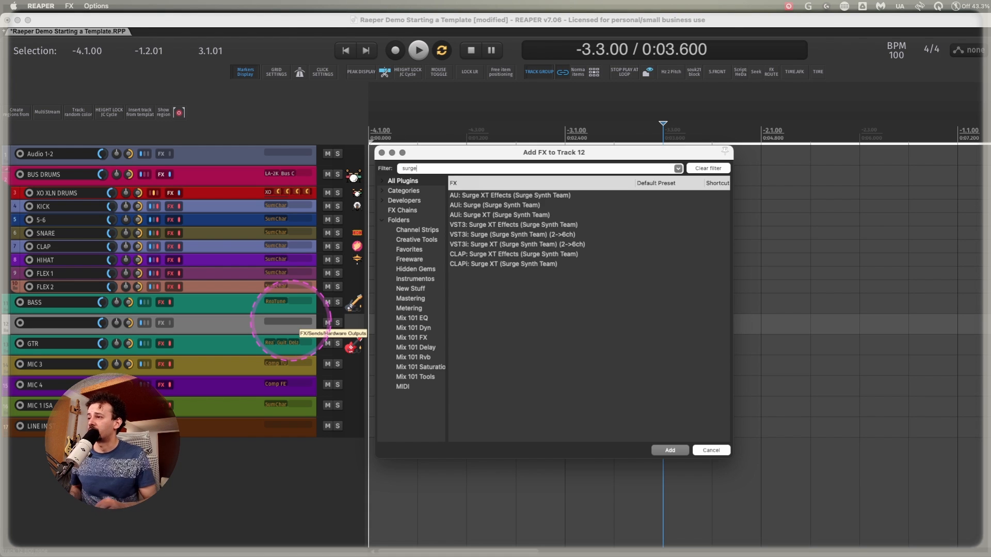
{"action": "type", "text": " xt"}
{"action": "key", "text": "Down"}
{"action": "key", "text": "Down"}
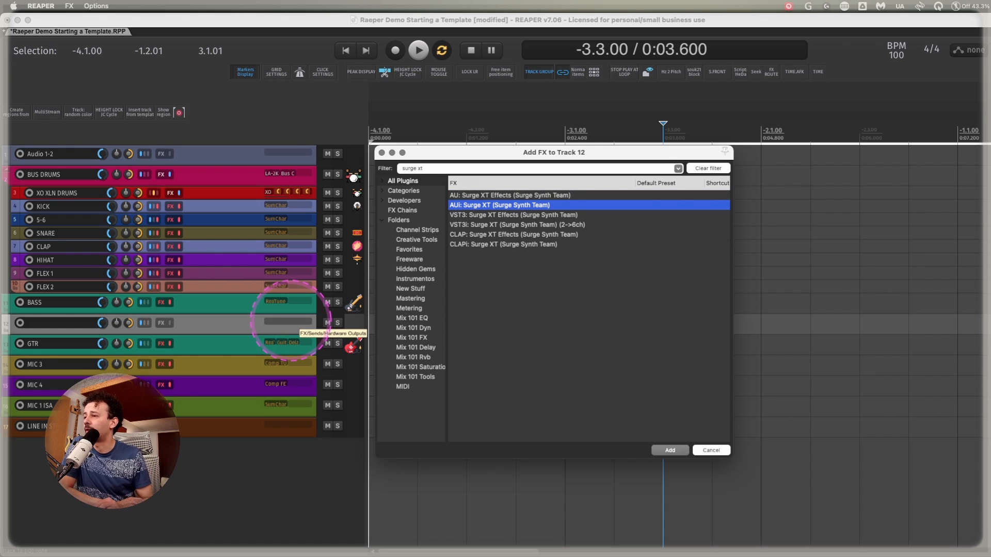
{"action": "key", "text": "Down"}
{"action": "key", "text": "Down"}
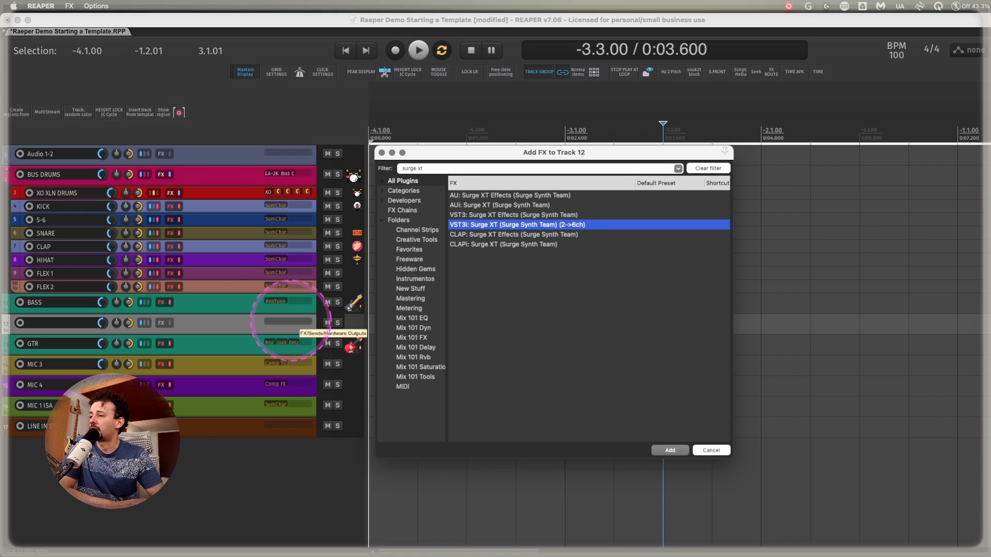
{"action": "key", "text": "Return"}
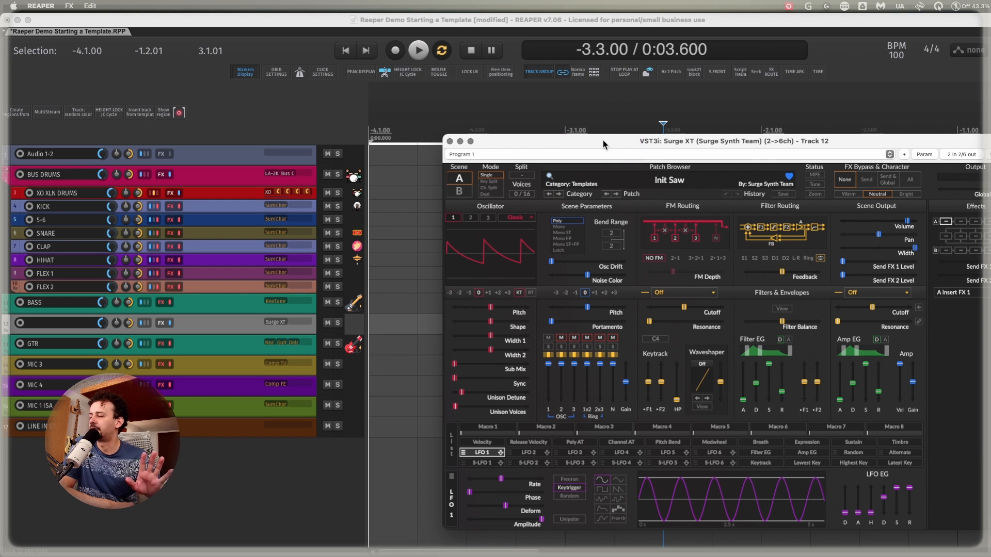
{"action": "left_click", "coordinate": [578, 140]}
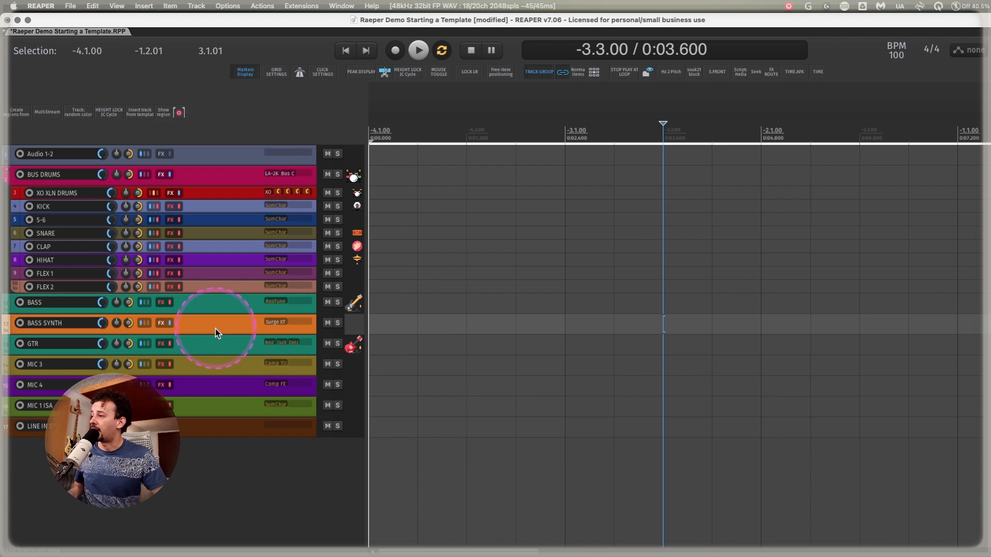
Insert a JUNO synth track below BASS SYNTH with the Arturia Jun-6 V instrument and close the FX browser.
{"action": "key", "text": "super+t"}
{"action": "left_click", "coordinate": [301, 340]}
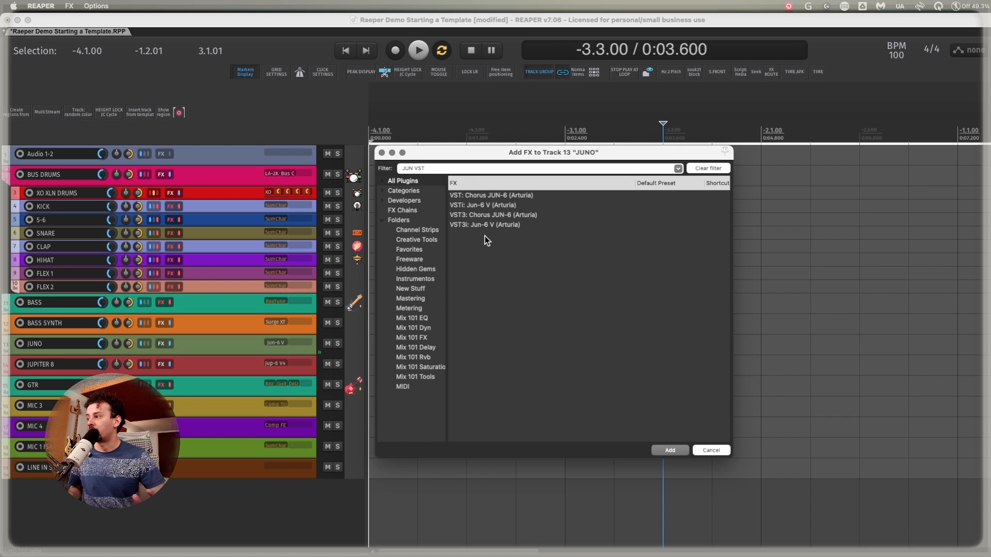
{"action": "left_click_drag", "start_coordinate": [381, 152], "coordinate": [379, 155]}
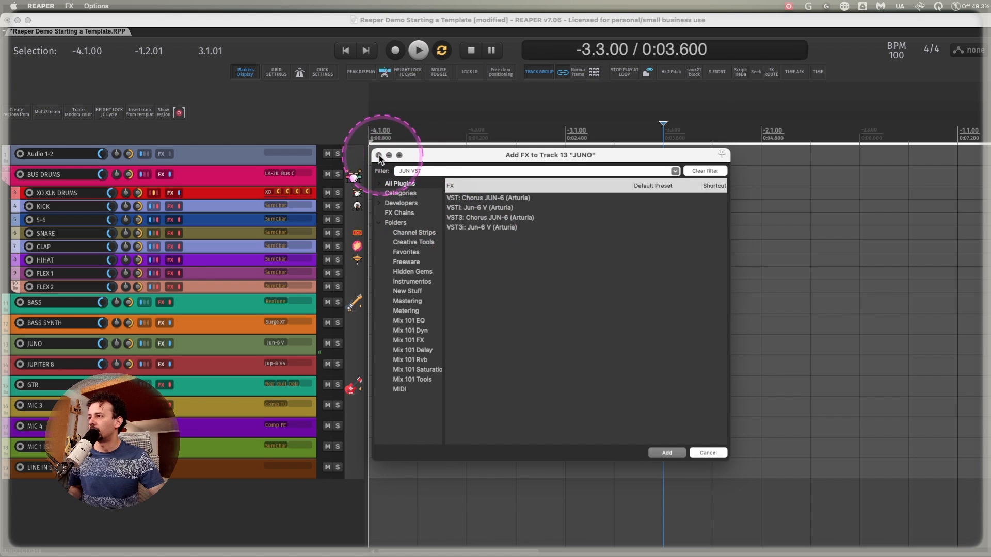
{"action": "left_click", "coordinate": [379, 155]}
Move the MIC 1 ISA, MIC 3 and MIC 4 tracks up to sit directly below Audio 1-2.
{"action": "left_click", "coordinate": [217, 450]}
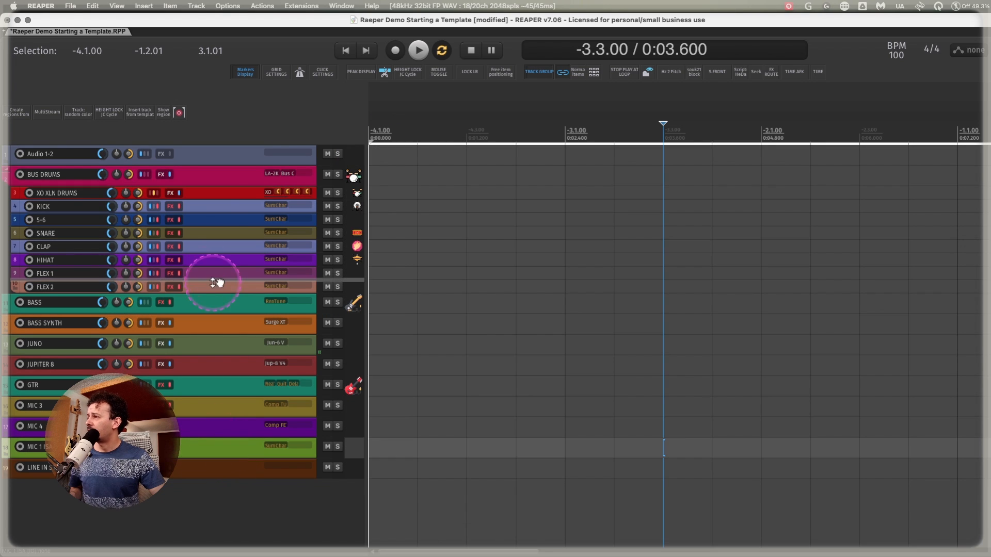
{"action": "left_click_drag", "start_coordinate": [217, 283], "coordinate": [214, 165]}
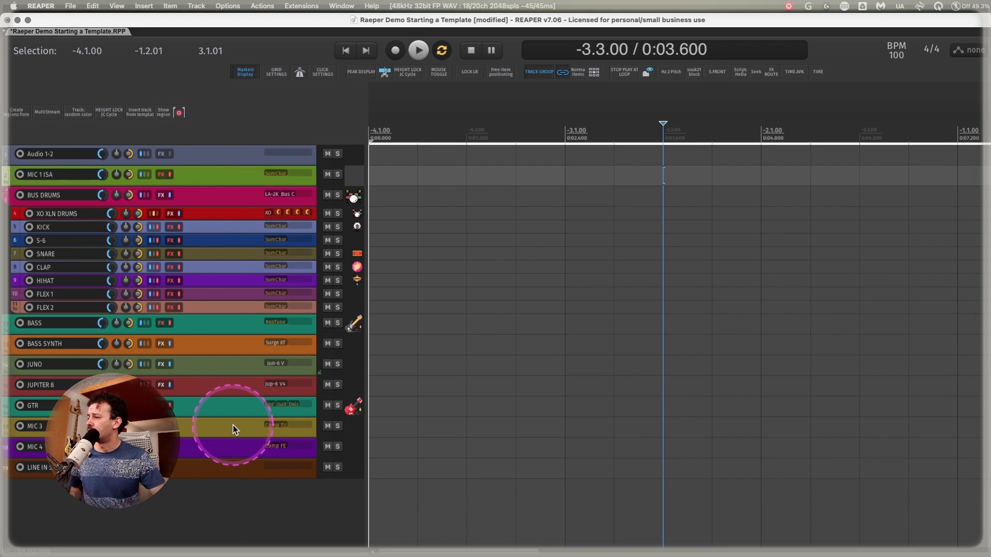
{"action": "left_click", "coordinate": [233, 425]}
{"action": "left_click", "coordinate": [231, 450], "text": "shift"}
{"action": "left_click_drag", "start_coordinate": [236, 428], "coordinate": [222, 177]}
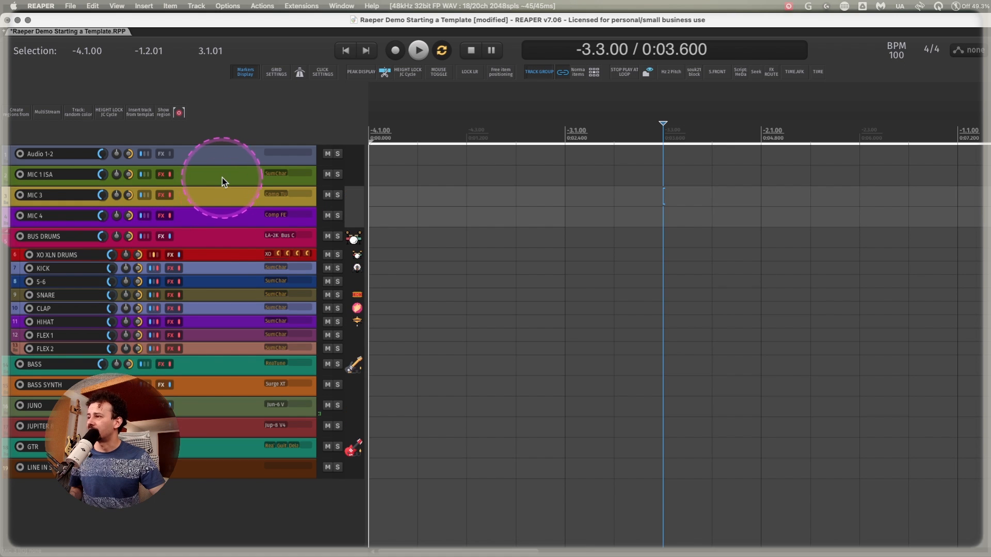
Insert the delay effect tracks DLY 1-8 and DLY 1-8 DOTTED between MIC 4 and BUS DRUMS.
{"action": "key", "text": "super+t"}
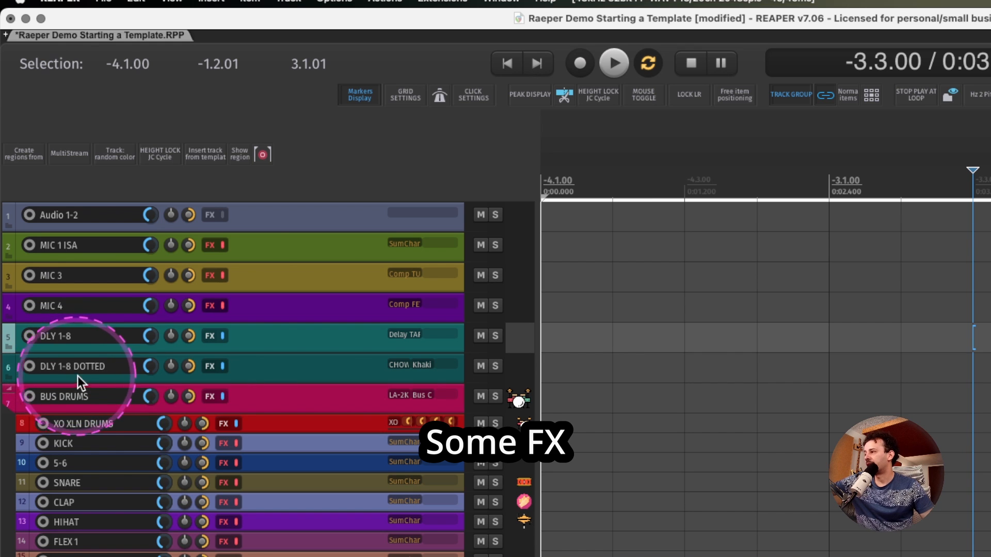
{"action": "left_click", "coordinate": [287, 366]}
{"action": "left_click", "coordinate": [291, 339]}
{"action": "left_click", "coordinate": [299, 370]}
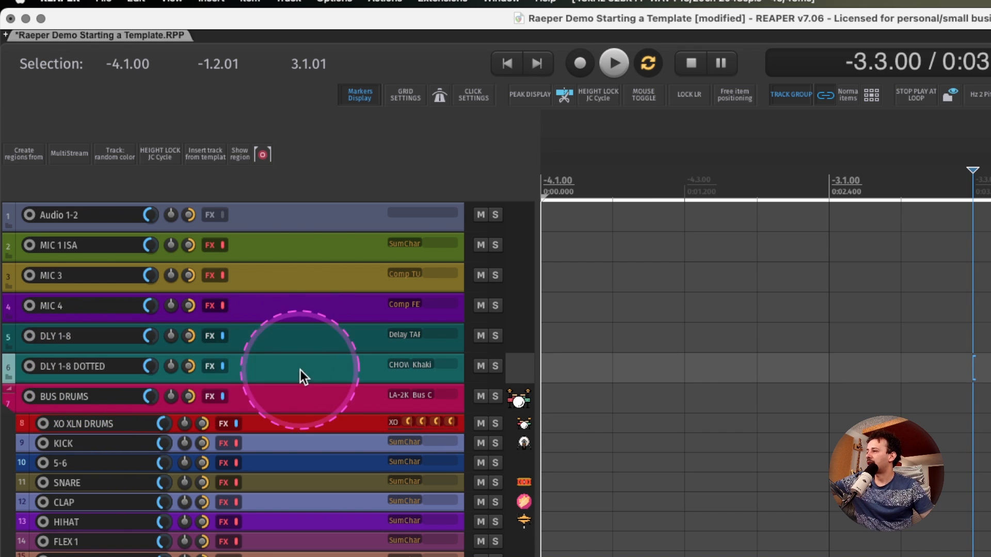
{"action": "left_click", "coordinate": [308, 343]}
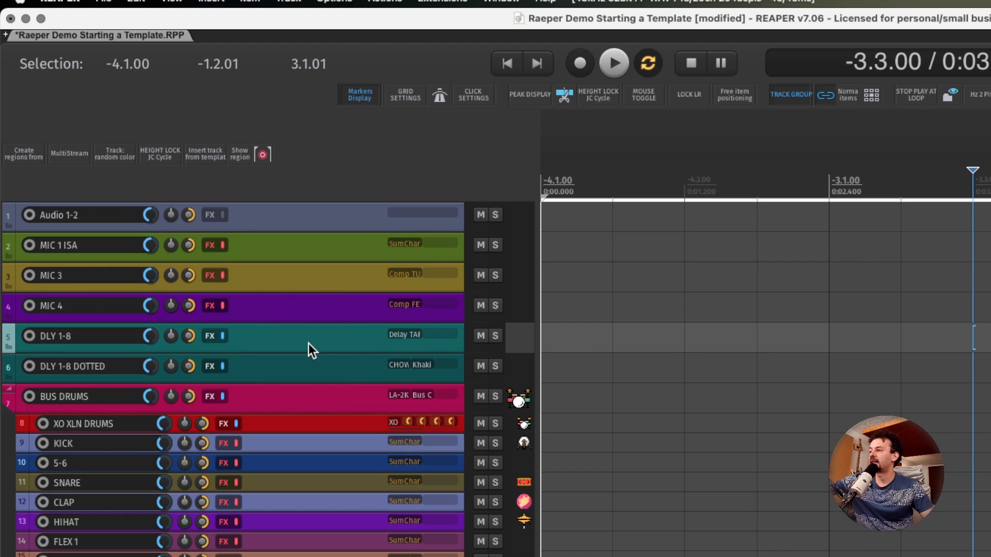
Examine the Delay TAPE-201 on DLY 1-8 and the Chow Tape Model and Khaki Delay on DLY 1-8 DOTTED.
{"action": "left_click", "coordinate": [408, 334]}
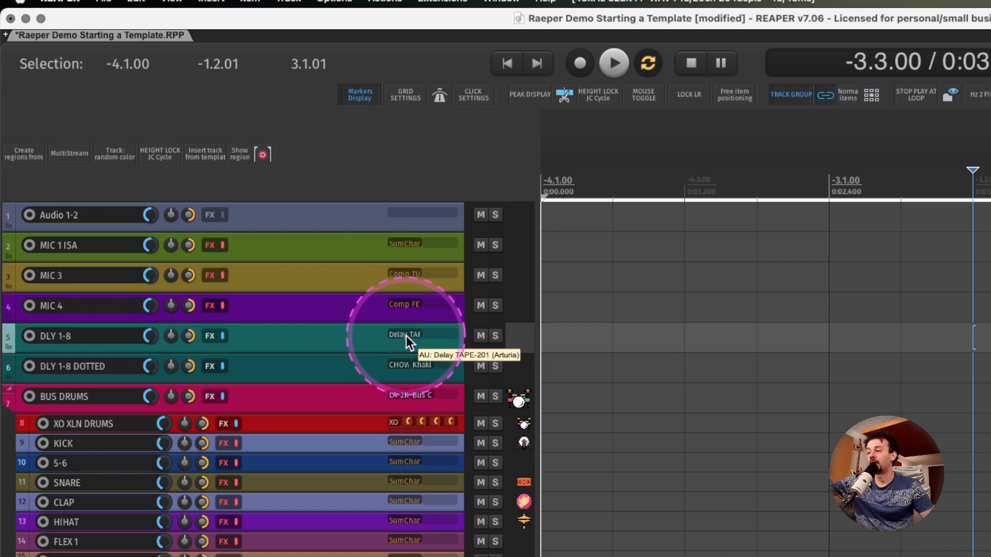
{"action": "left_click_drag", "start_coordinate": [755, 292], "coordinate": [721, 81]}
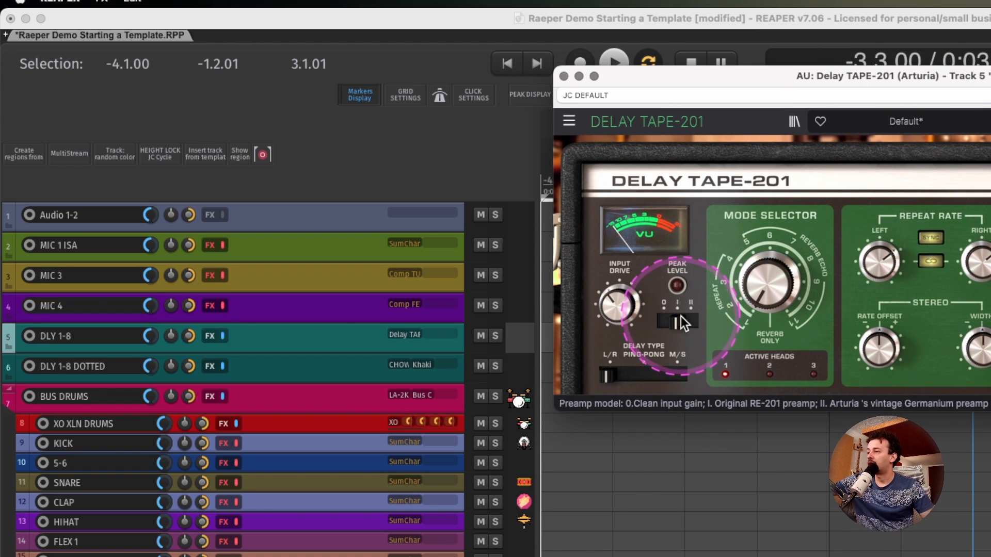
{"action": "left_click", "coordinate": [989, 121]}
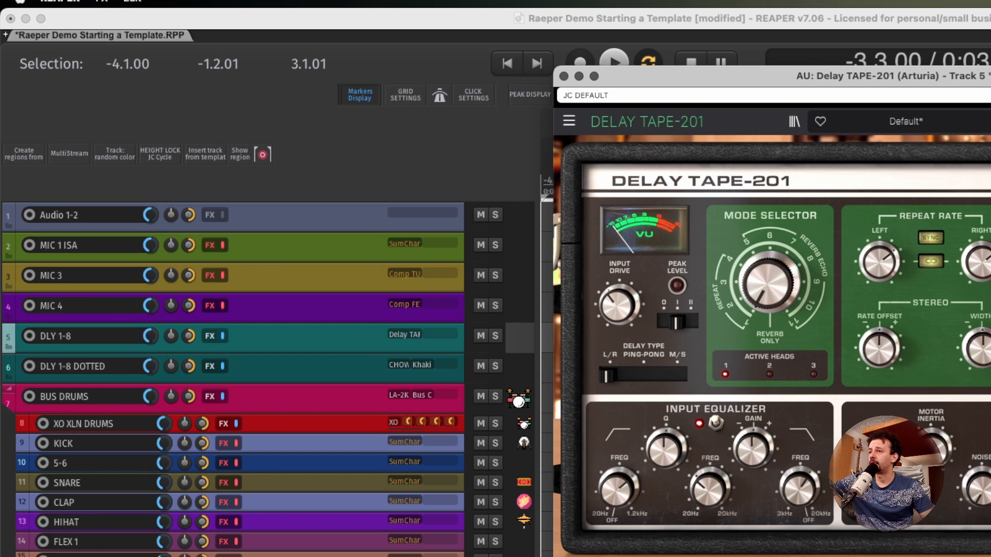
{"action": "left_click_drag", "start_coordinate": [988, 76], "coordinate": [989, 57]}
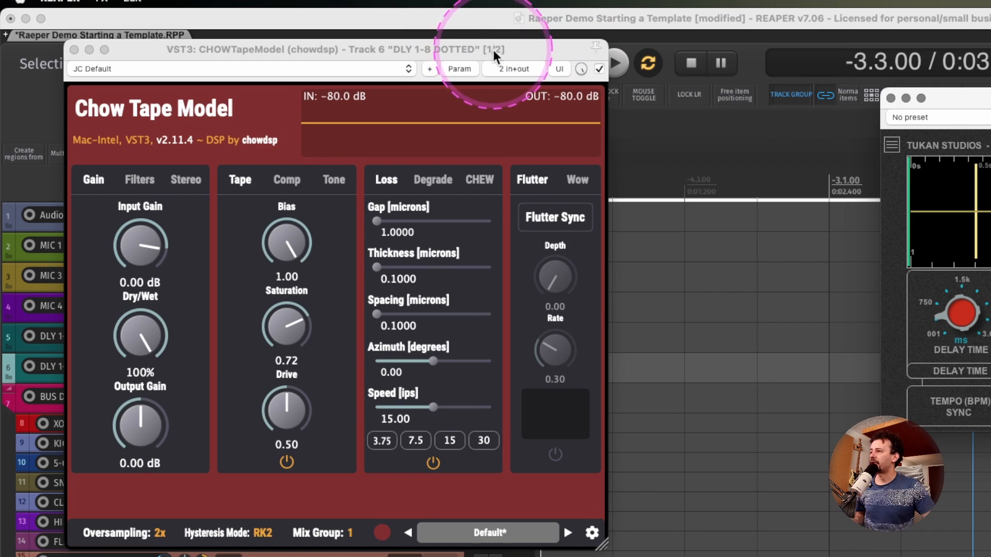
{"action": "left_click_drag", "start_coordinate": [493, 49], "coordinate": [632, 57]}
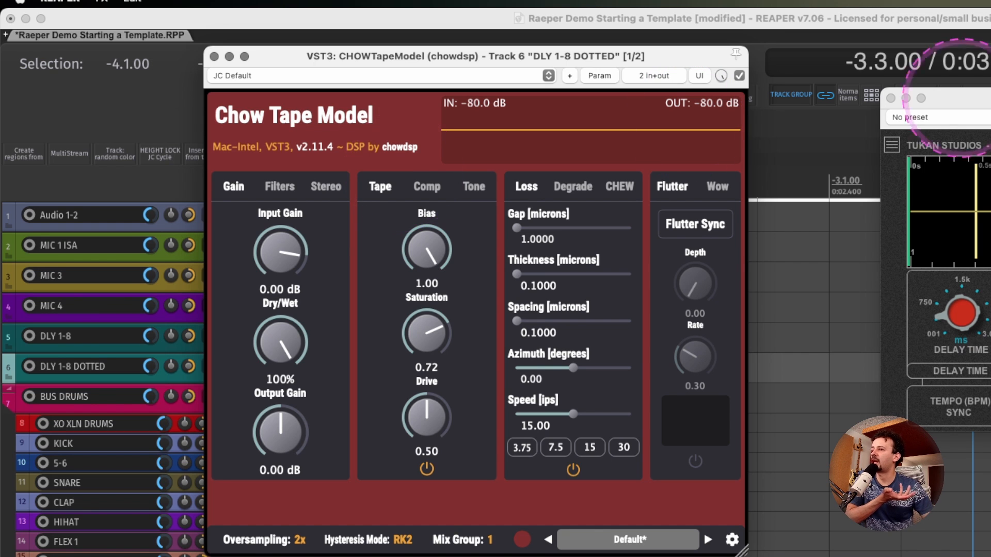
{"action": "left_click_drag", "start_coordinate": [985, 98], "coordinate": [929, 111]}
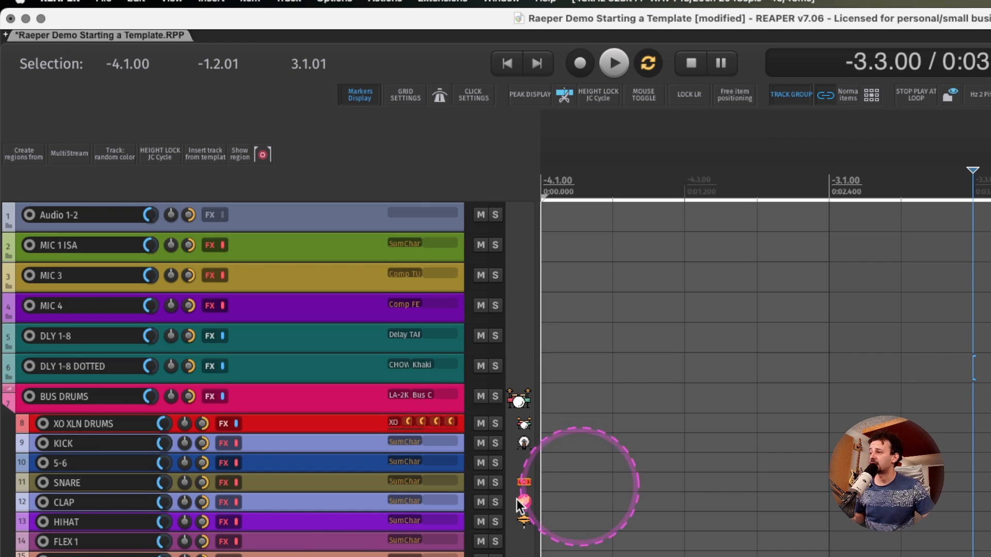
Add the VST3 Blackhole (Eventide) reverb from the Mix 101 Rvb folder to track 21 and load its Dark Matter preset.
{"action": "scroll", "coordinate": [577, 487], "scroll_direction": "down", "scroll_amount": 2}
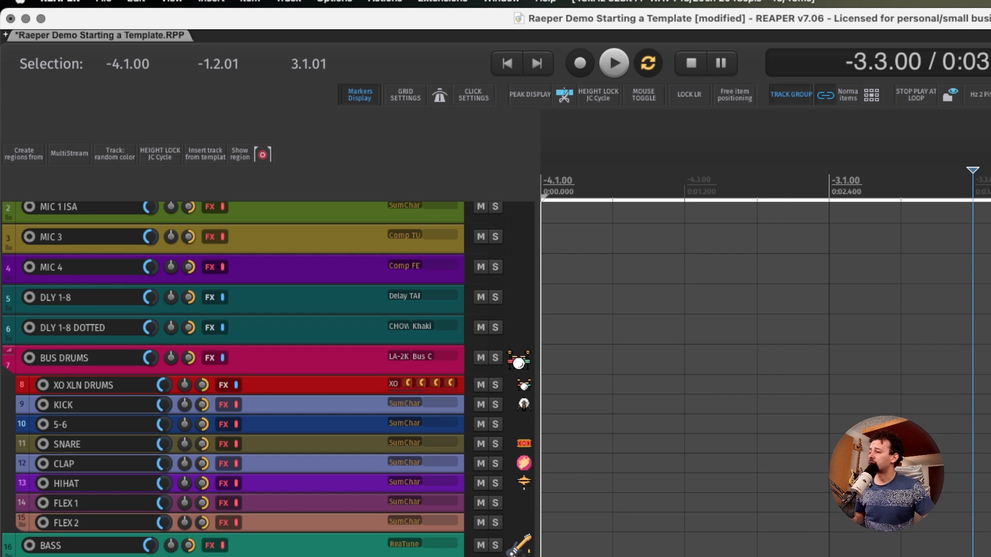
{"action": "key", "text": "f"}
{"action": "left_click", "coordinate": [595, 516]}
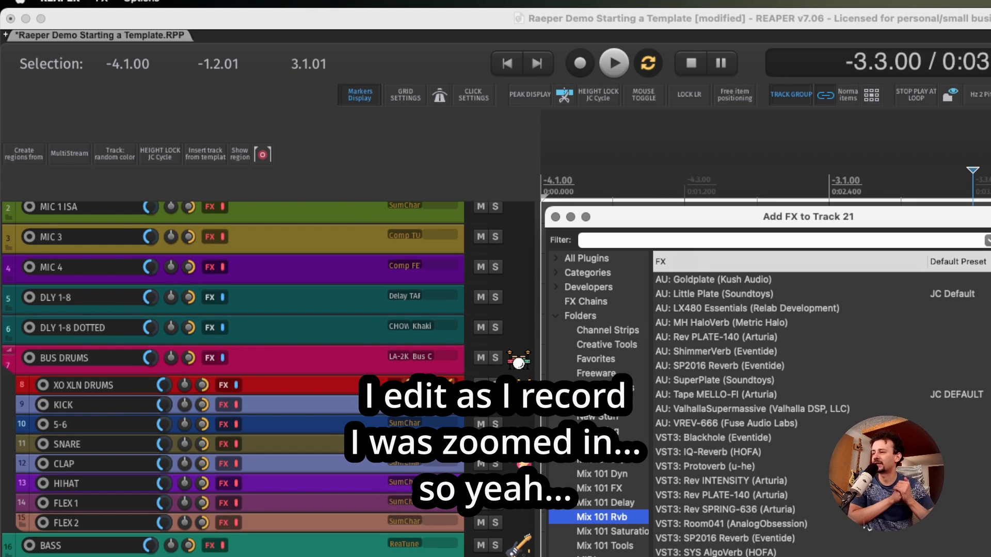
{"action": "double_click", "coordinate": [846, 438]}
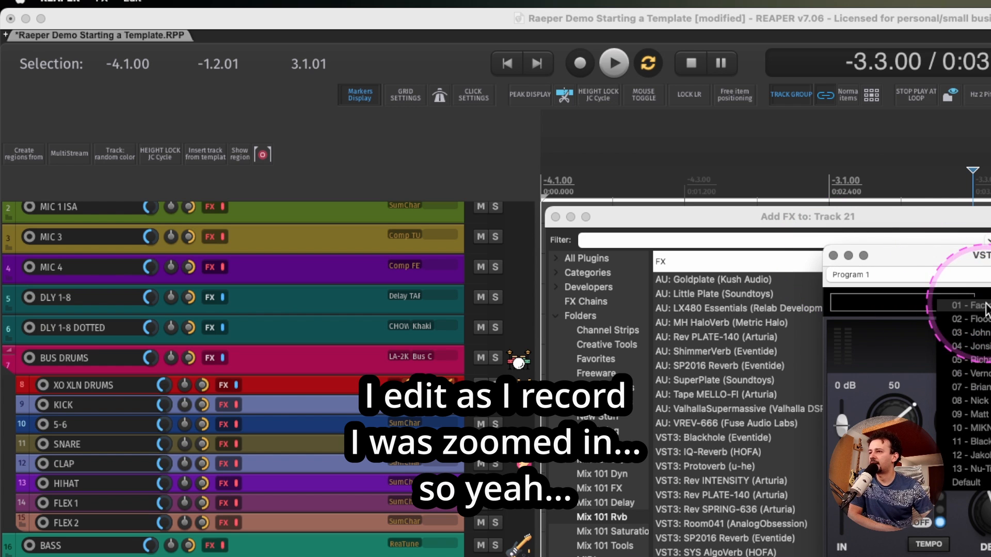
{"action": "left_click", "coordinate": [988, 412]}
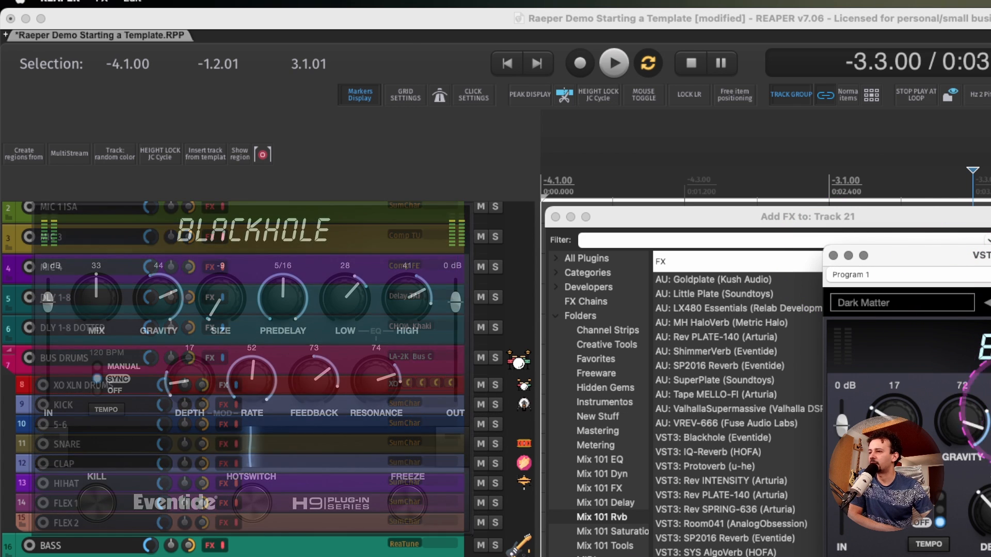
Set Blackhole's Gravity to 17 and Mix to 100, and close the plugin window.
{"action": "mouse_move", "coordinate": [958, 494]}
{"action": "left_mouse_down"}
{"action": "mouse_move", "coordinate": [958, 505]}
{"action": "mouse_move", "coordinate": [958, 479]}
{"action": "left_mouse_up"}
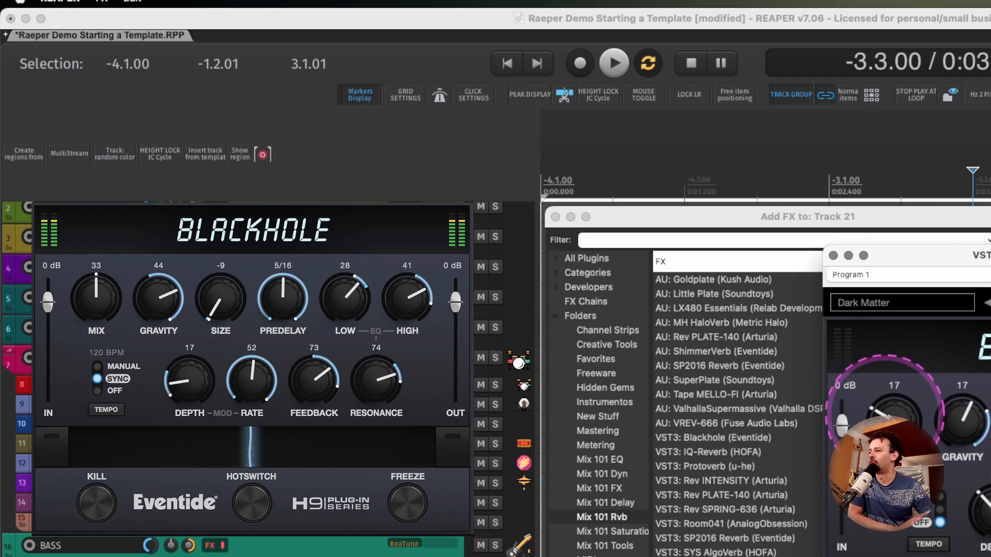
{"action": "left_click_drag", "start_coordinate": [900, 424], "coordinate": [916, 0]}
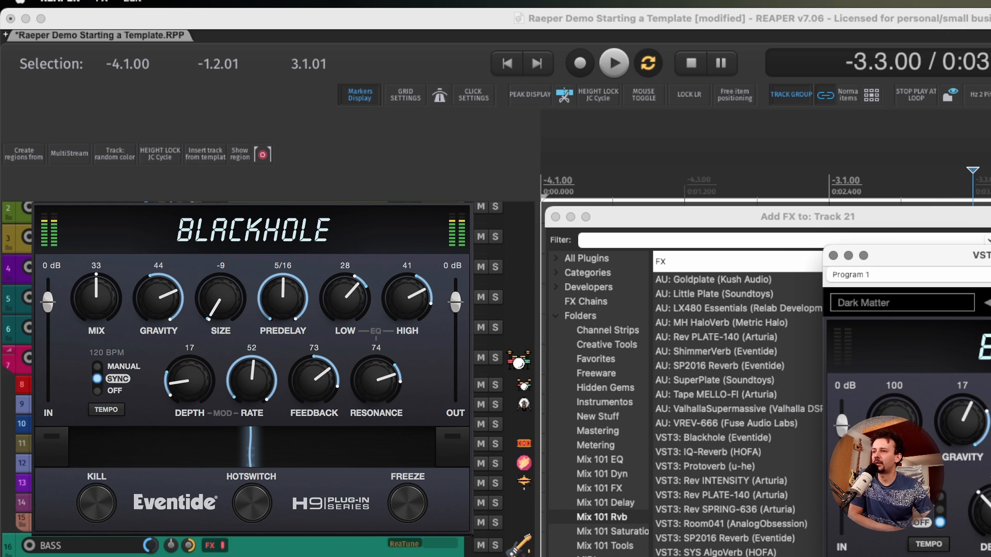
{"action": "left_click", "coordinate": [833, 255]}
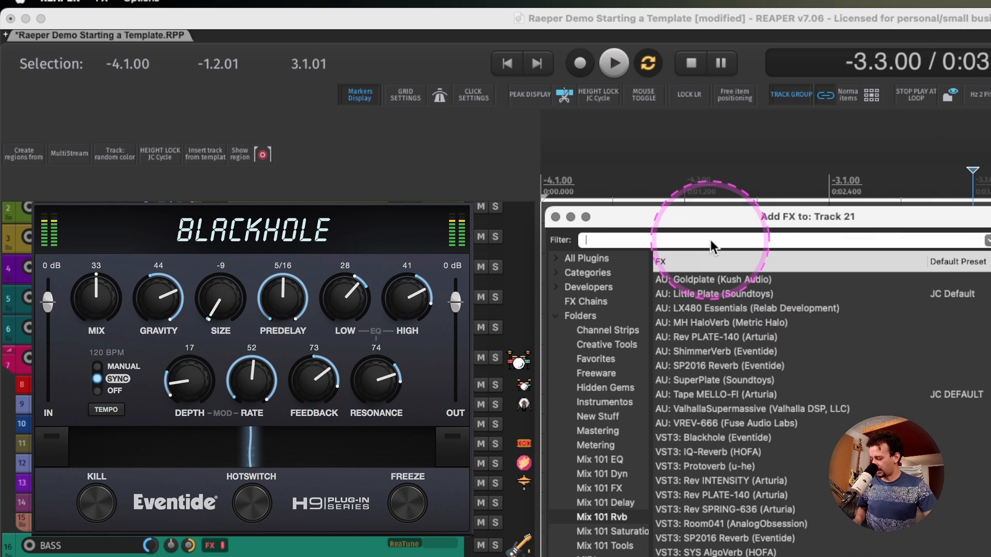
Add the Softube TSAR-1R reverb to track 22 with a 9 ms predelay and close the plugin and FX browser windows.
{"action": "type", "text": "tsar"}
{"action": "double_click", "coordinate": [722, 281]}
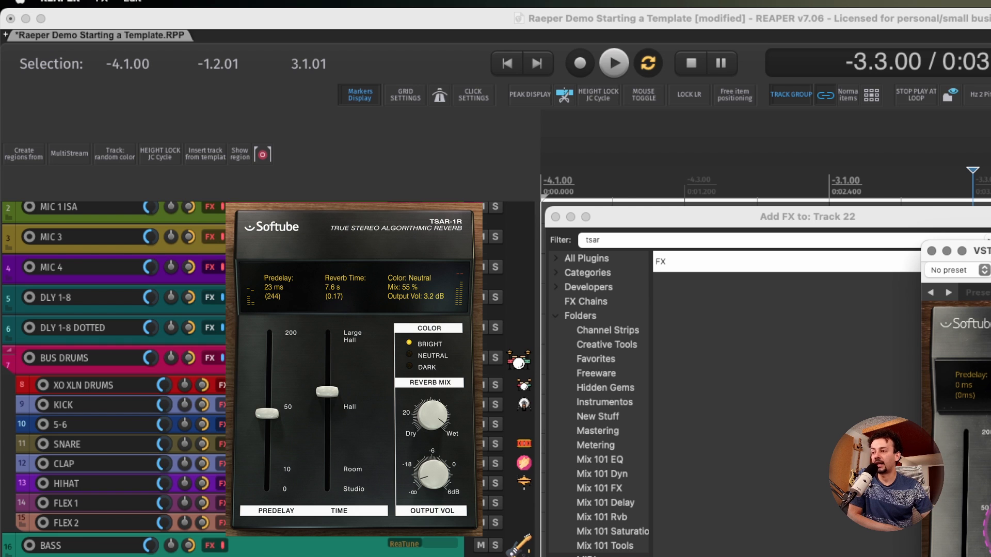
{"action": "left_click_drag", "start_coordinate": [964, 556], "coordinate": [960, 547]}
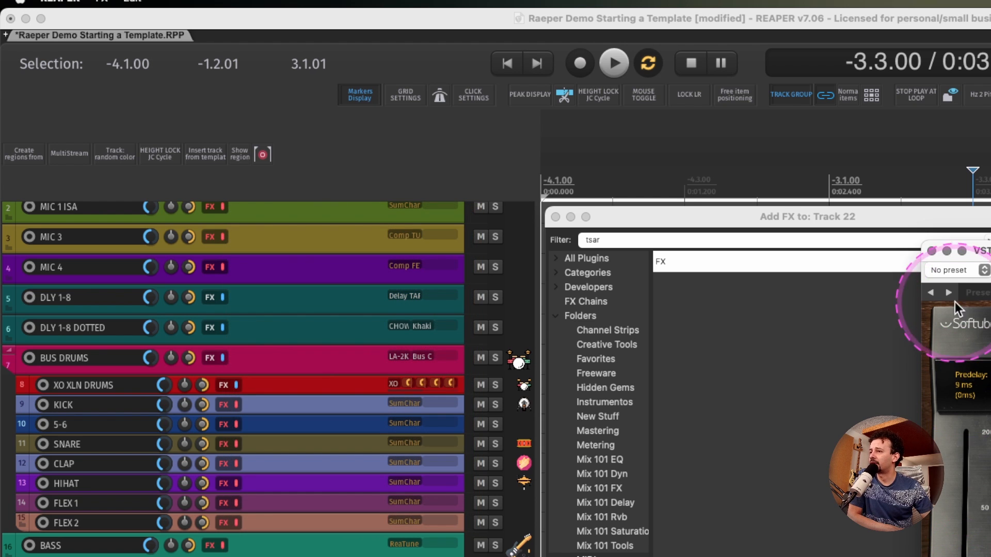
{"action": "left_click", "coordinate": [932, 251]}
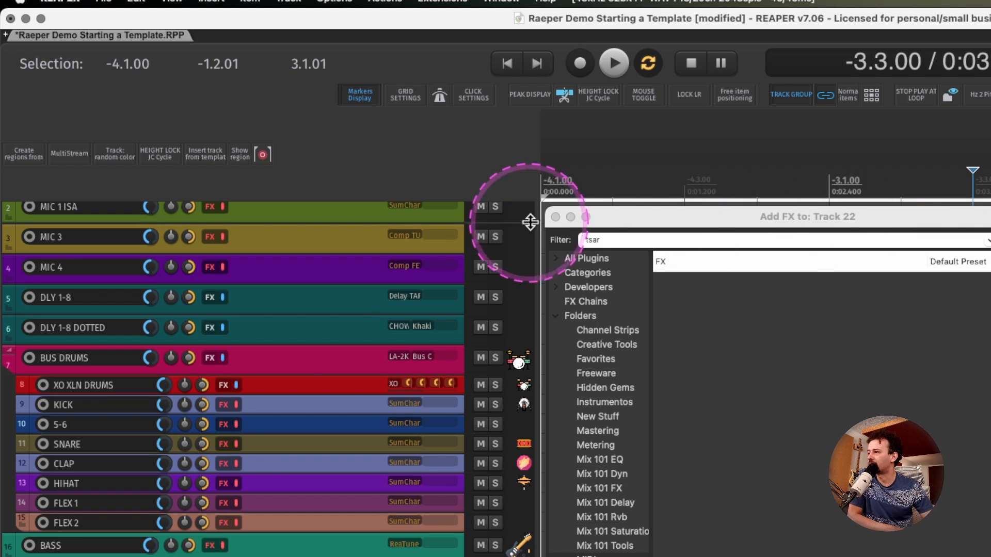
{"action": "left_click", "coordinate": [555, 216]}
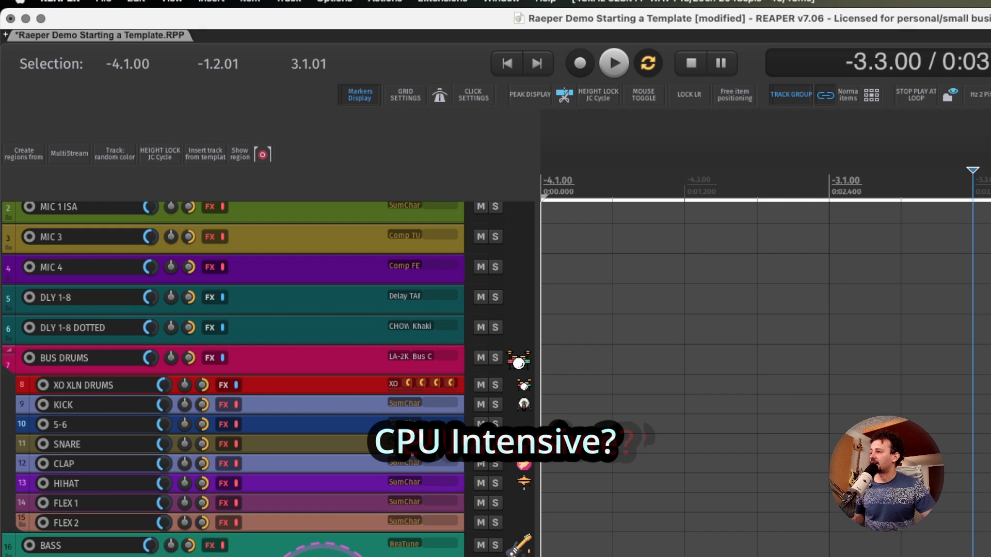
Open the Performance Meter to check the template's CPU and RAM load per track.
{"action": "scroll", "coordinate": [321, 552], "scroll_direction": "down", "scroll_amount": 5}
{"action": "scroll", "coordinate": [320, 552], "scroll_direction": "down", "scroll_amount": 2}
{"action": "scroll", "coordinate": [316, 552], "scroll_direction": "up", "scroll_amount": 3}
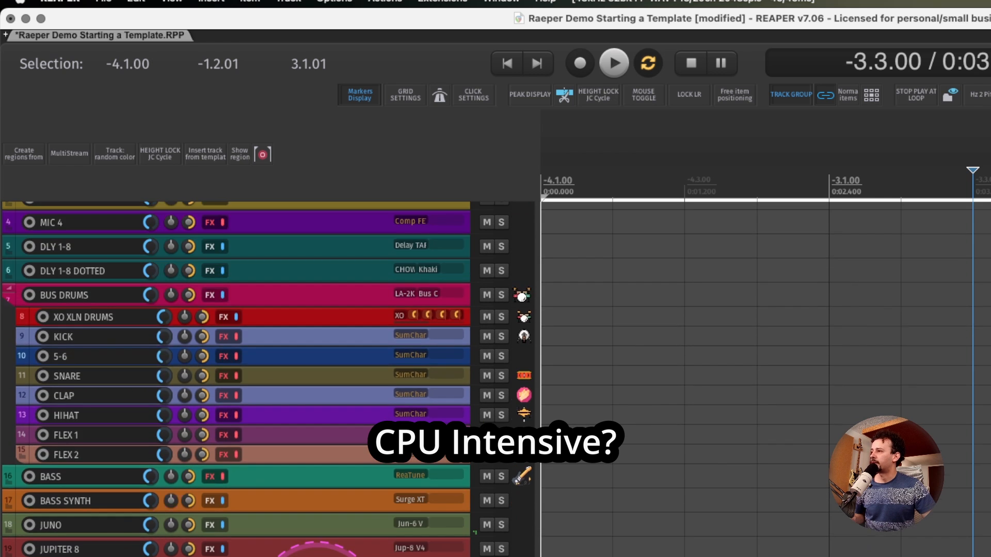
{"action": "scroll", "coordinate": [319, 552], "scroll_direction": "up", "scroll_amount": 3}
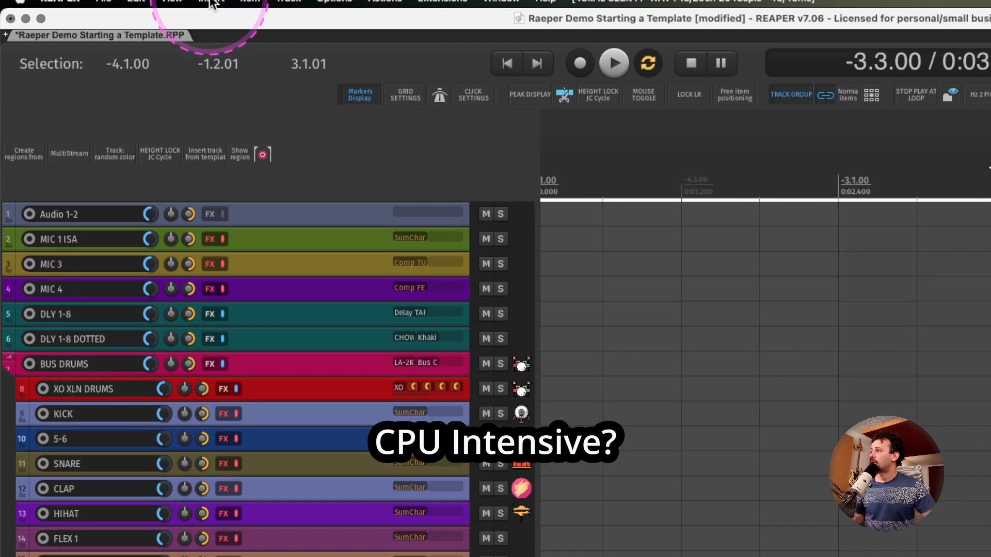
{"action": "left_click", "coordinate": [172, 3]}
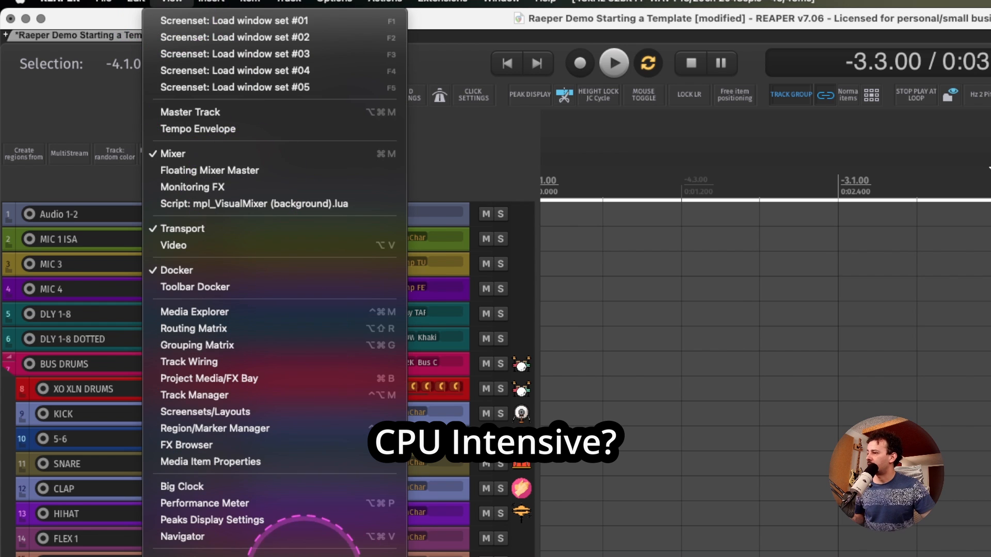
{"action": "left_click", "coordinate": [222, 504]}
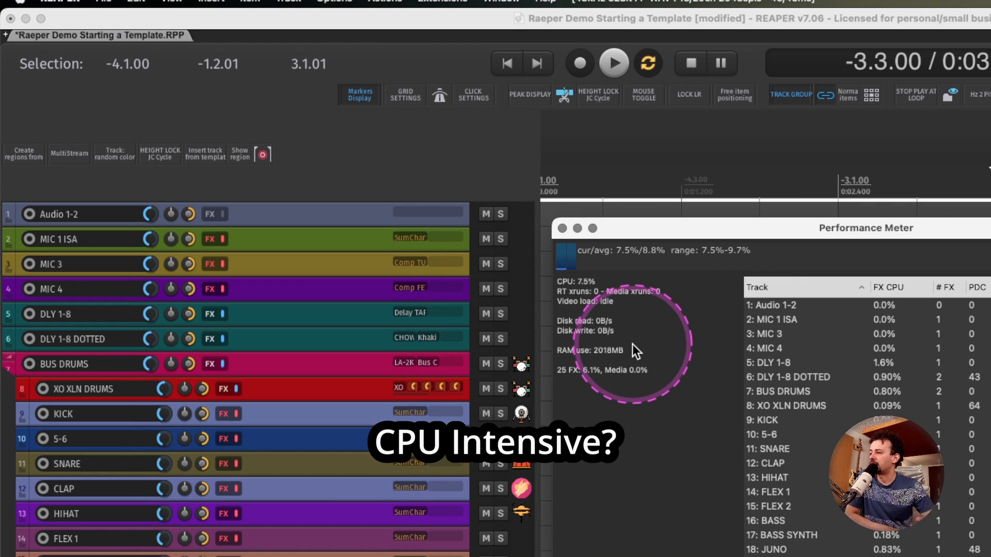